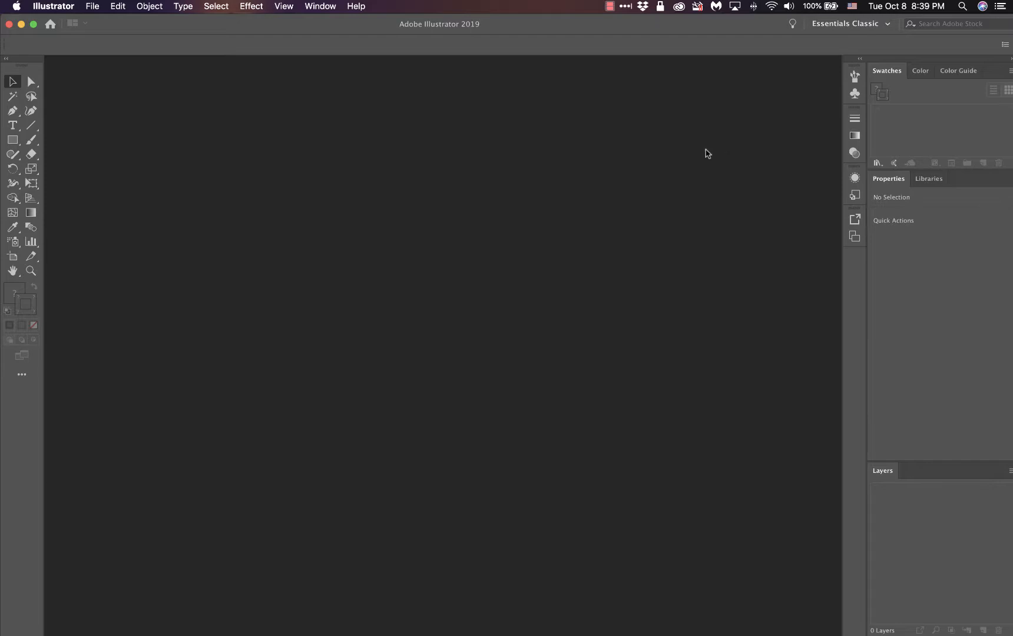
Create a new 10 x 8 inch landscape document with one artboard.
click(92, 9)
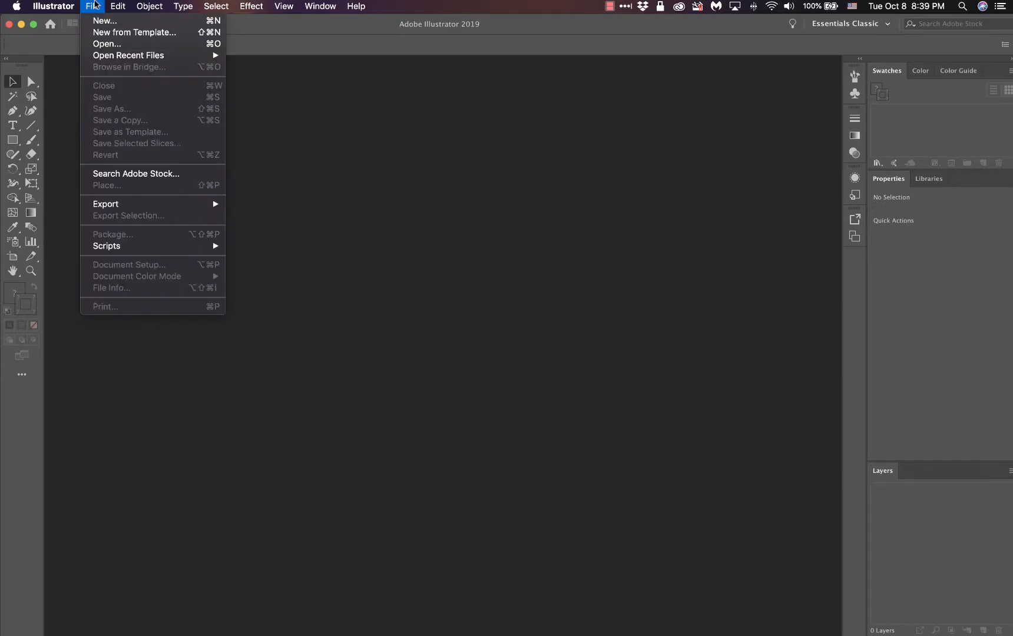
click(105, 21)
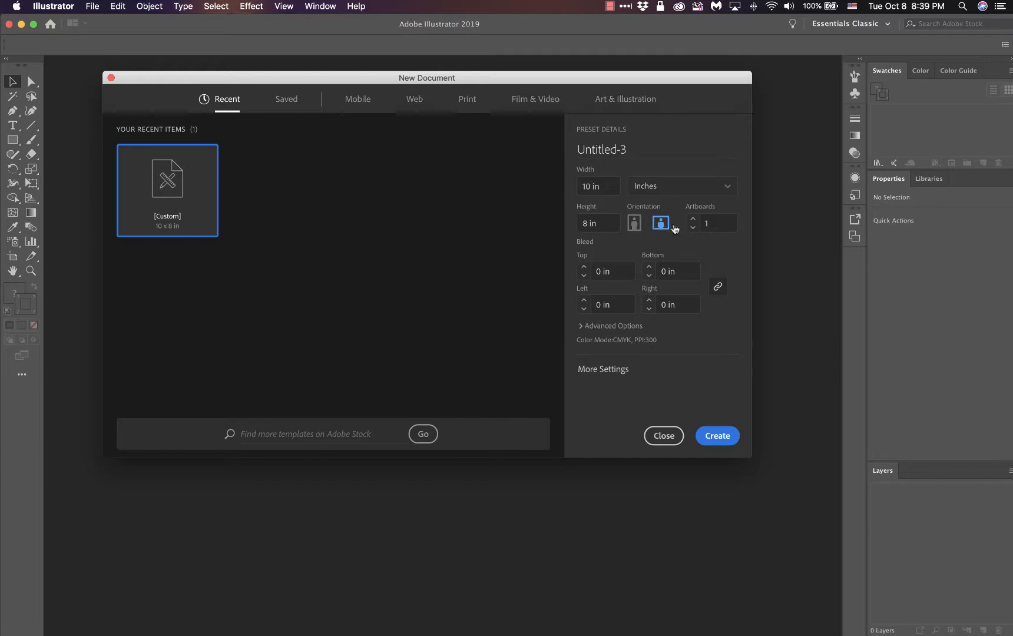
click(708, 446)
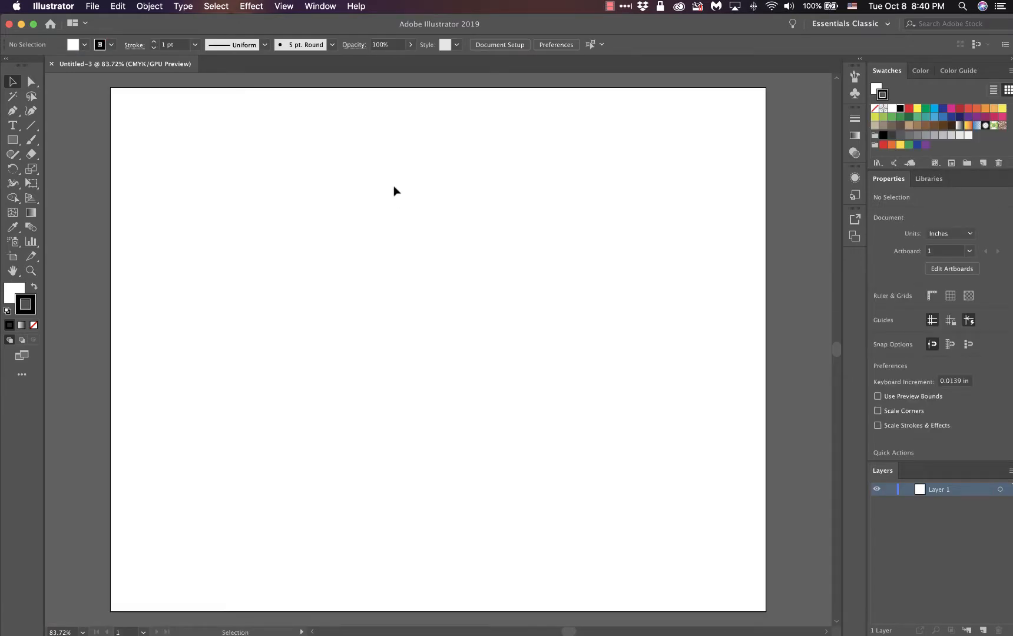
Switch to the Laulima course page in Firefox, keep the session active, and look through the Illustrator project's overview and downloads.
mouse_move(3, 5)
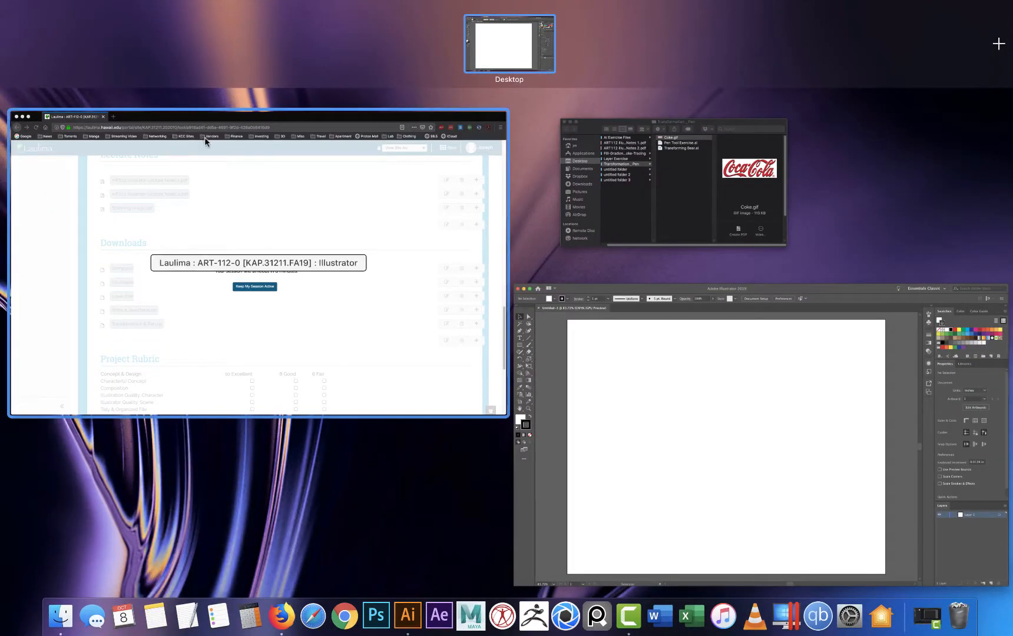
click(597, 162)
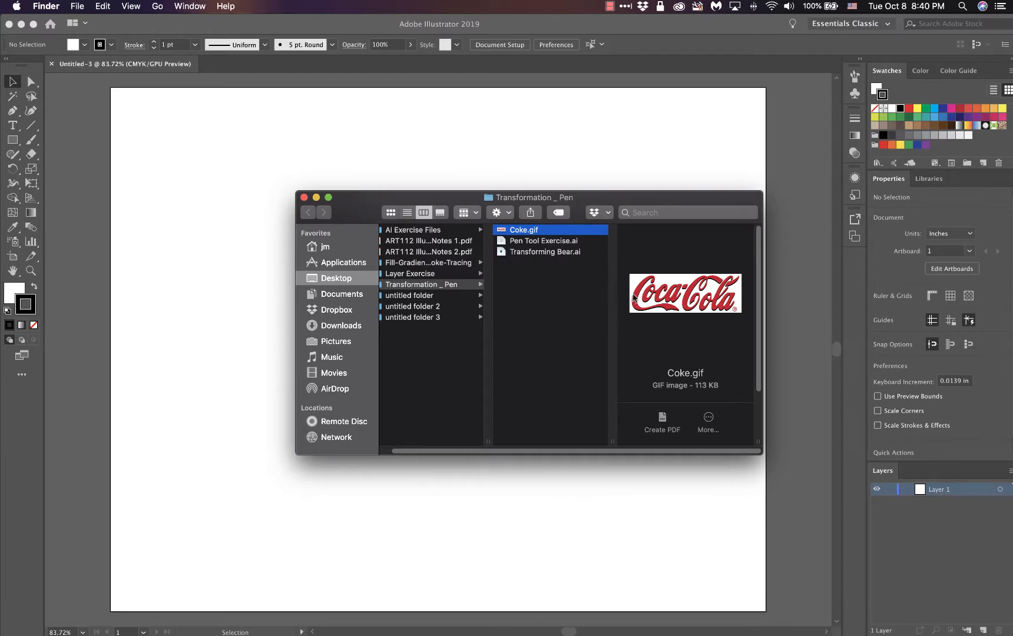
key(ctrl+Up)
click(176, 214)
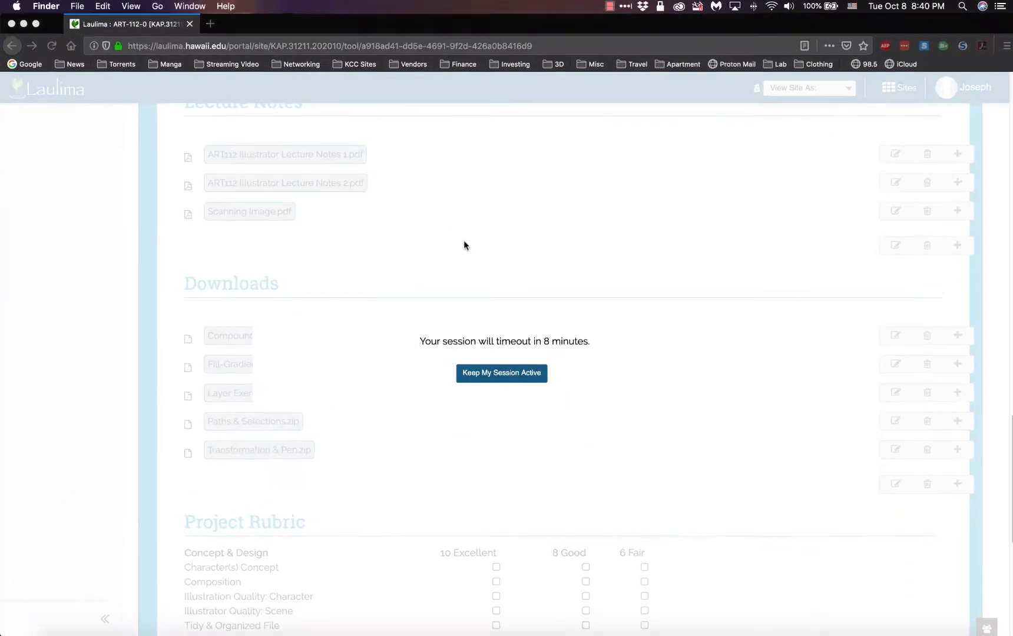
click(497, 377)
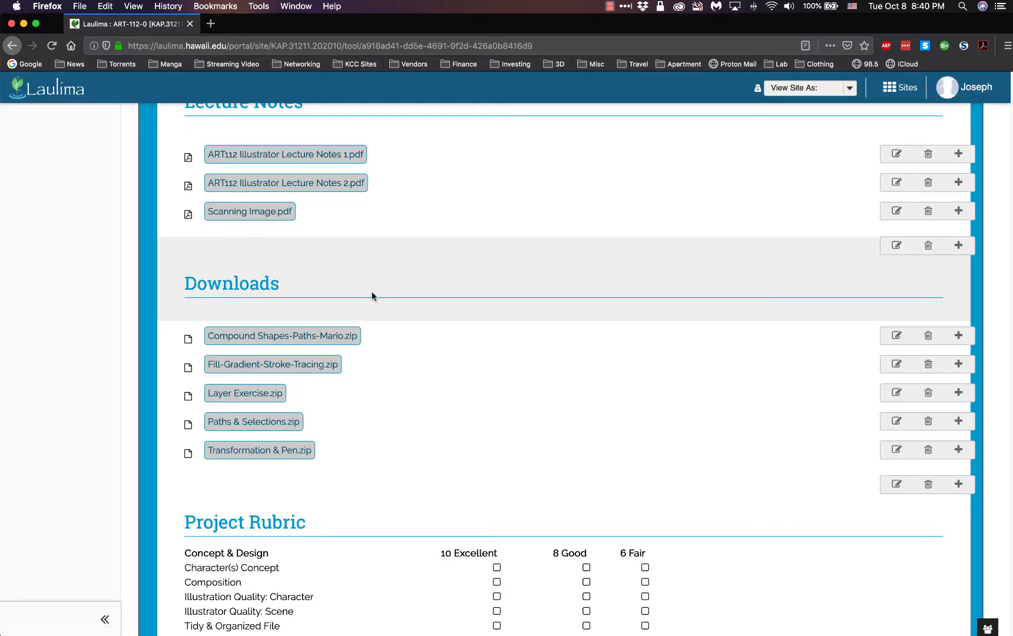
scroll(371, 296, up, 15)
scroll(373, 289, down, 5)
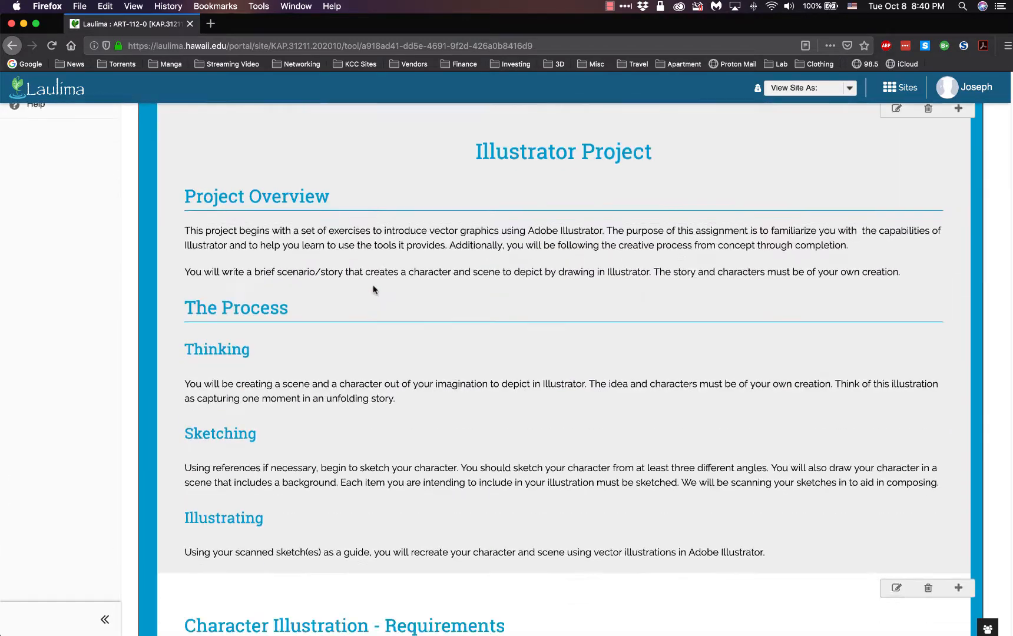
scroll(372, 289, down, 15)
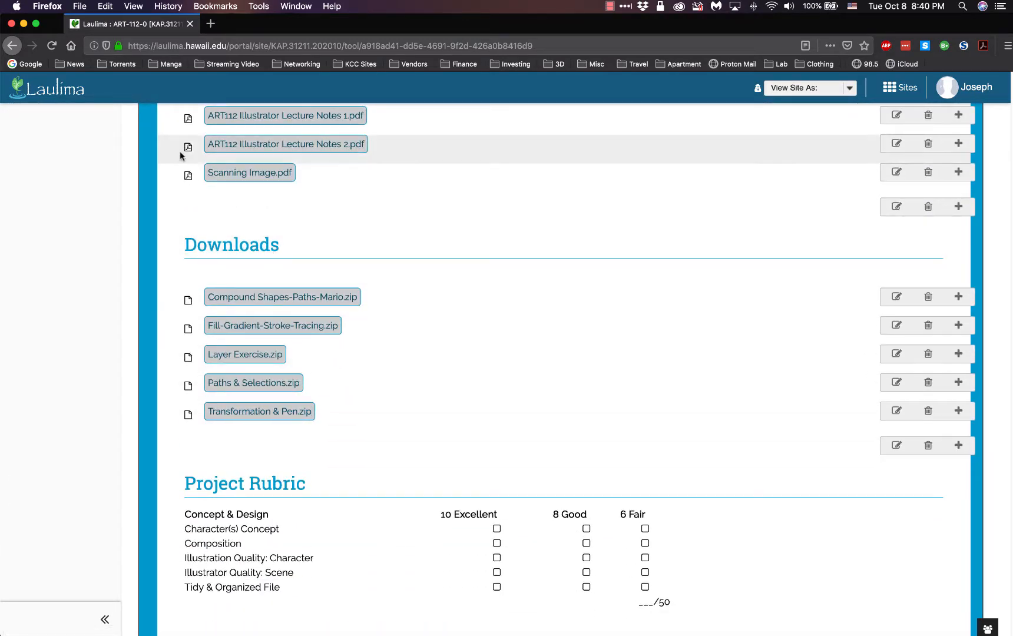
Switch to the Transformation _ Pen folder in Finder and preview Pen Tool Exercise.ai, Transforming Bear.ai and Coke.gif.
key(ctrl+Up)
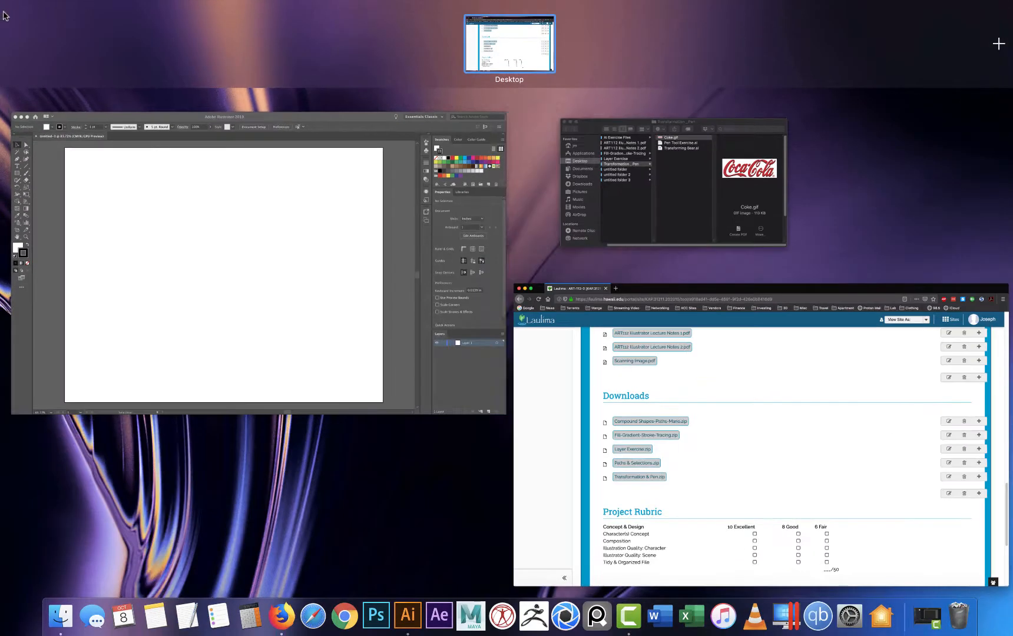
click(764, 199)
click(532, 241)
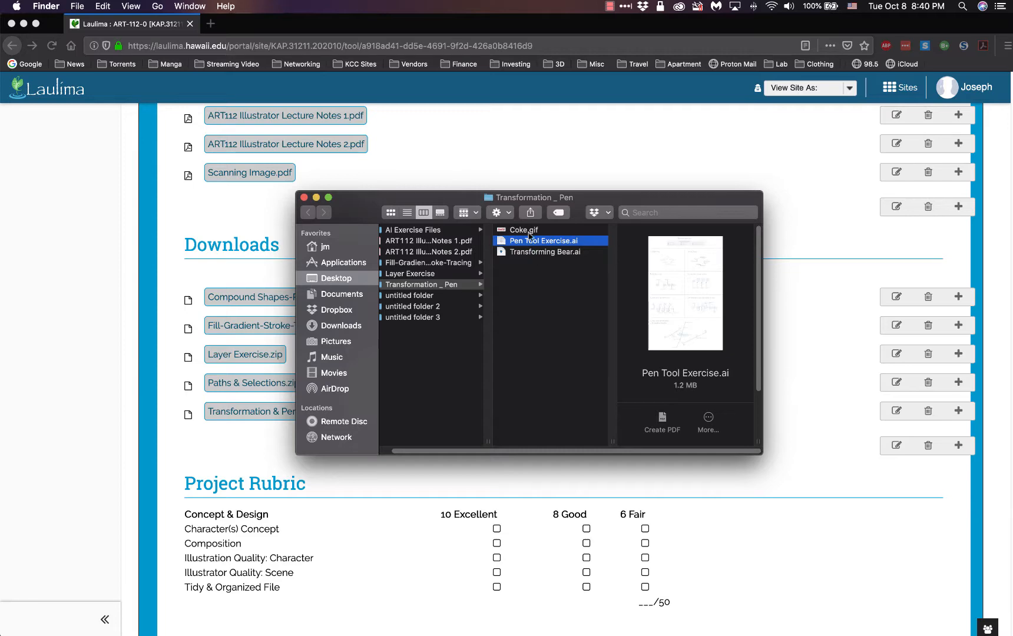
click(528, 253)
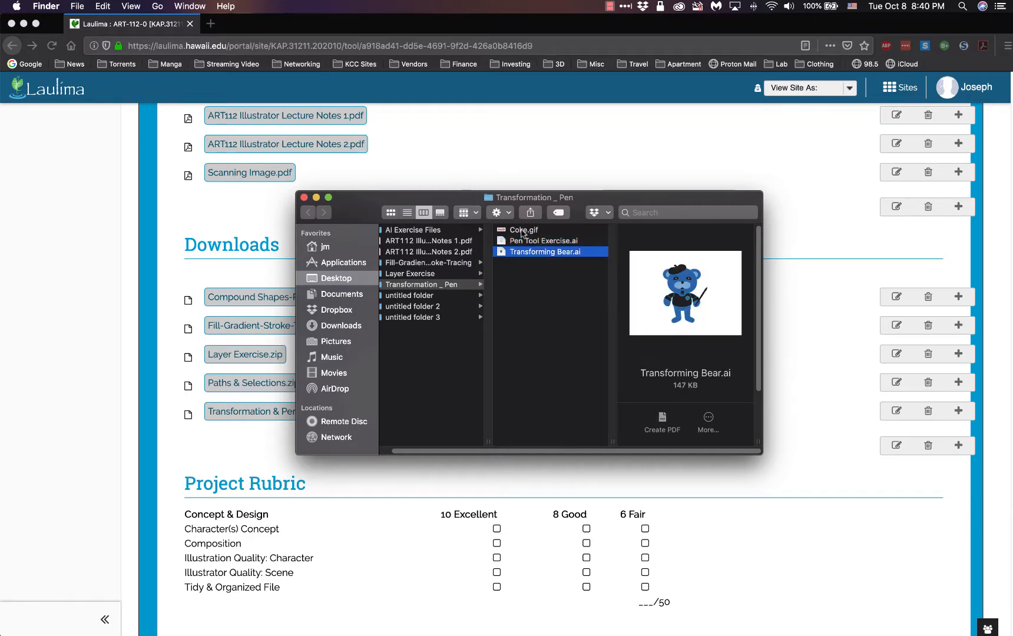
click(521, 231)
Place Coke.gif from the Transformation _ Pen folder into the blank Illustrator document and move it down over the artboard.
mouse_move(1, 1)
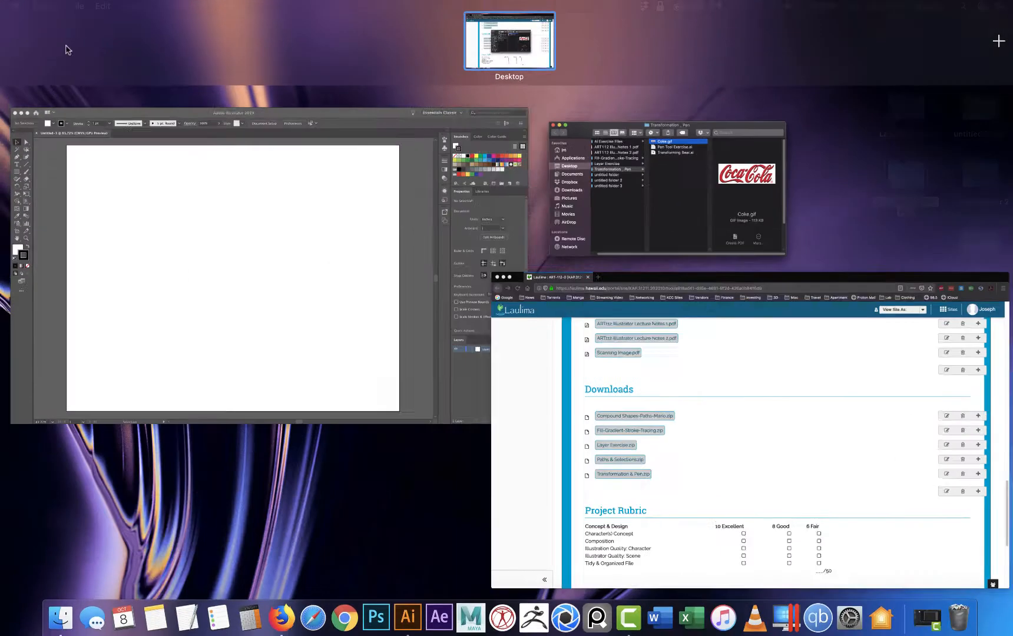
click(260, 248)
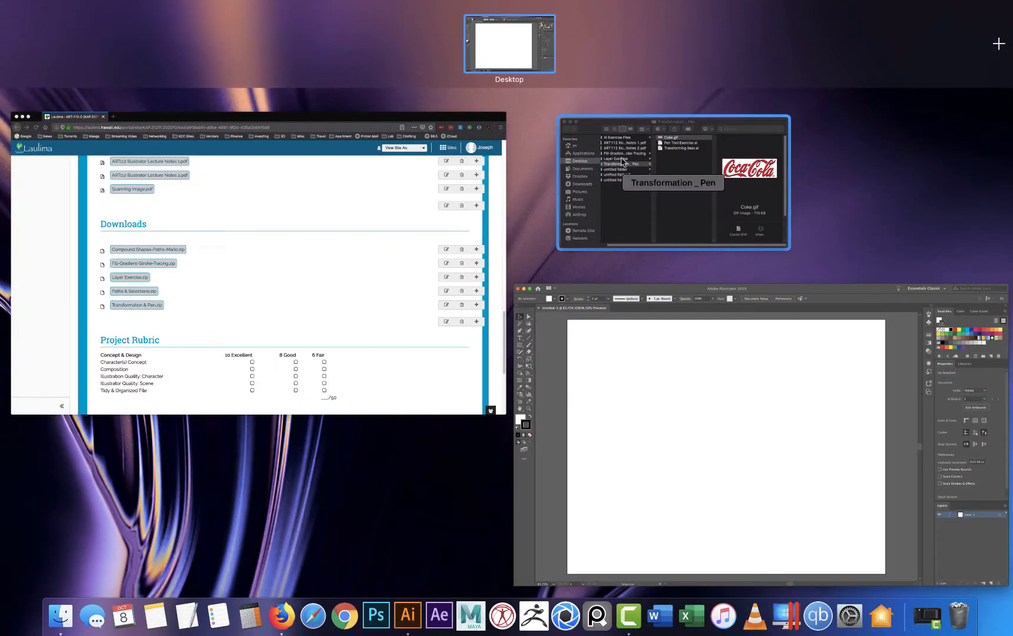
click(641, 186)
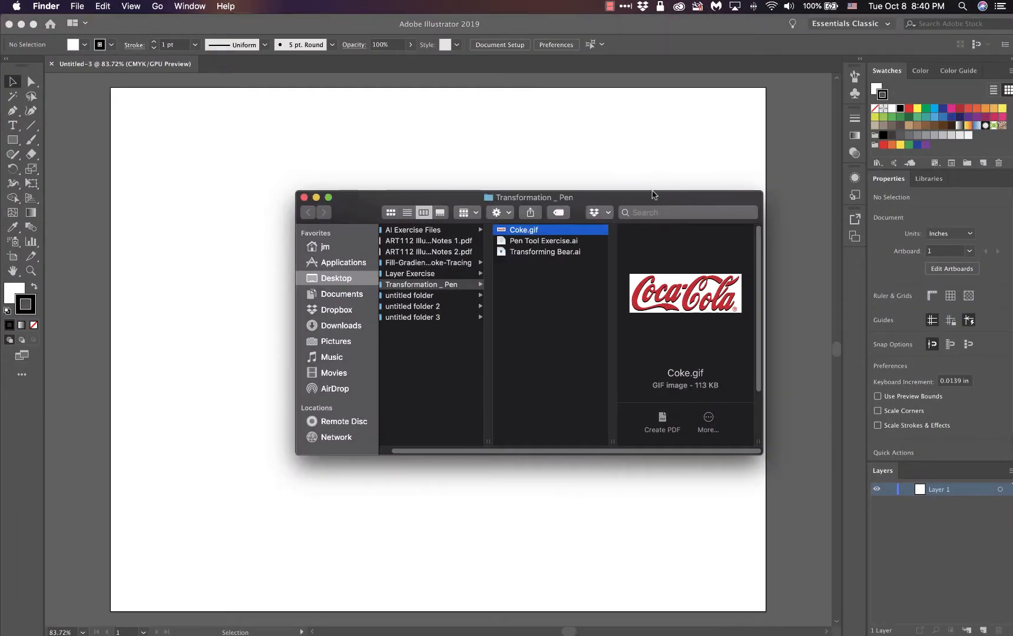
drag(648, 205, 511, 334)
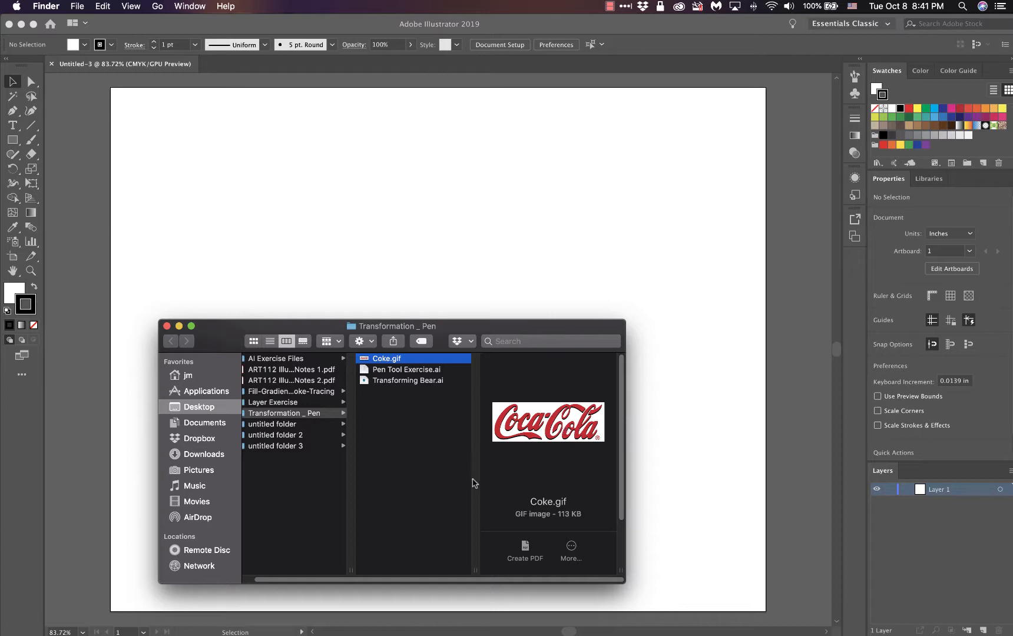
drag(541, 422, 503, 229)
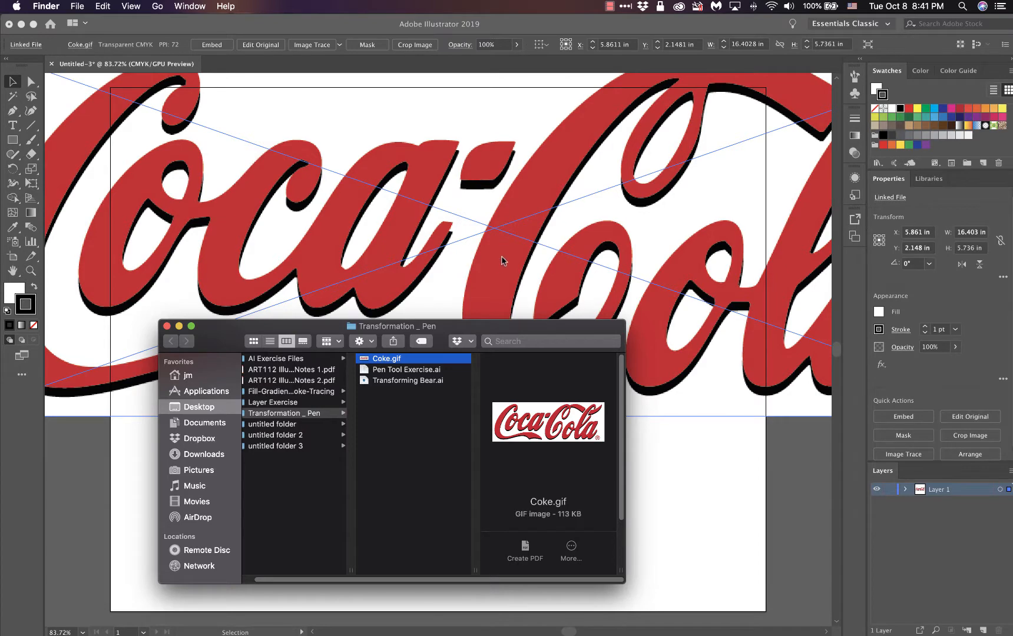
click(674, 460)
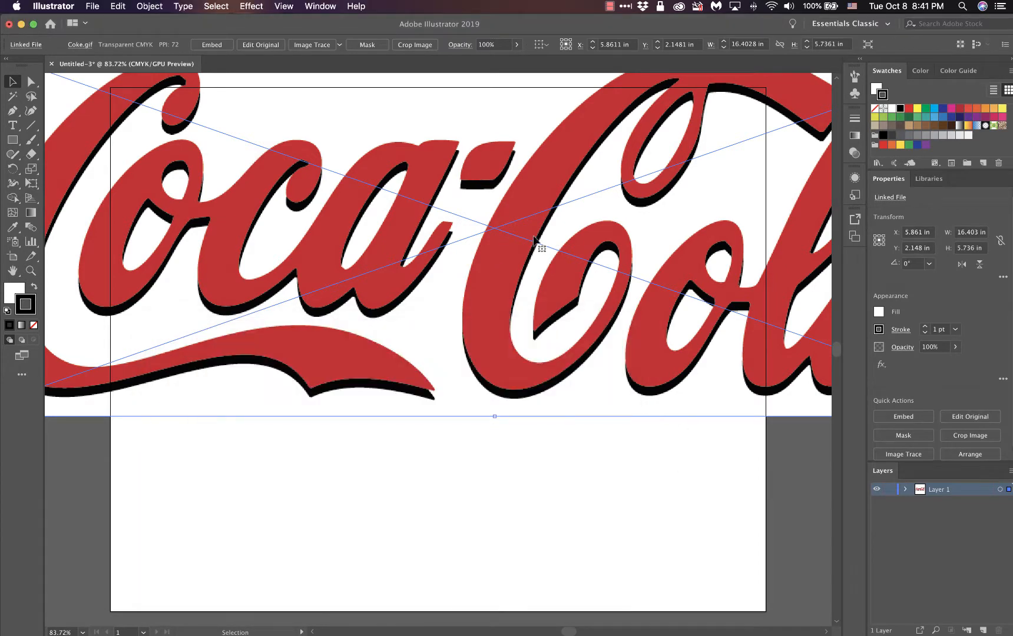
drag(497, 240, 507, 345)
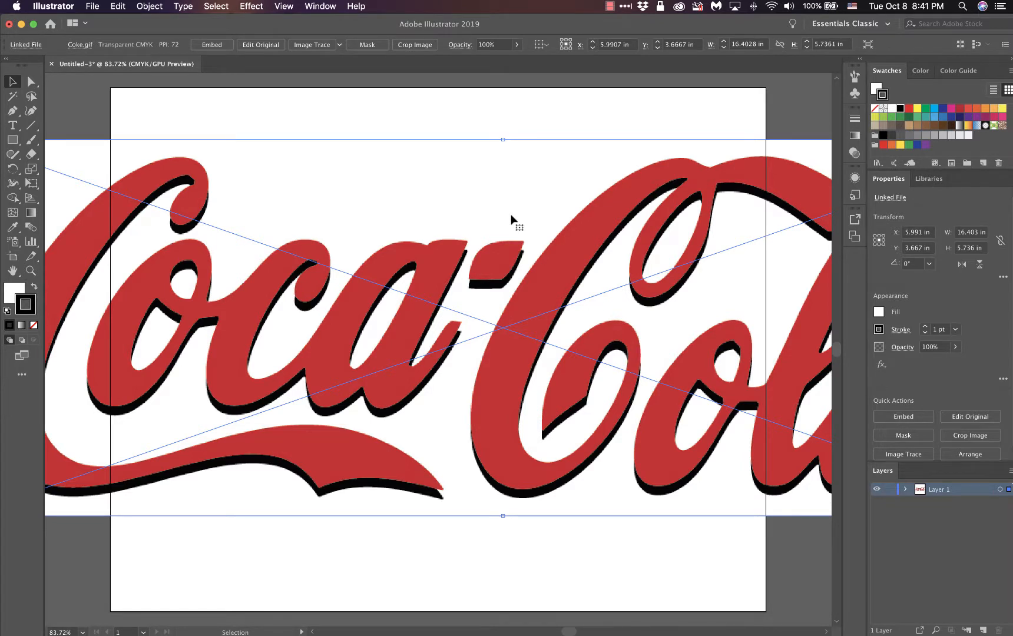
key(a)
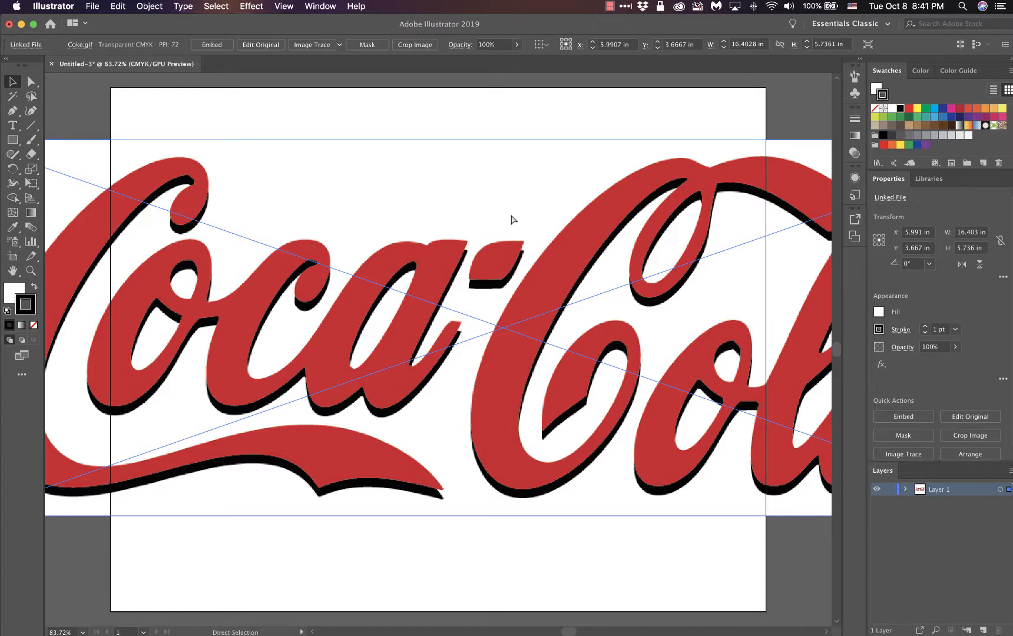
key(v)
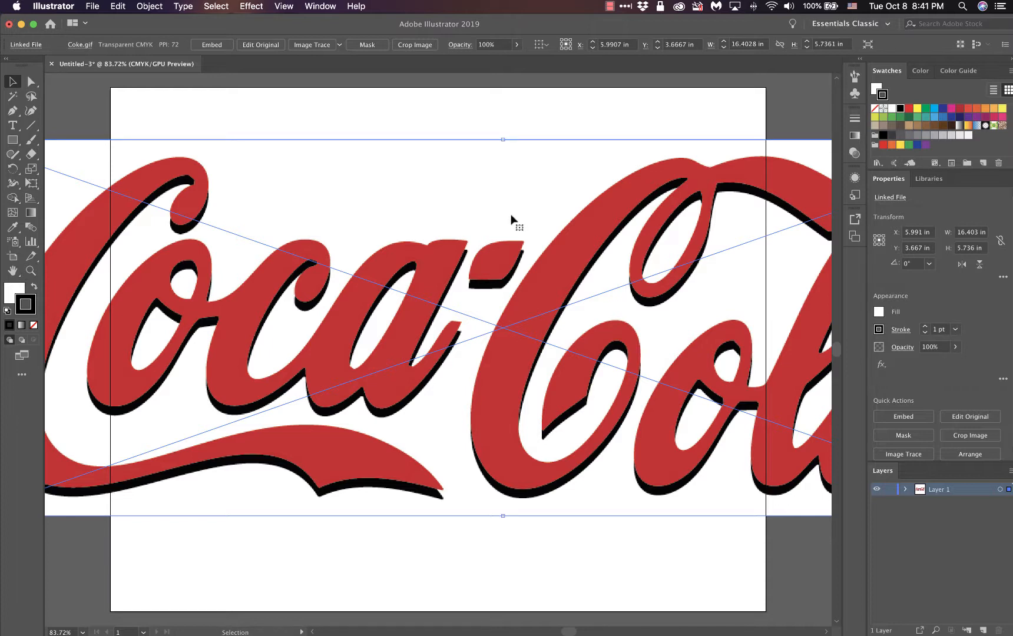
key(a)
key(v)
key(a)
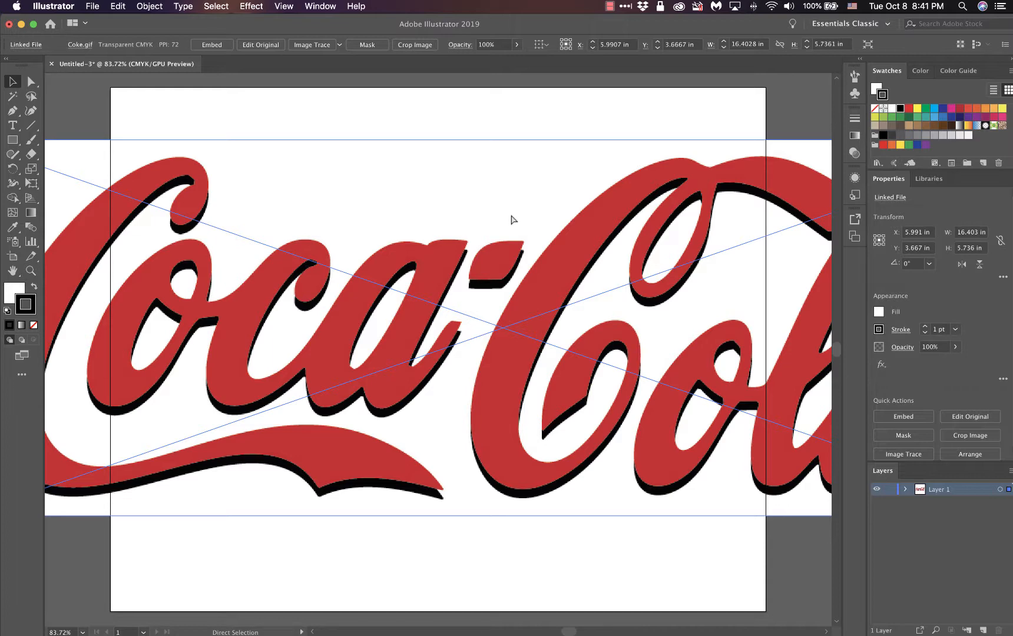
Scale the Coca-Cola image proportionally to about 9.32 x 3.26 in and position it inside the artboard, centred horizontally at X 5 in.
key(super+minus)
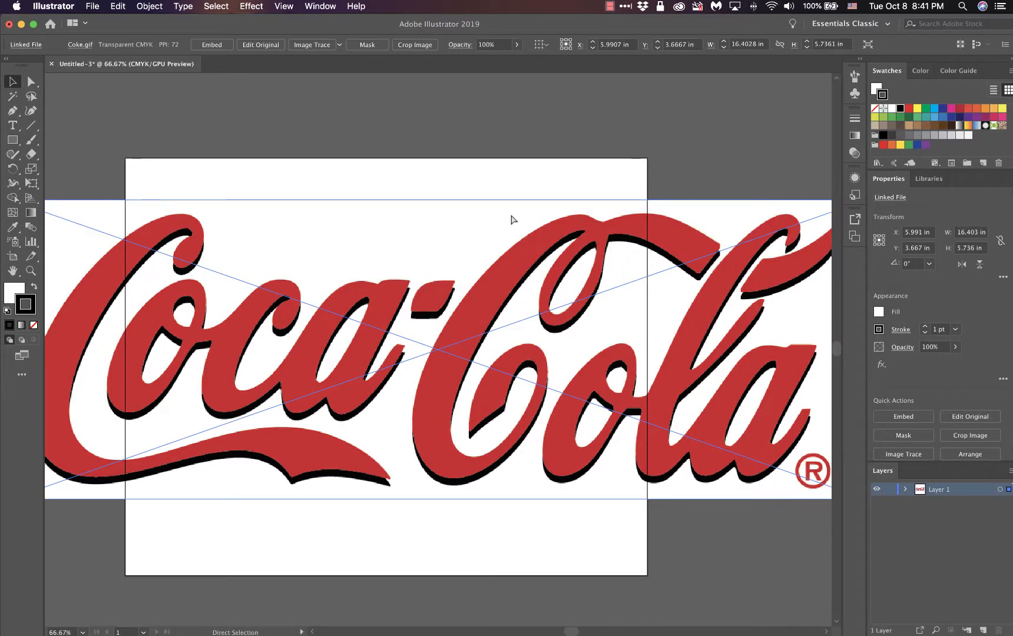
key(super+minus)
key(v)
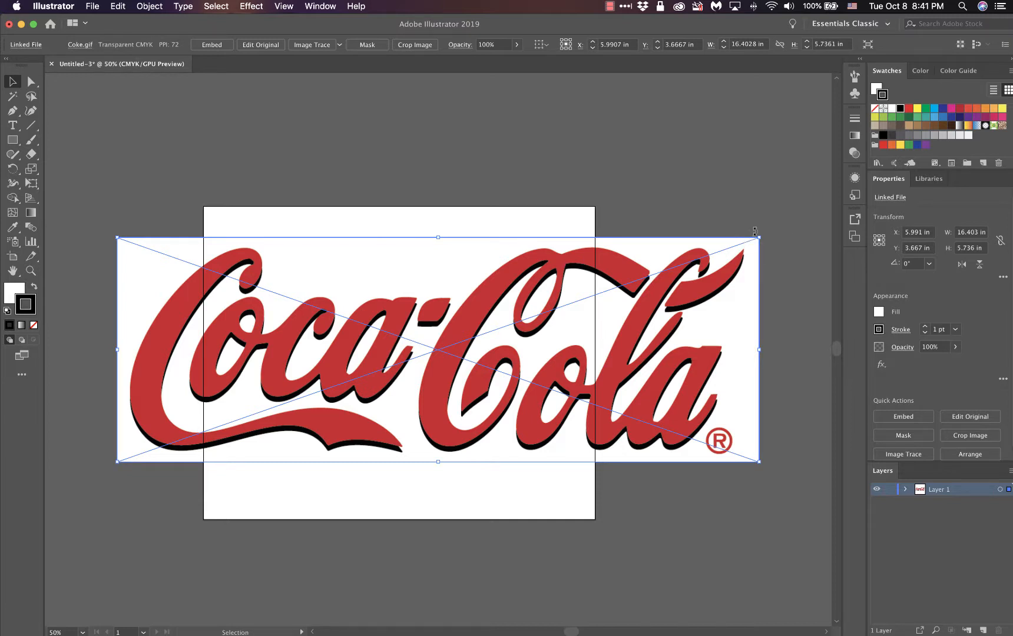
drag(760, 238, 542, 314)
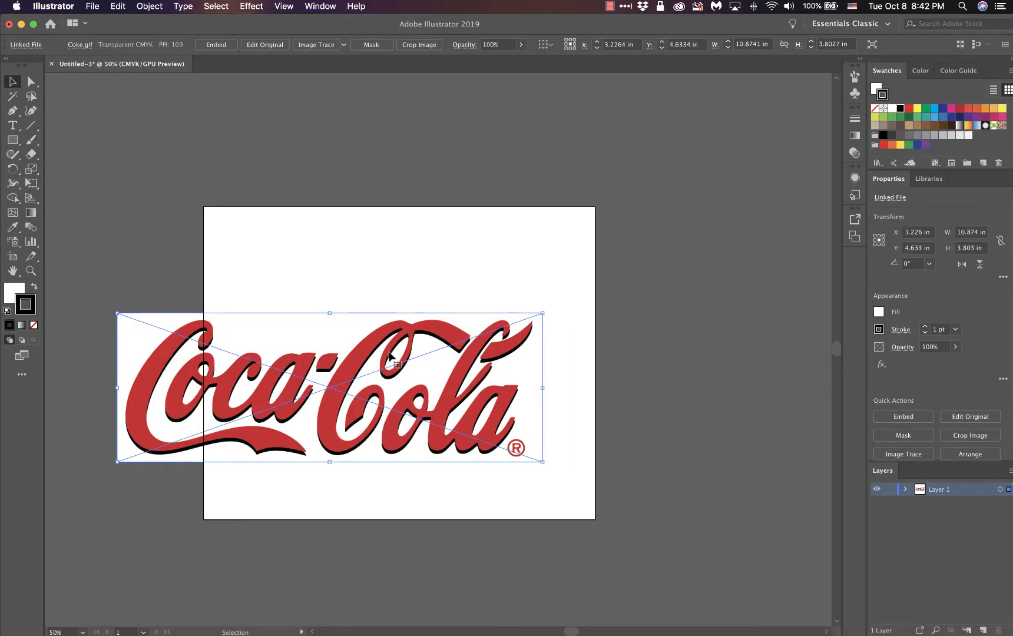
drag(389, 353, 447, 338)
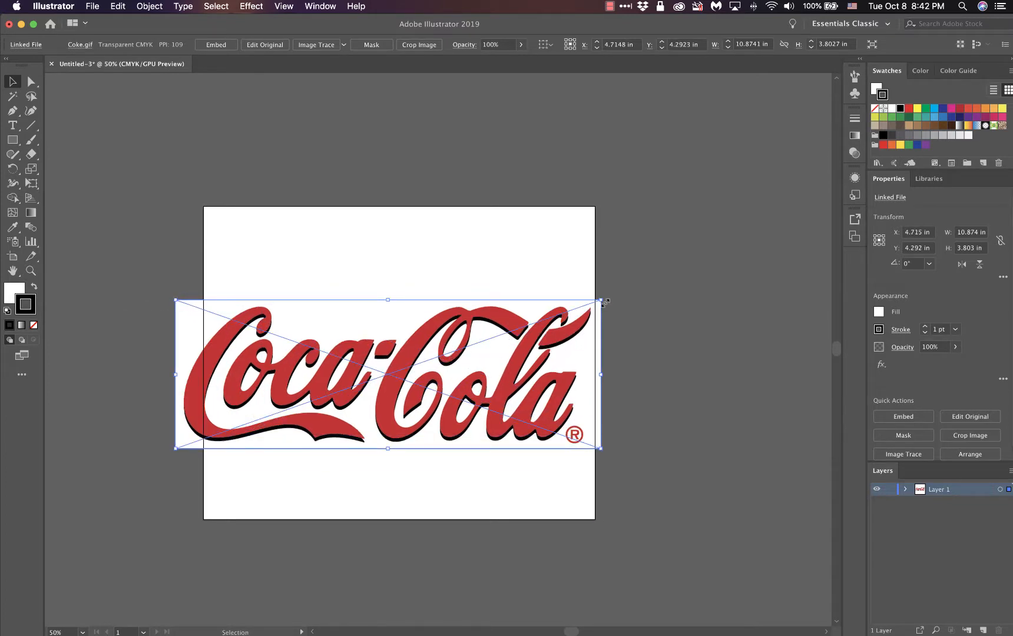
drag(604, 302, 574, 330)
drag(474, 373, 514, 344)
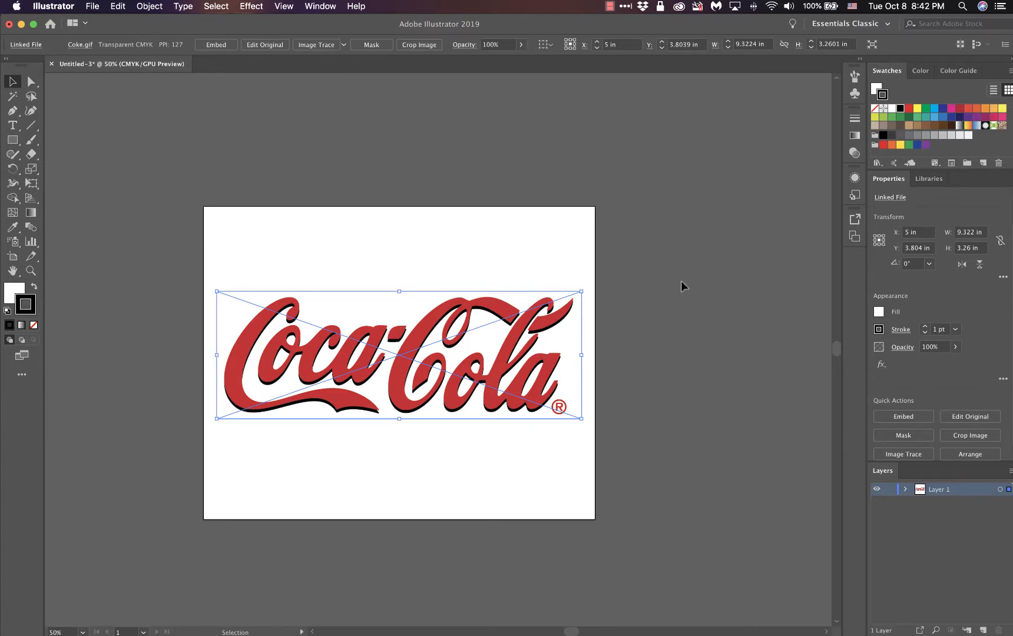
Lock the layer holding the Coca-Cola image and add a new layer above it.
key(super+equal)
key(super+equal)
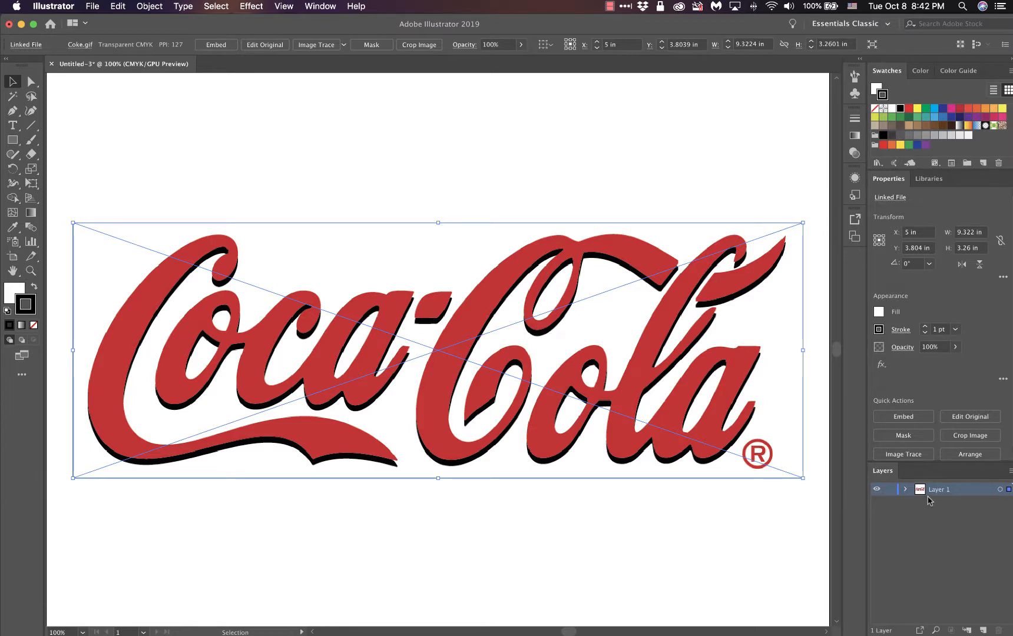
click(876, 490)
click(876, 490)
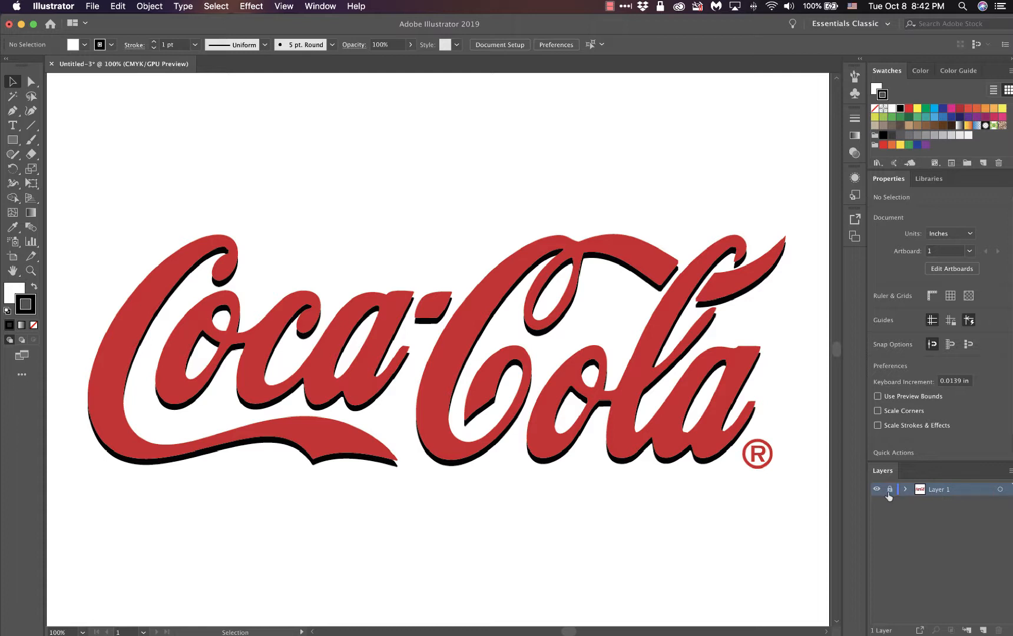
click(12, 83)
click(983, 630)
Start tracing the curled upper tip of the first C on the new layer with the Pen tool.
click(13, 112)
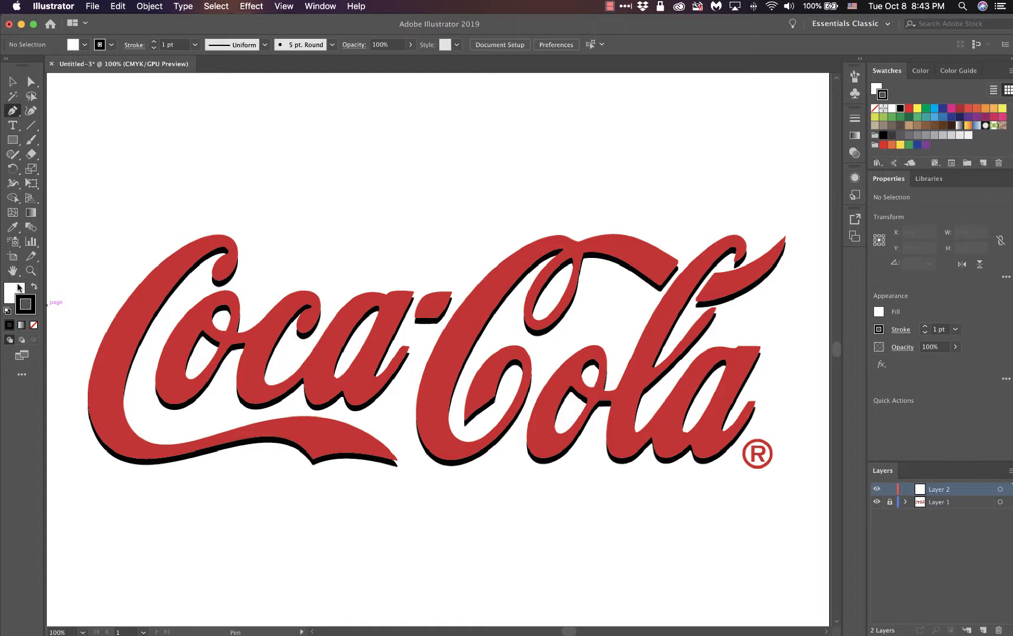
click(221, 275)
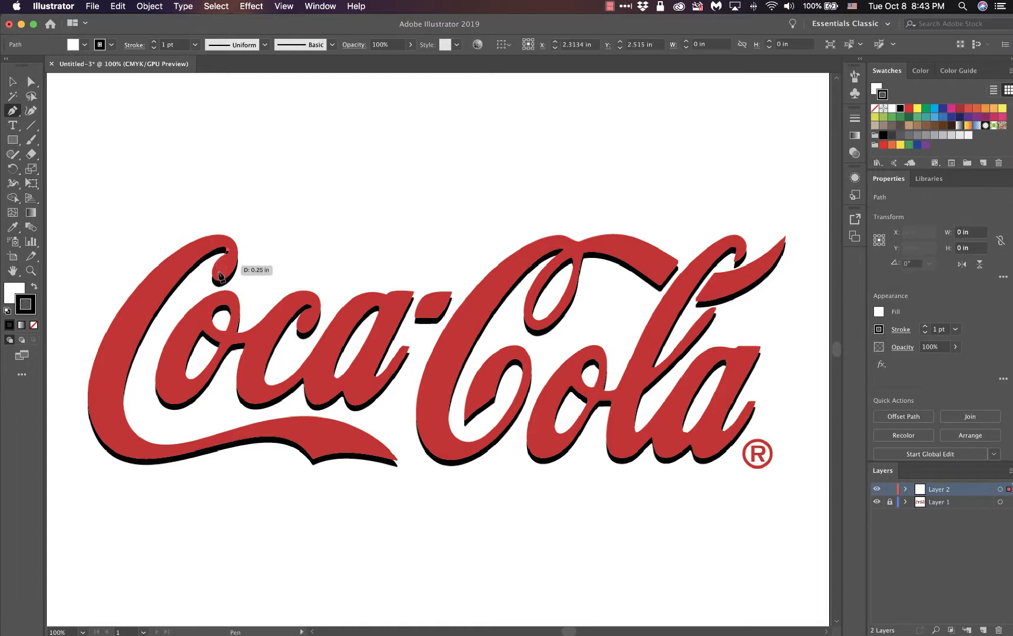
drag(218, 279, 205, 233)
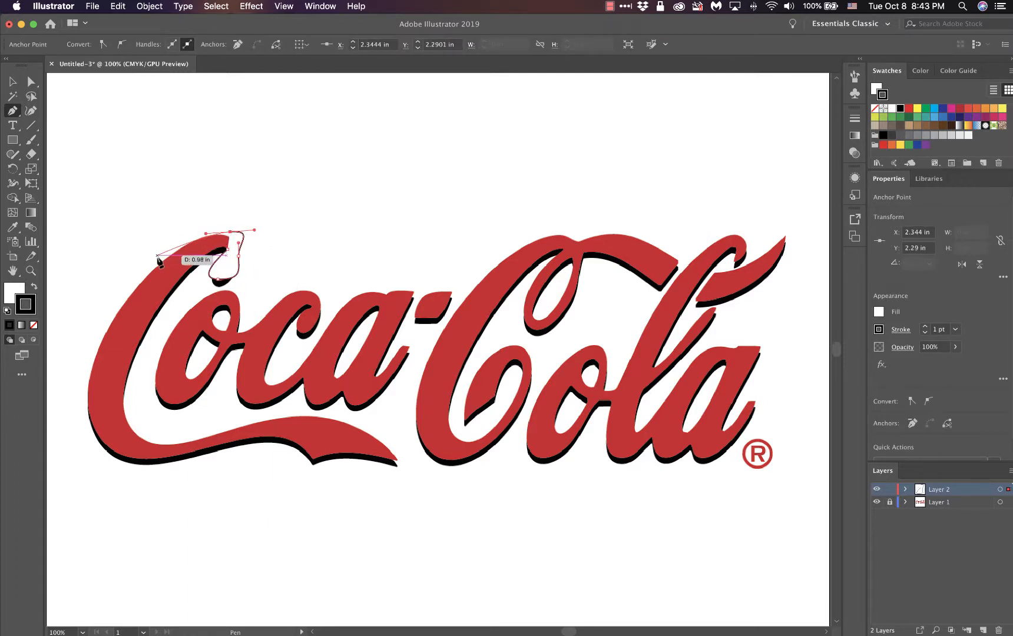
Try extending the Pen path with curved anchors down the first C's outer edge, and undo the last anchors.
drag(158, 263, 141, 281)
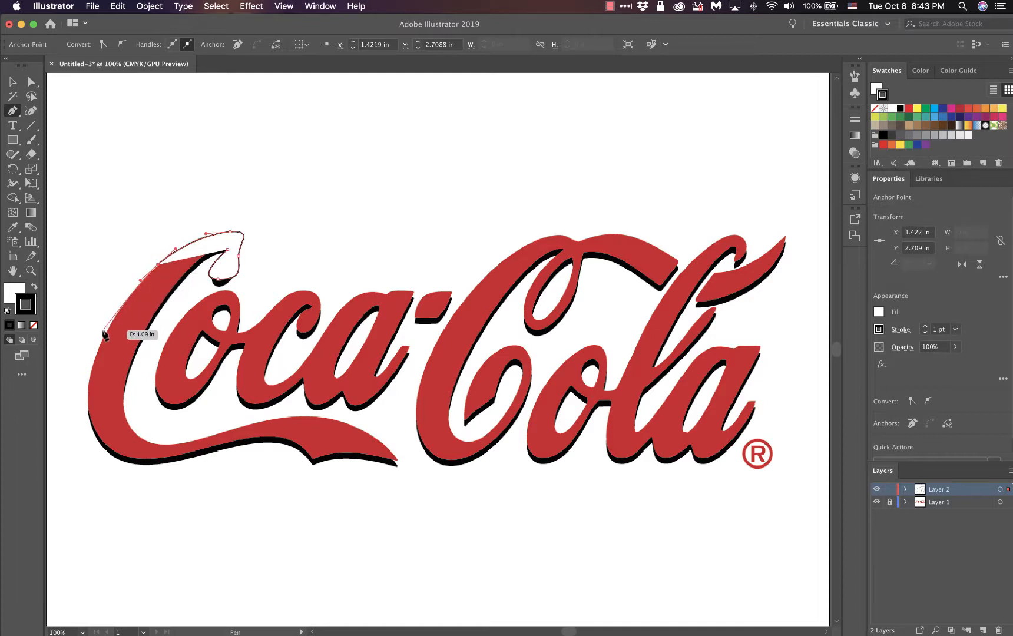
drag(104, 334, 84, 362)
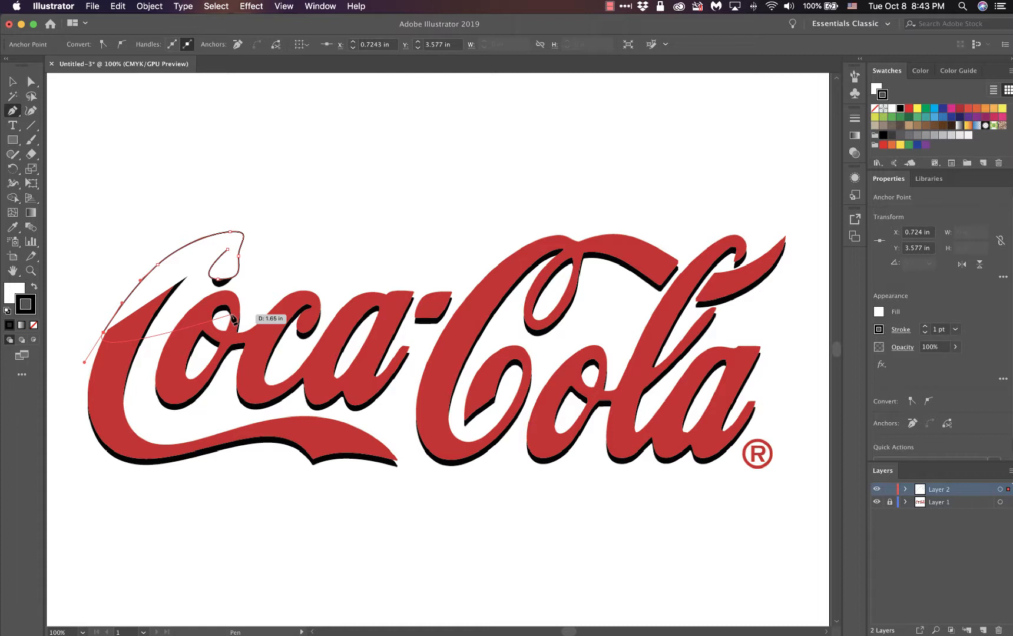
key(super+z)
key(super+z)
key(super+z)
key(super+z)
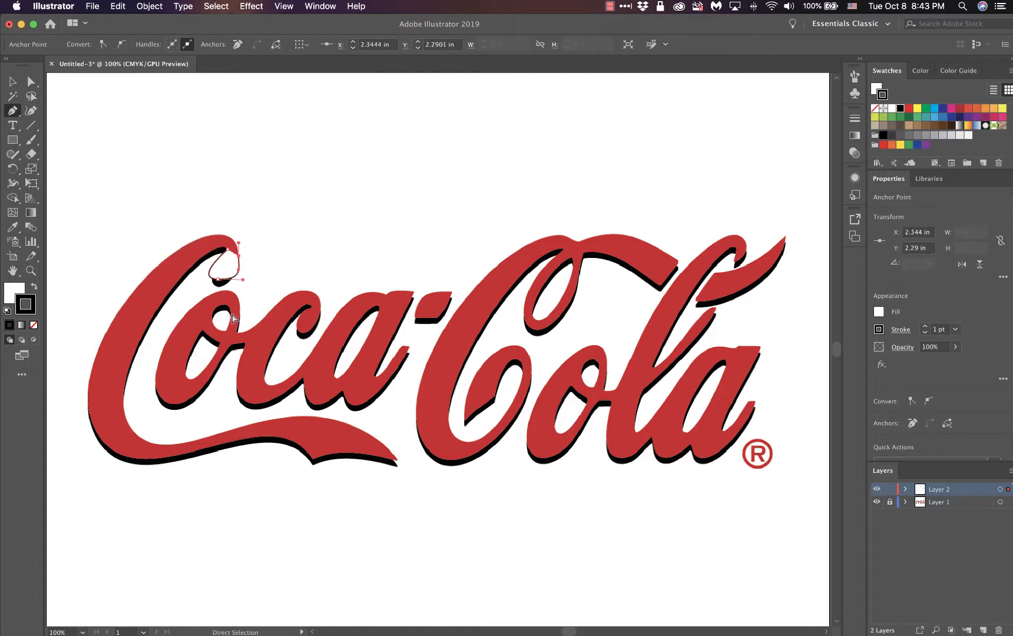
Undo the rest of the traced path, set the fill to None, and make the stroke the active colour.
key(super+z)
key(super+z)
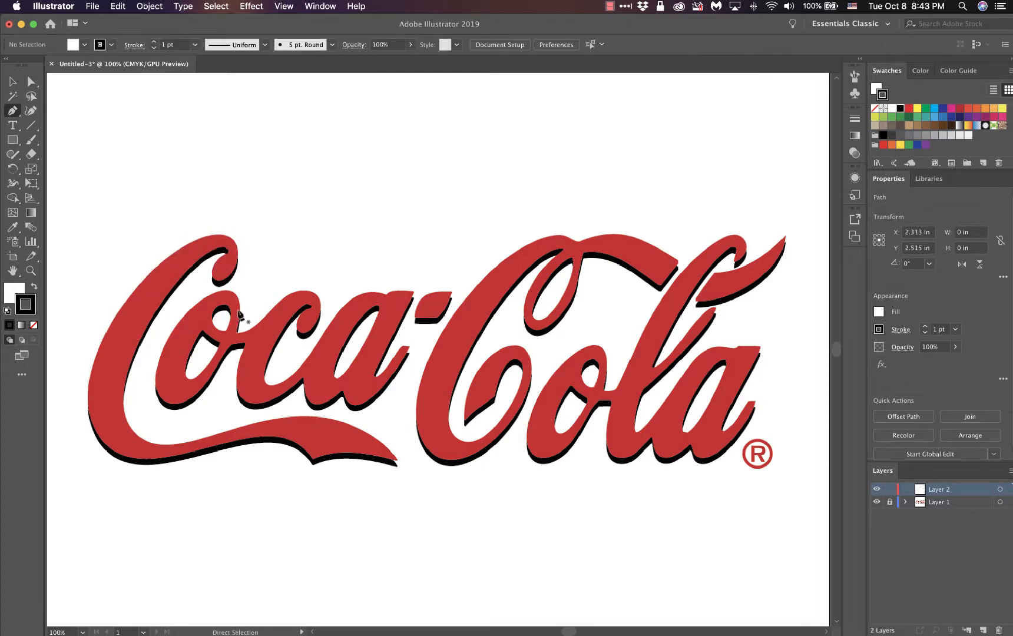
click(10, 293)
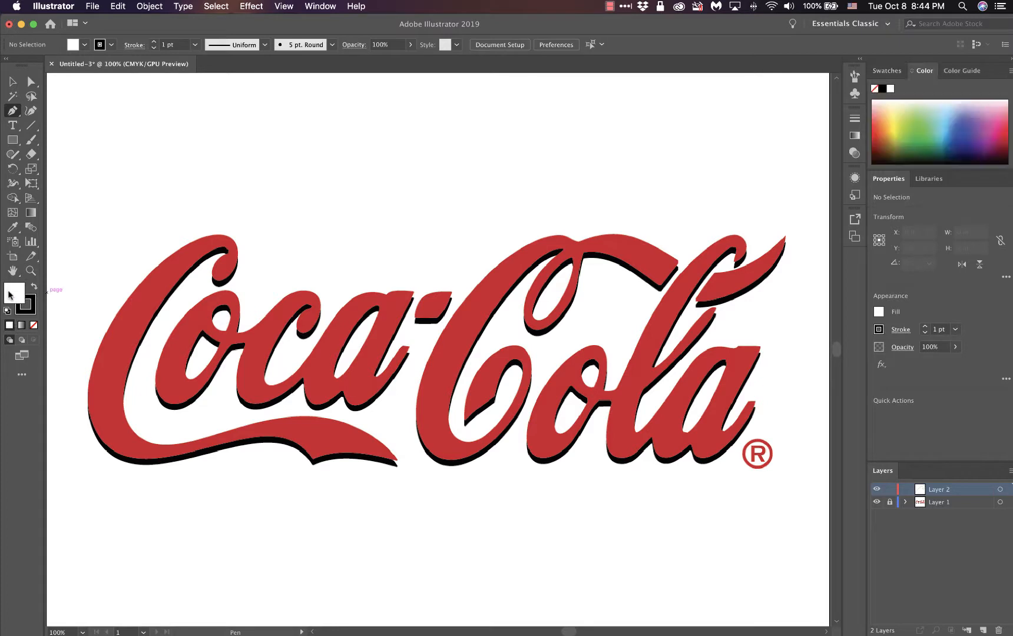
click(34, 325)
click(79, 44)
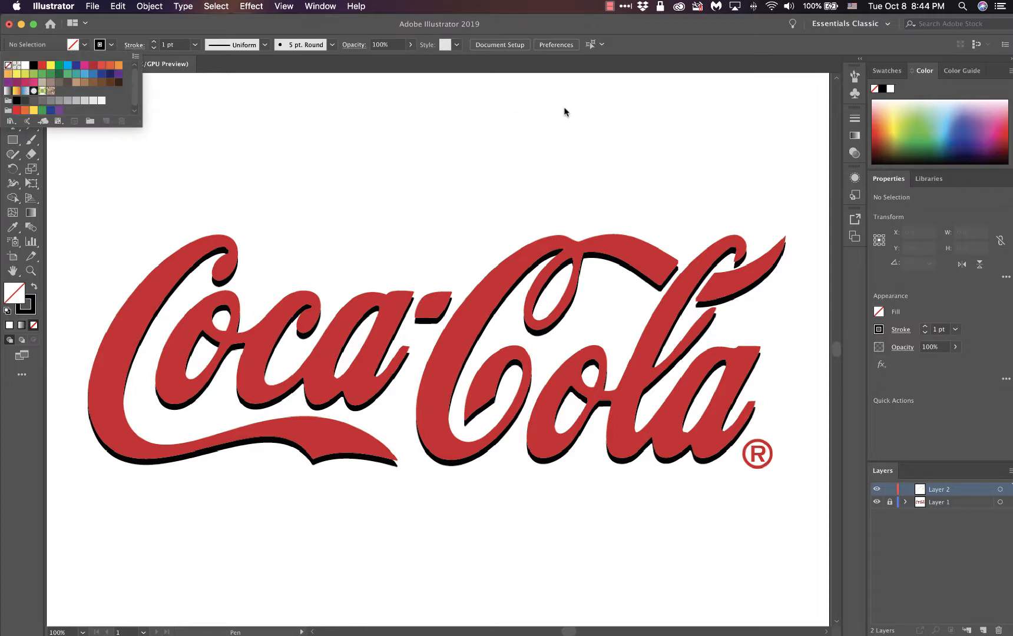
click(885, 71)
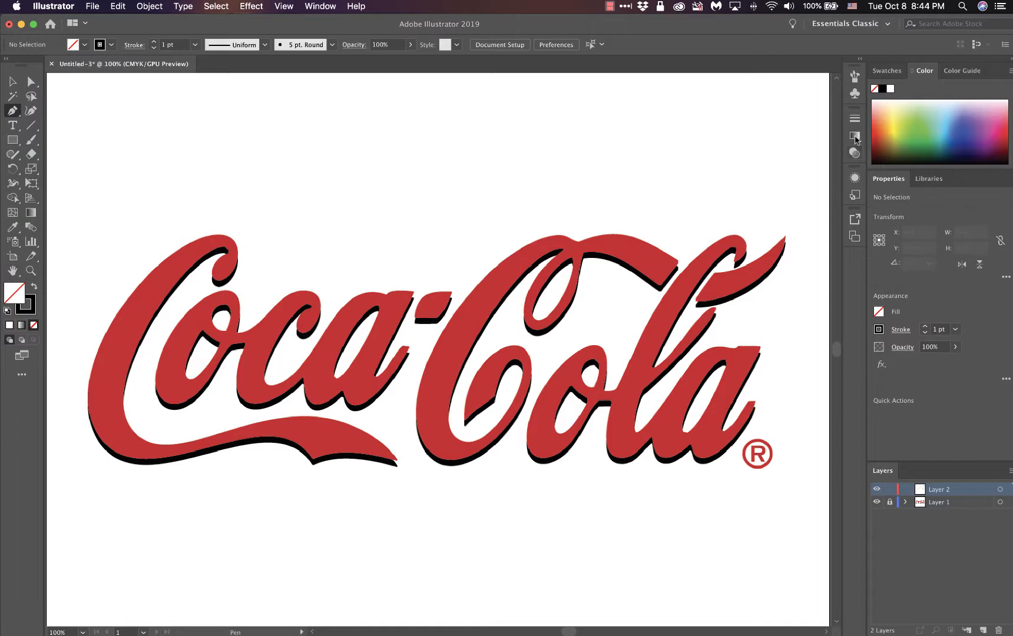
click(883, 73)
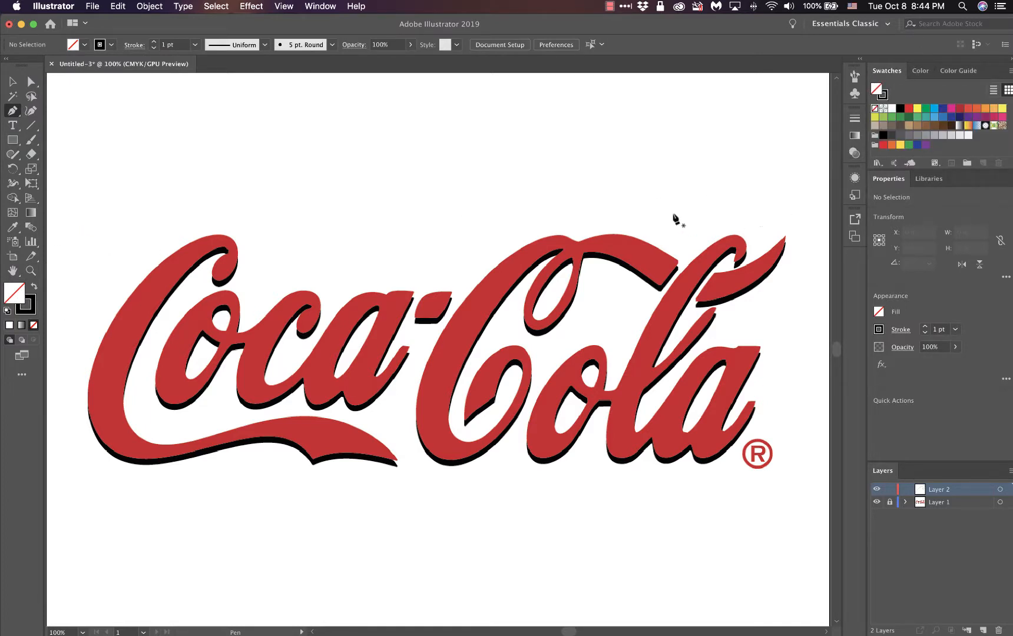
click(28, 306)
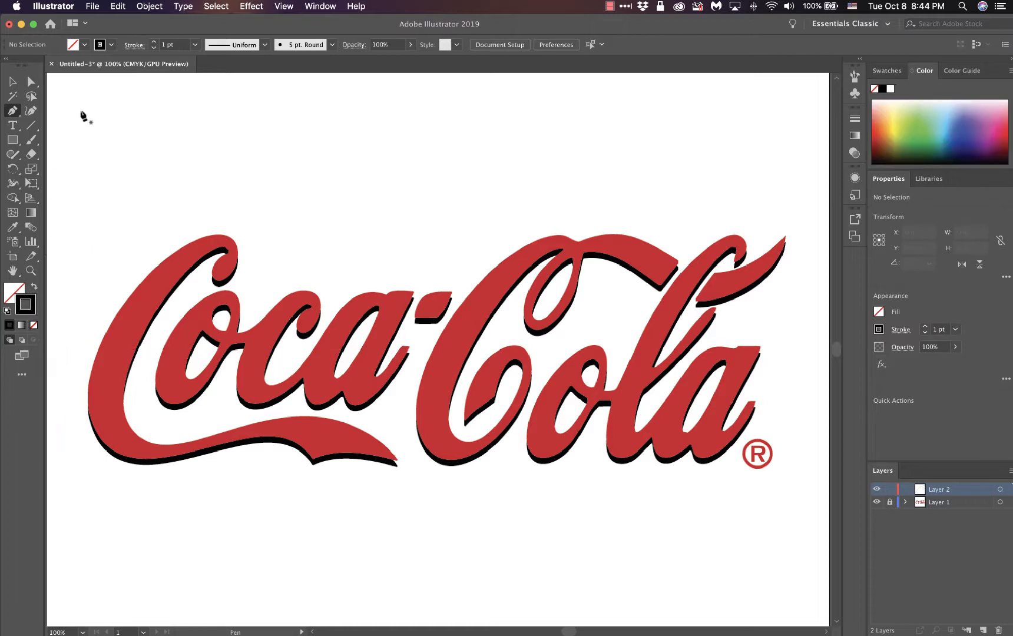
click(111, 45)
click(201, 21)
Try tracing the inner edge of the first C's curled tip at 200% zoom with the black 1 pt stroke.
key(super)
key(super+equal)
key(super+equal)
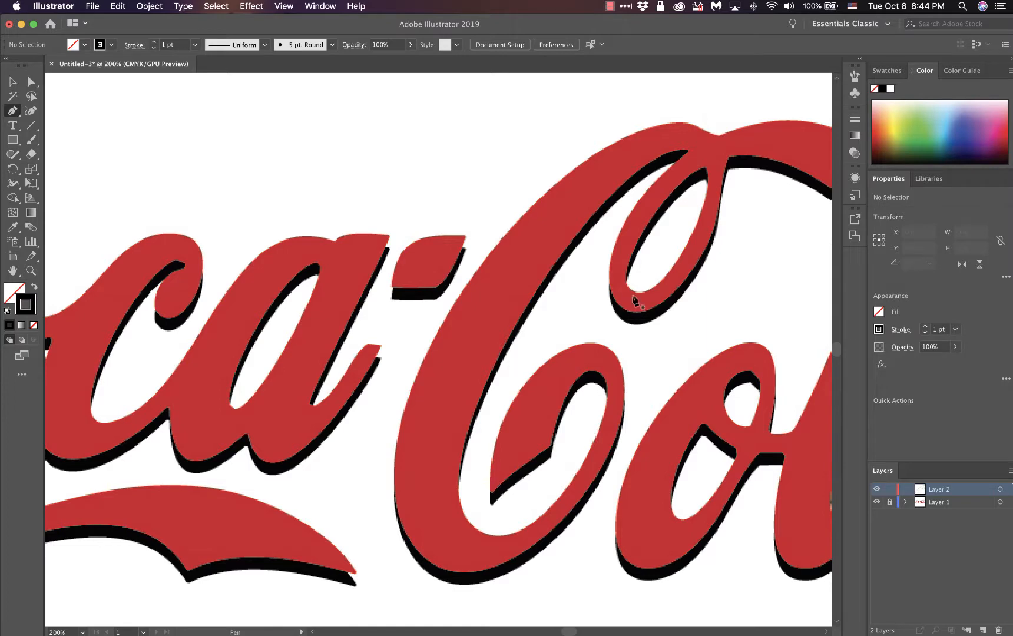
drag(355, 245, 761, 272)
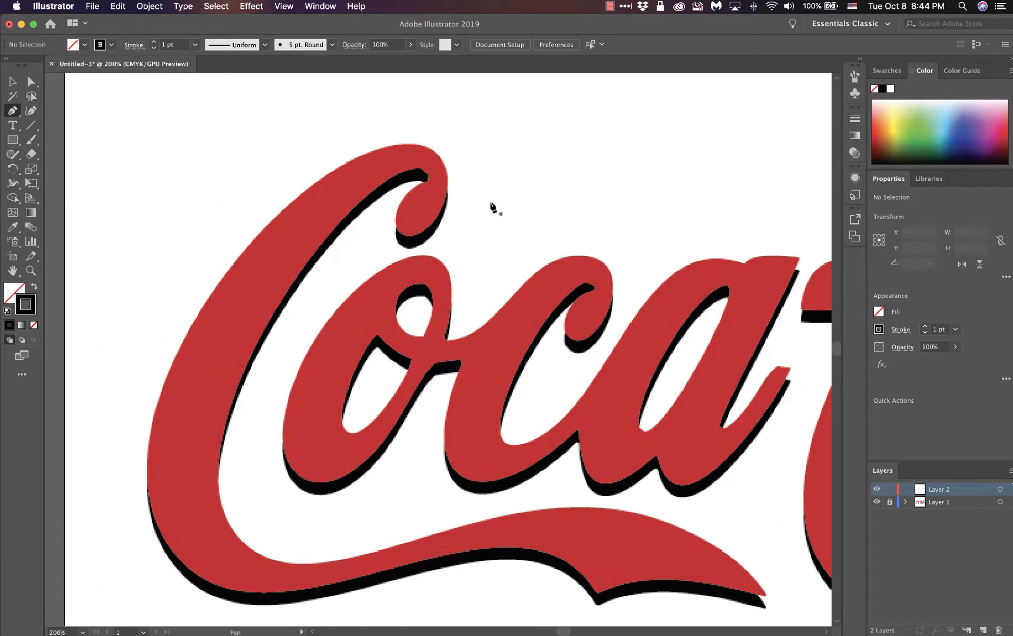
click(425, 180)
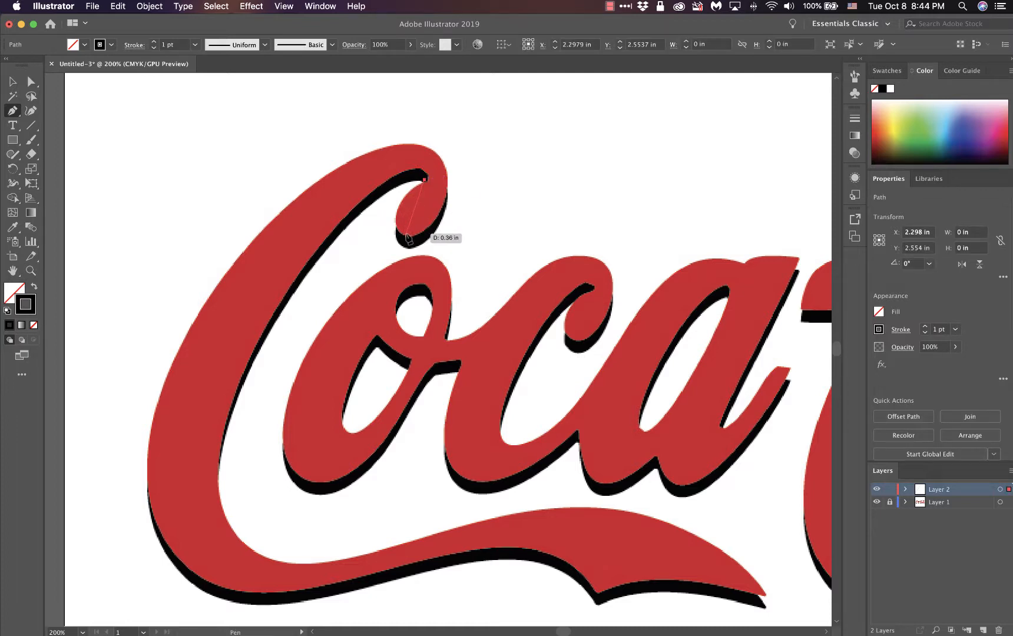
drag(406, 234, 436, 248)
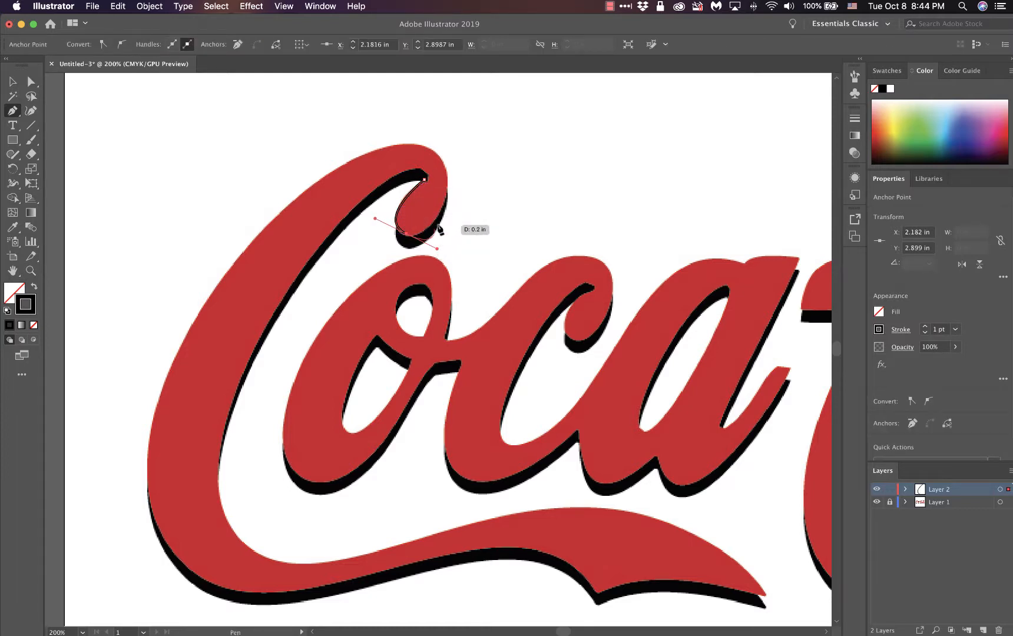
key(Escape)
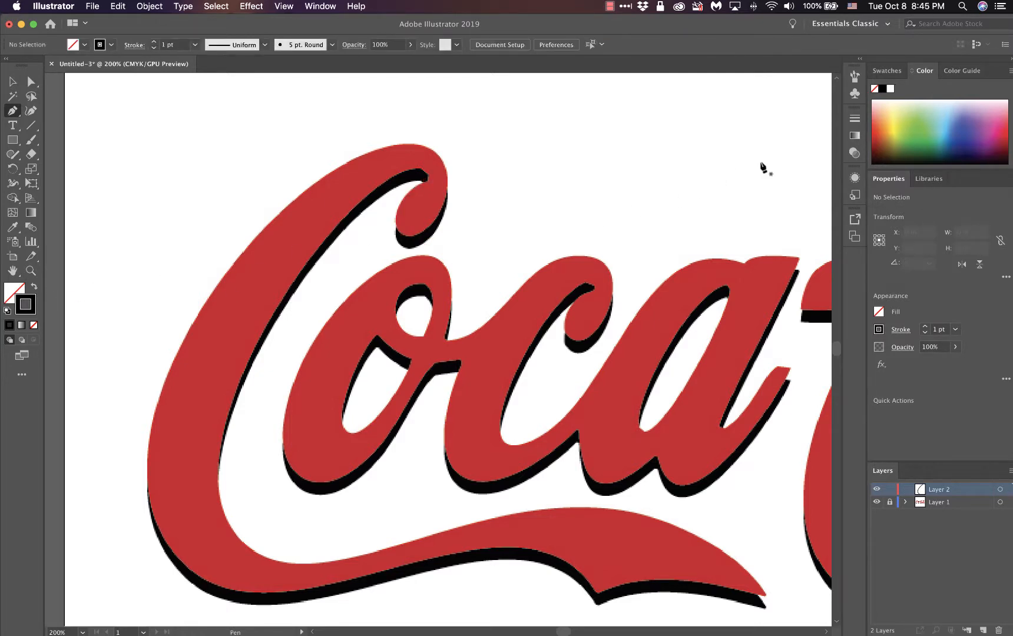
Set the stroke colour to the green swatch.
click(890, 71)
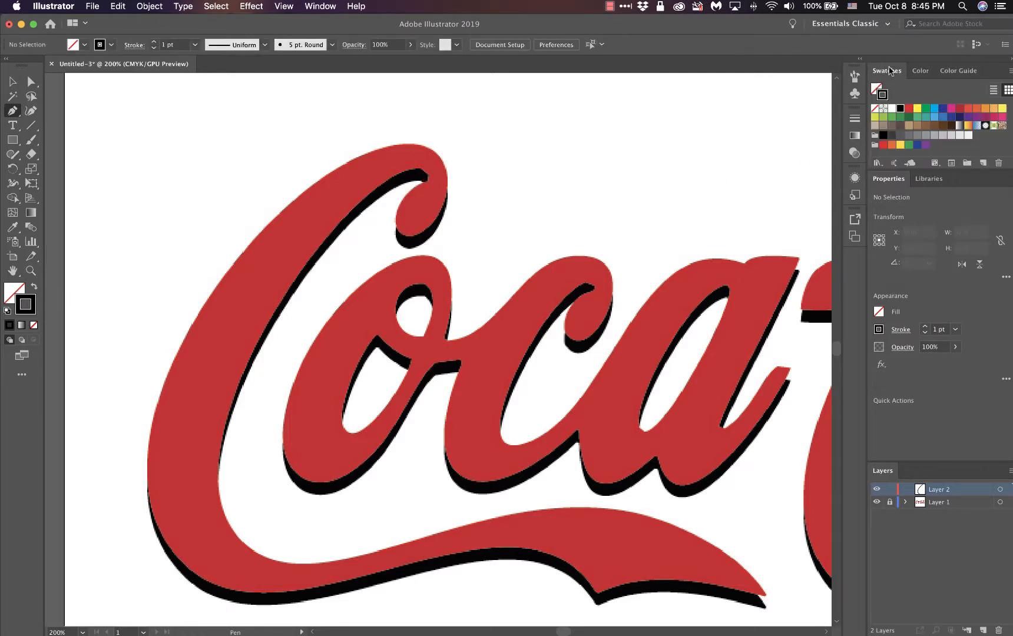
click(925, 109)
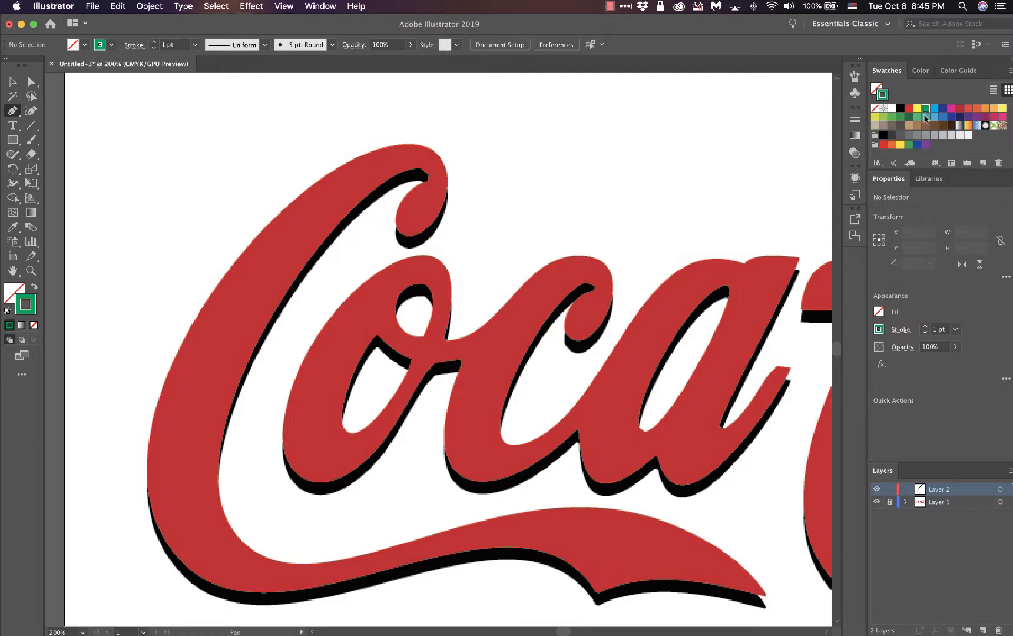
click(425, 179)
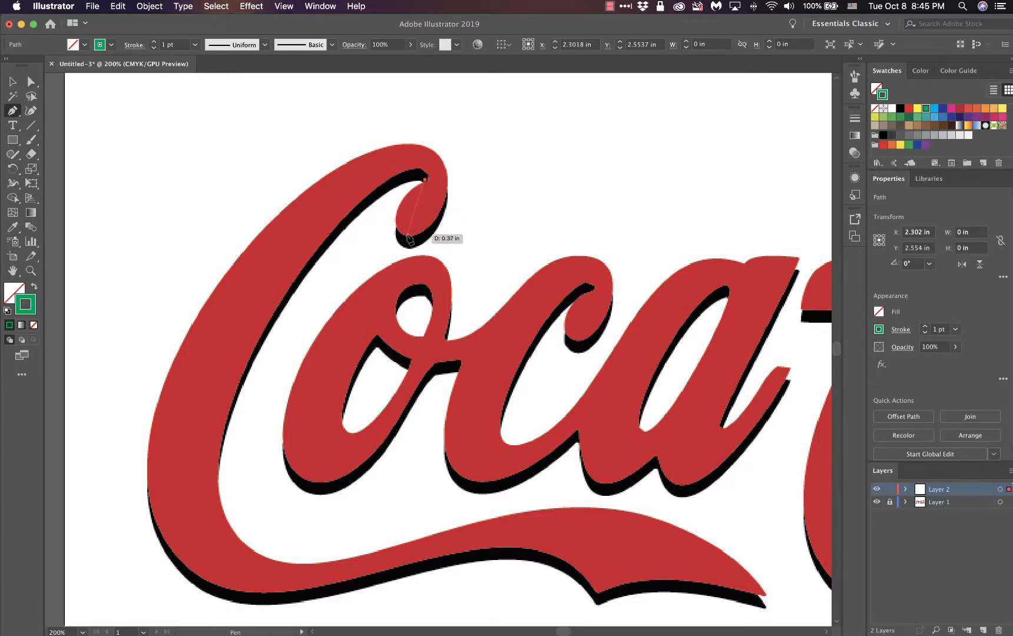
drag(407, 235, 442, 244)
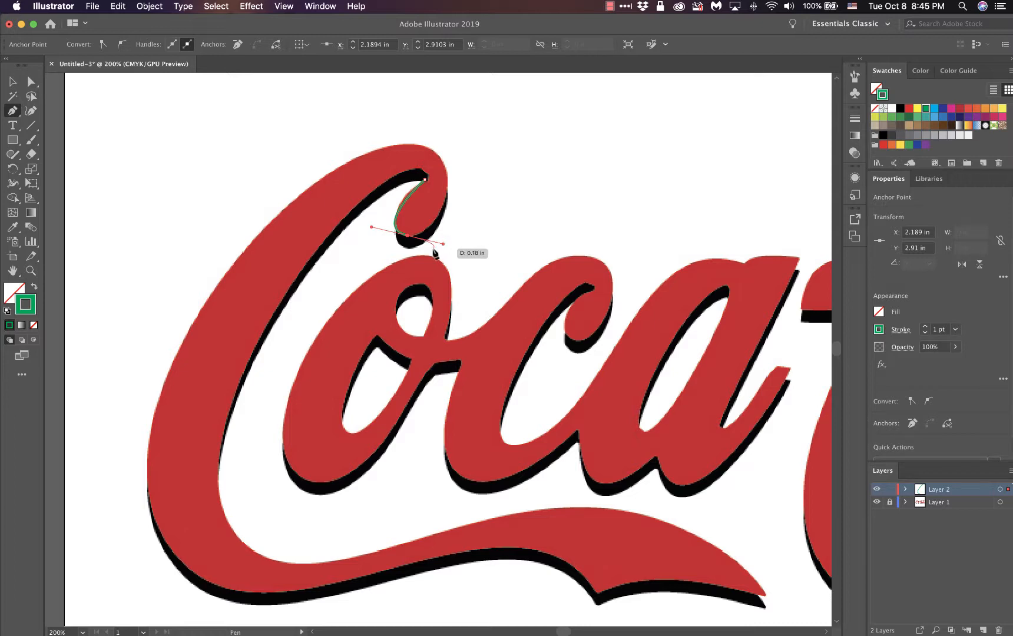
key(super+z)
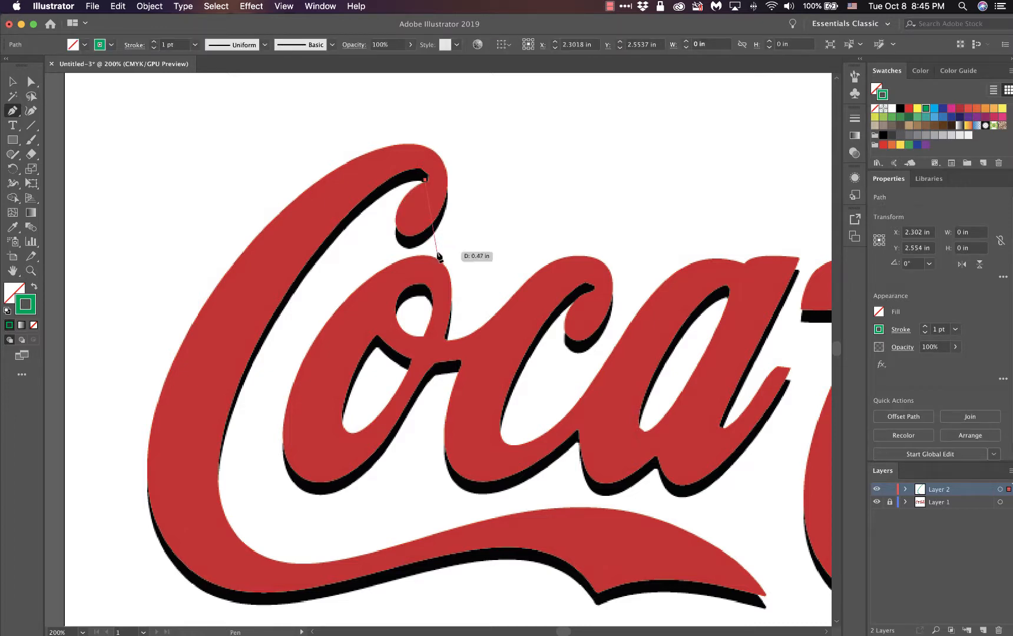
super+click(435, 252)
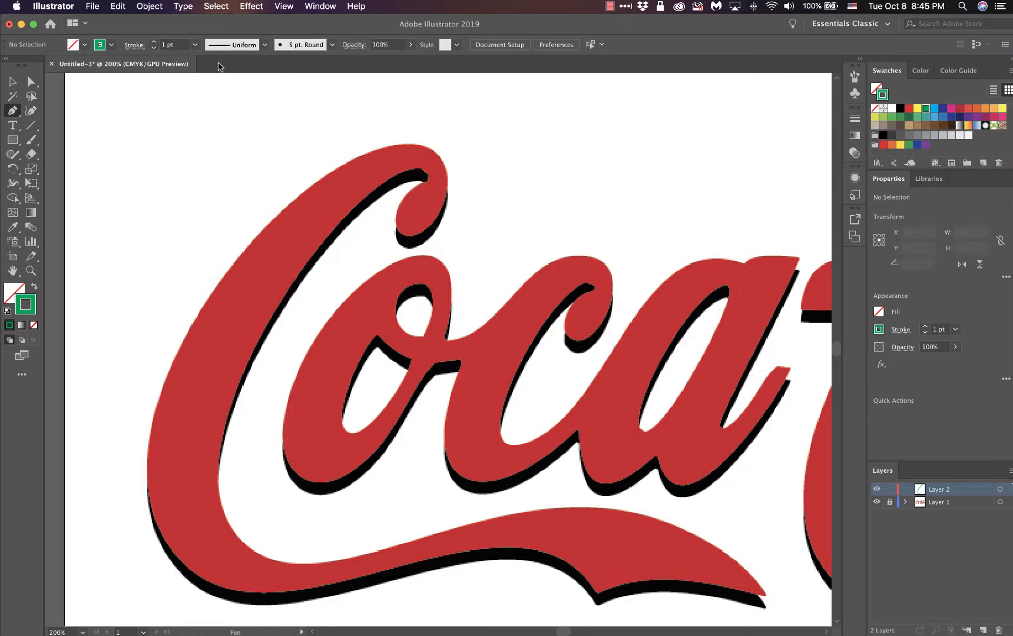
Trace the first C's curled tip with a 3 pt green stroke, from its inner corner around the bottom to the outer edge.
click(196, 46)
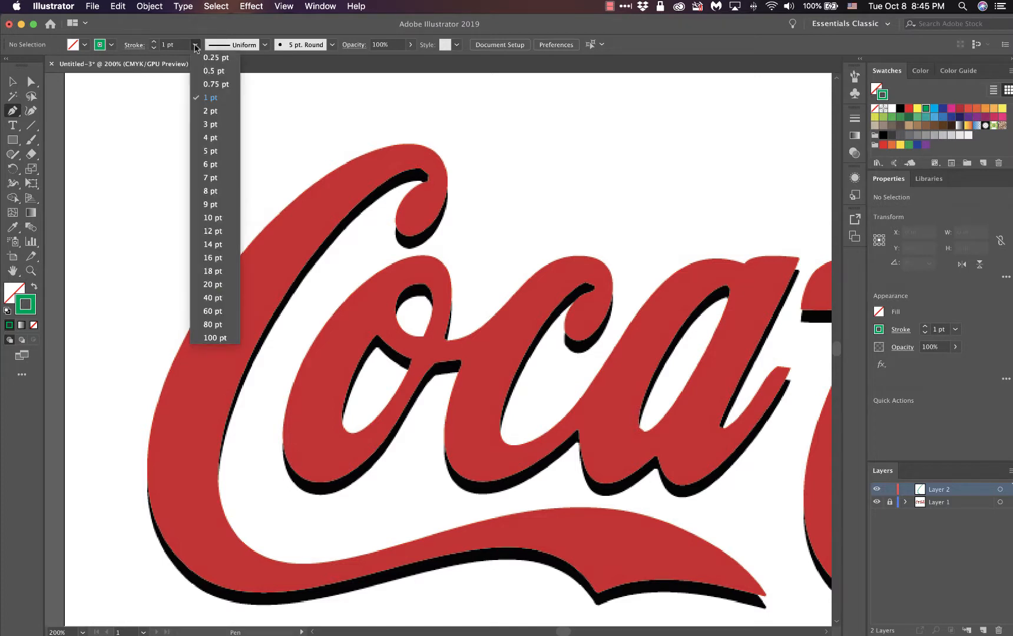
click(212, 124)
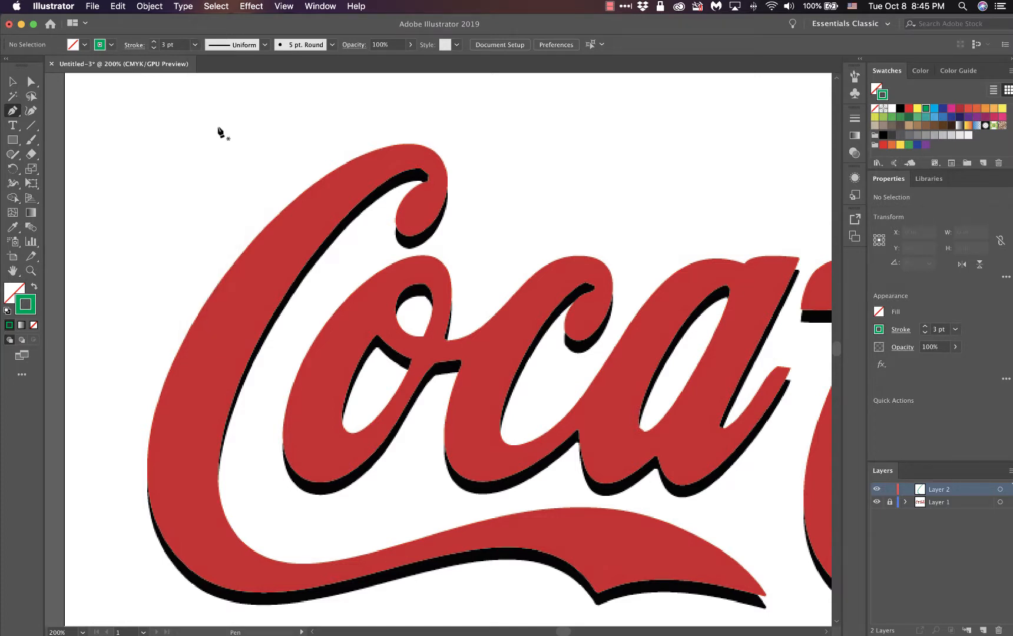
click(424, 179)
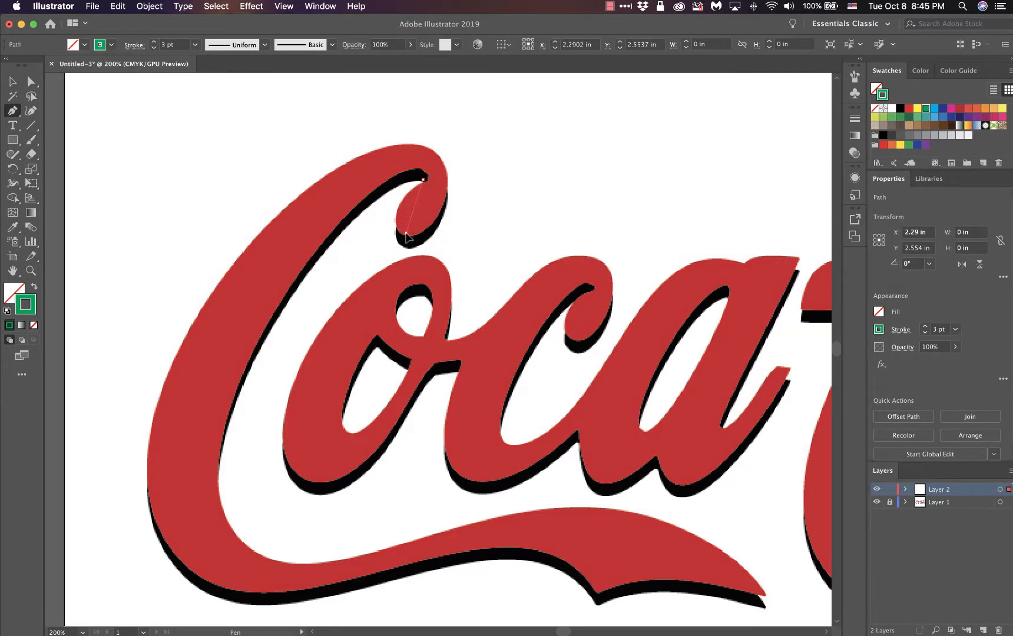
drag(406, 233, 436, 253)
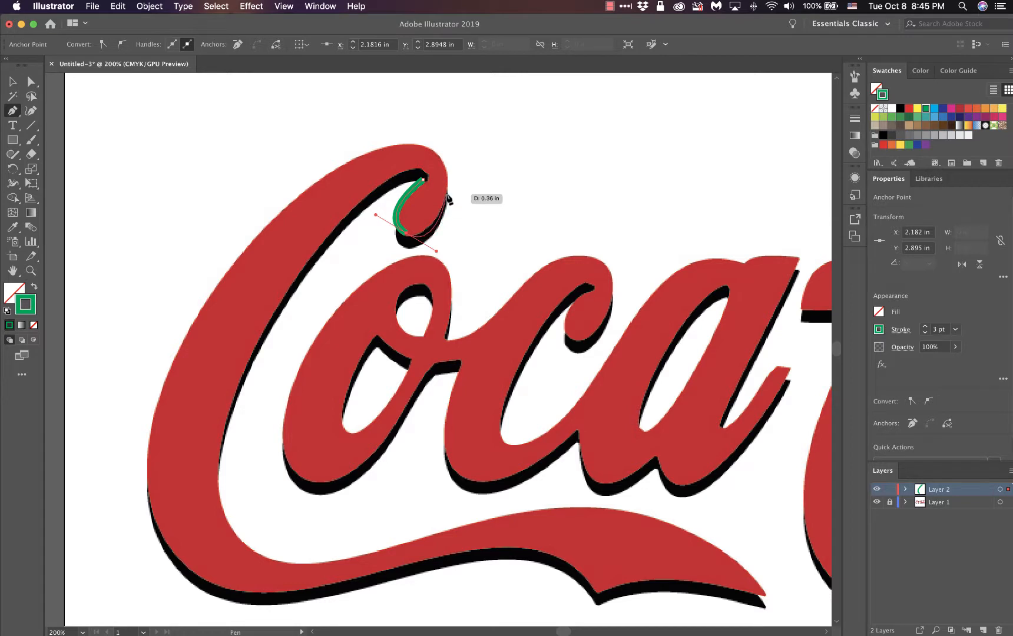
drag(449, 199, 448, 186)
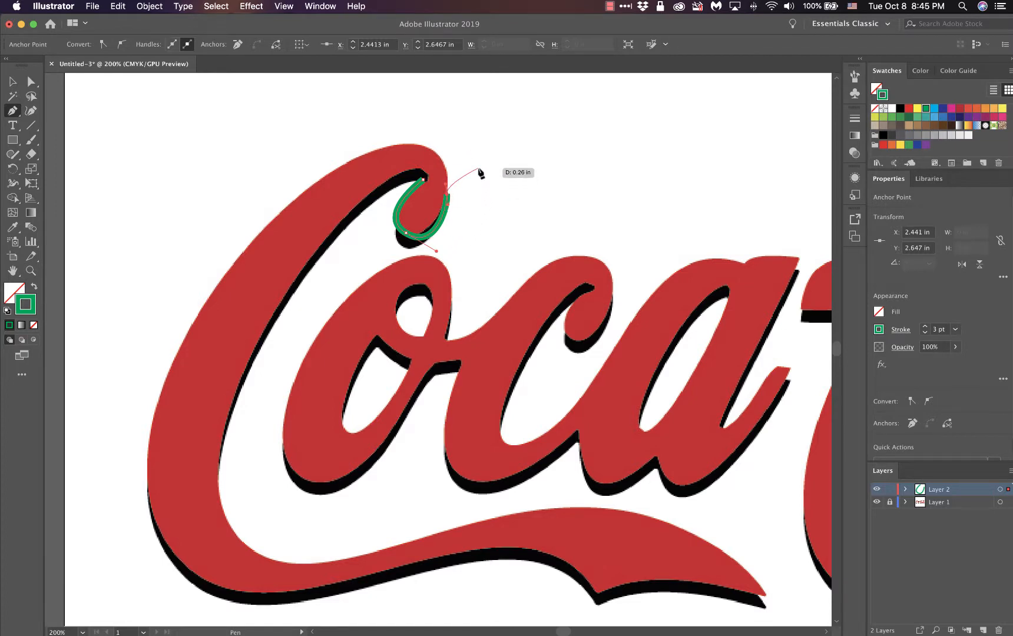
Refine the curve handle at the bottom of the curled tip and continue the path around to the top of the first C.
key(super)
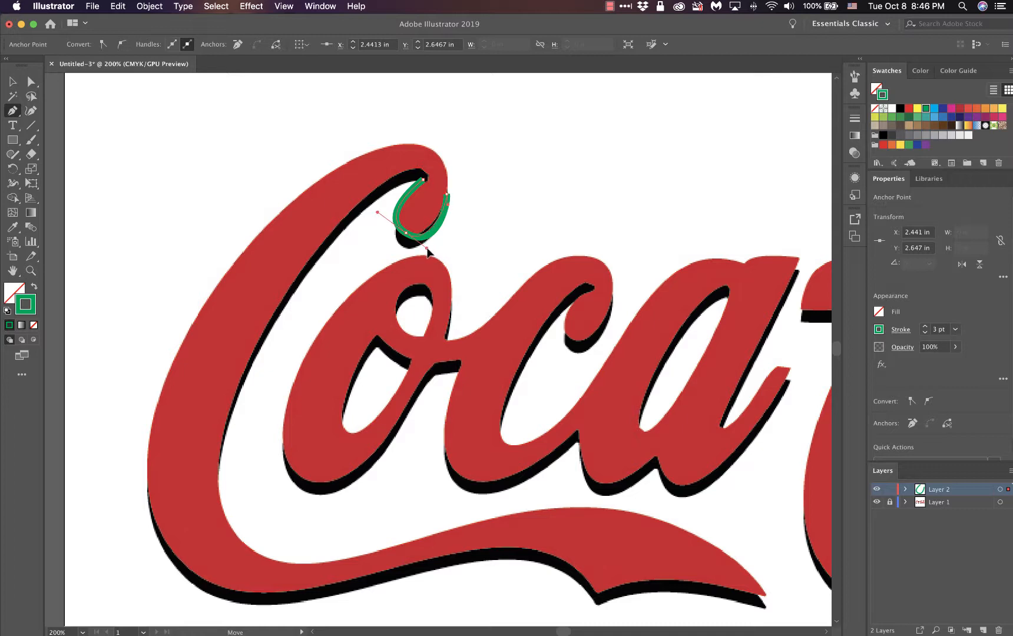
drag(427, 248, 428, 249)
drag(429, 250, 430, 250)
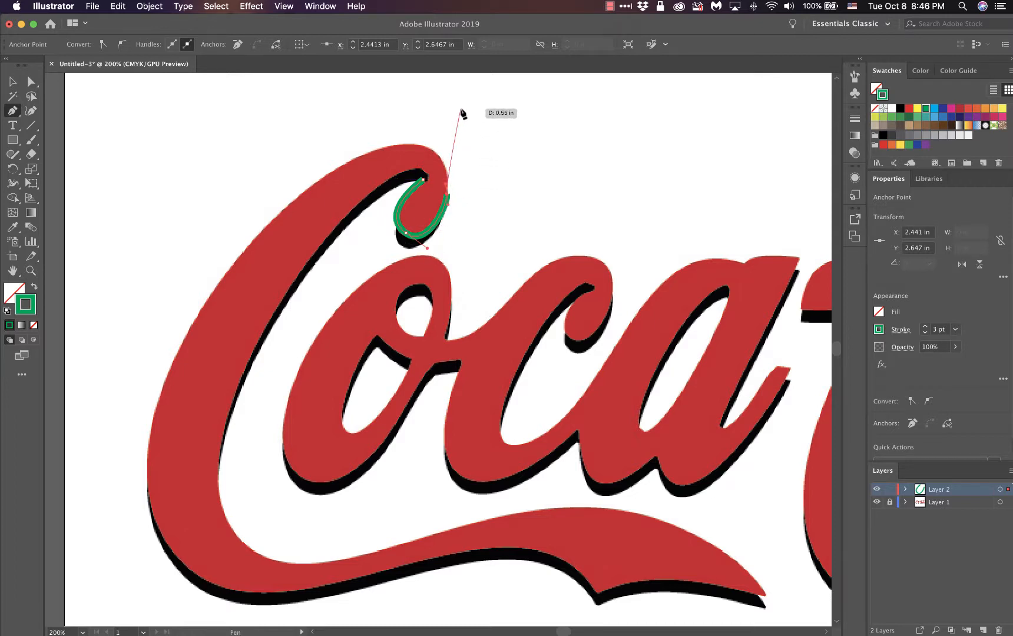
super+click(428, 151)
drag(392, 138, 402, 138)
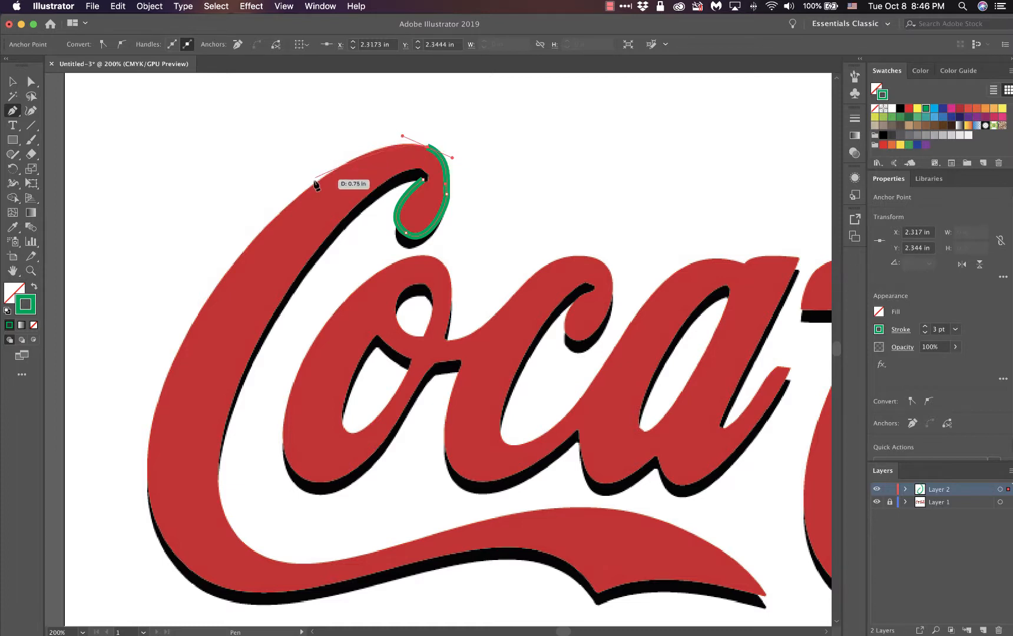
Try extending the path down the first C's outer edge with two more curved anchors, and delete both anchors.
drag(307, 193, 305, 192)
drag(273, 220, 274, 219)
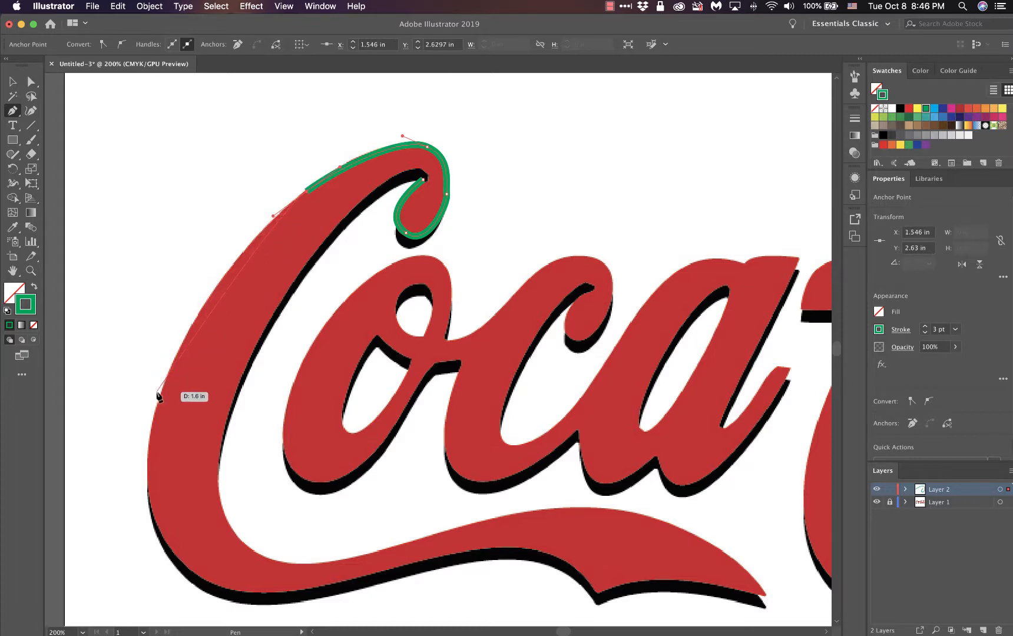
drag(161, 390, 152, 440)
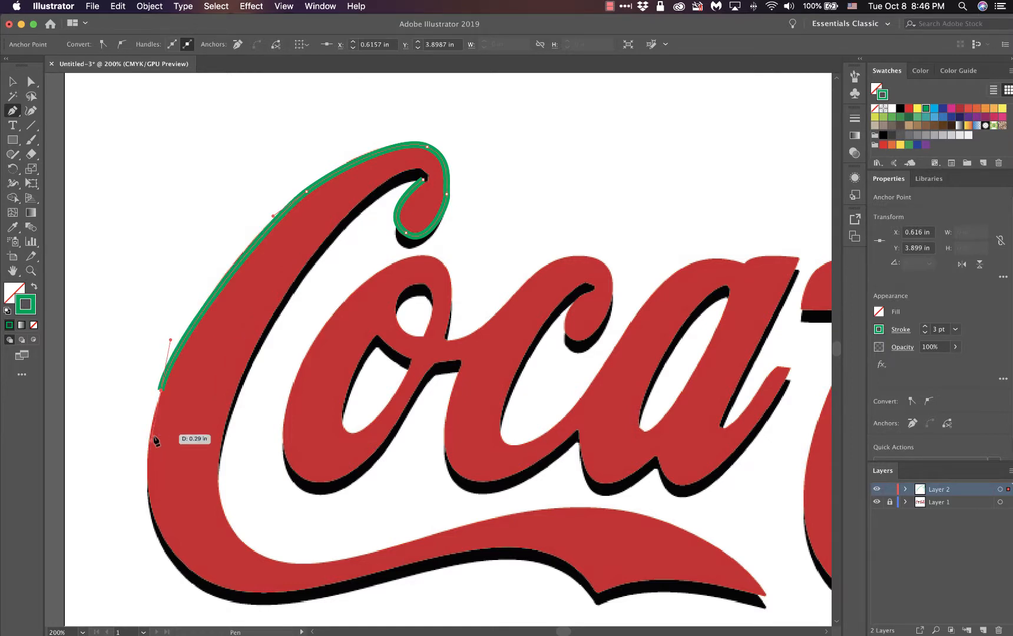
key(space)
drag(222, 315, 307, 281)
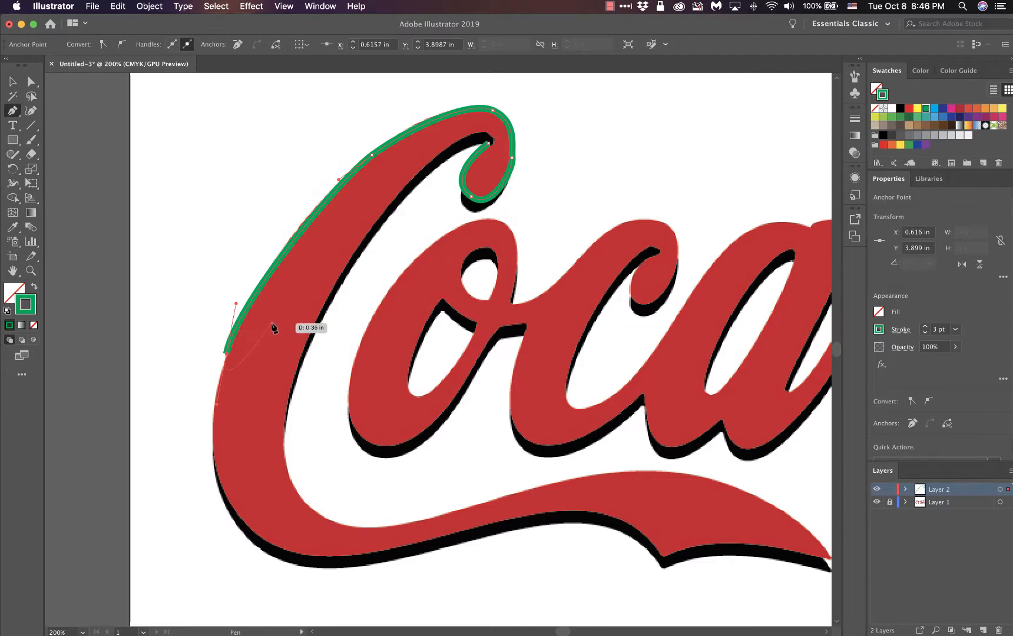
key(BackSpace)
key(BackSpace)
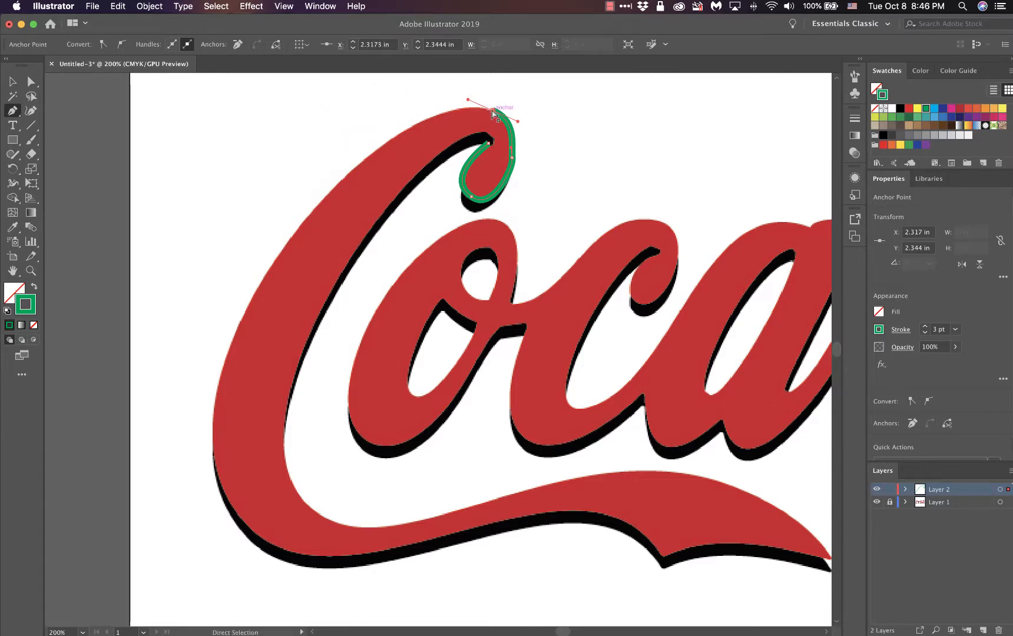
Shift the top anchor slightly along the edge and trace the first C's outer side and the underside of its tail with long curved segments.
drag(494, 111, 488, 110)
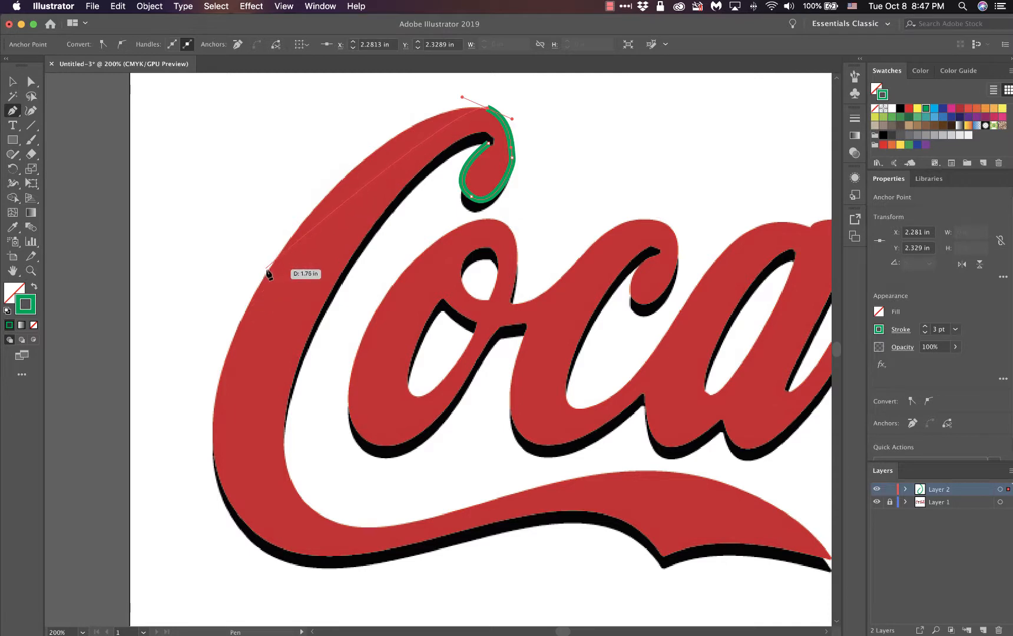
mouse_move(268, 270)
mouse_down()
mouse_move(194, 356)
mouse_move(177, 406)
mouse_move(162, 415)
mouse_up()
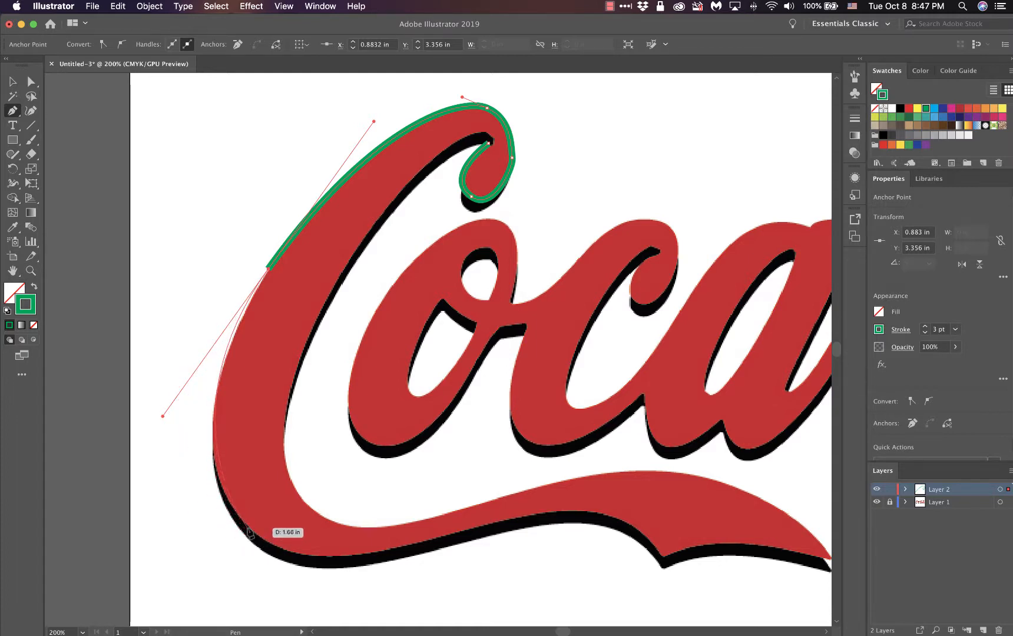
mouse_move(252, 532)
mouse_down()
mouse_move(303, 569)
mouse_move(272, 580)
mouse_up()
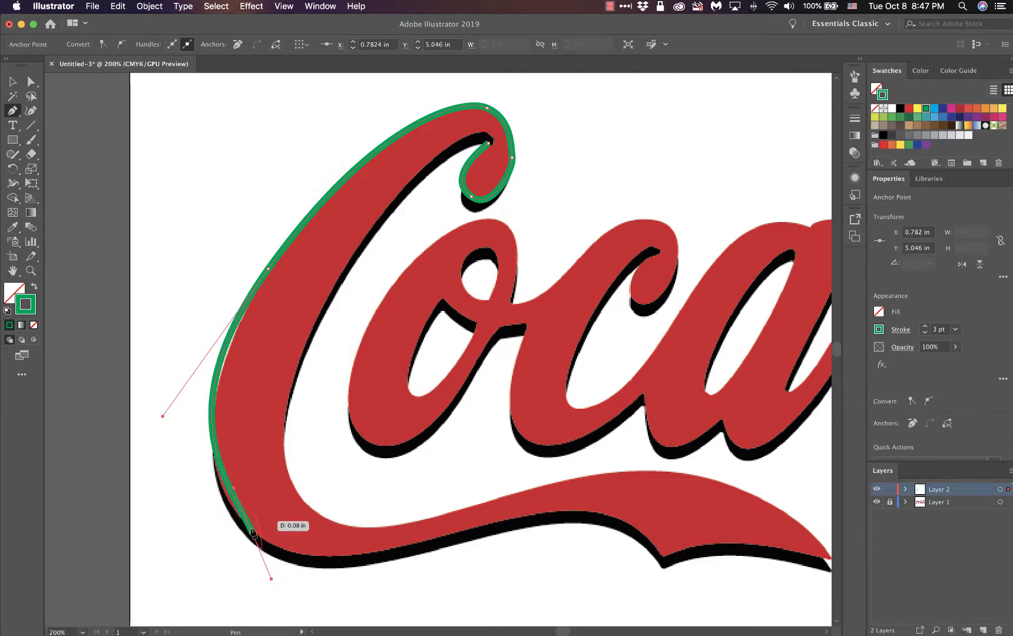
key(ctrl+z)
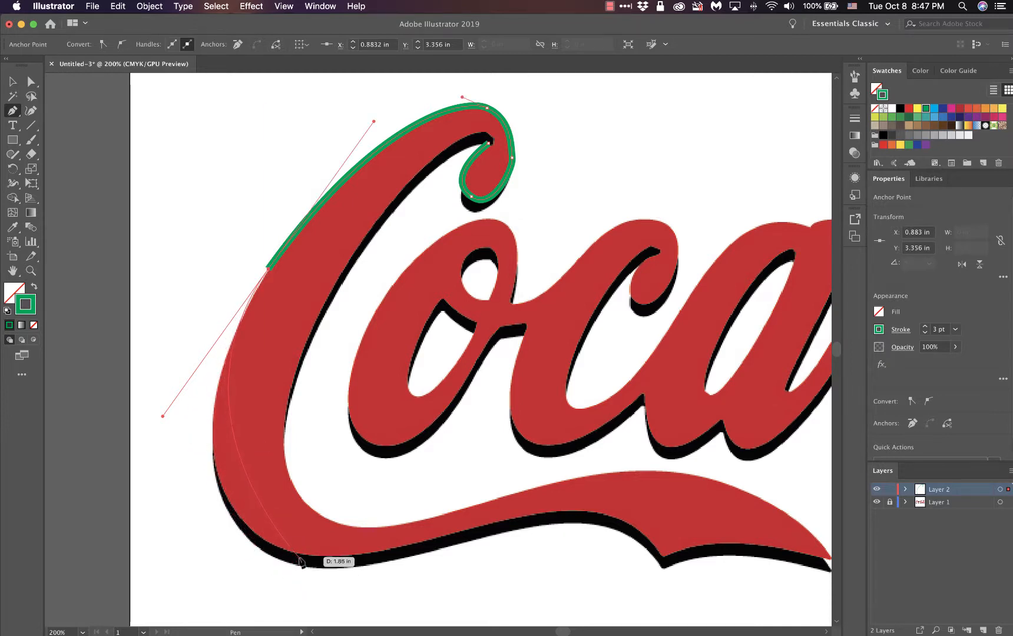
mouse_move(298, 553)
mouse_down()
mouse_move(384, 561)
mouse_move(365, 565)
mouse_up()
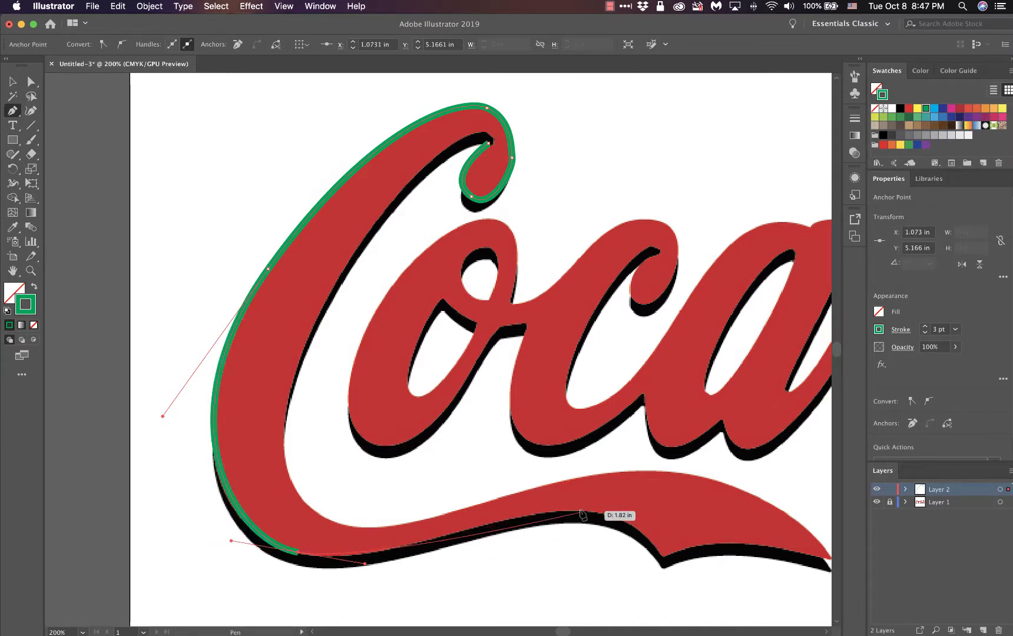
drag(579, 510, 652, 519)
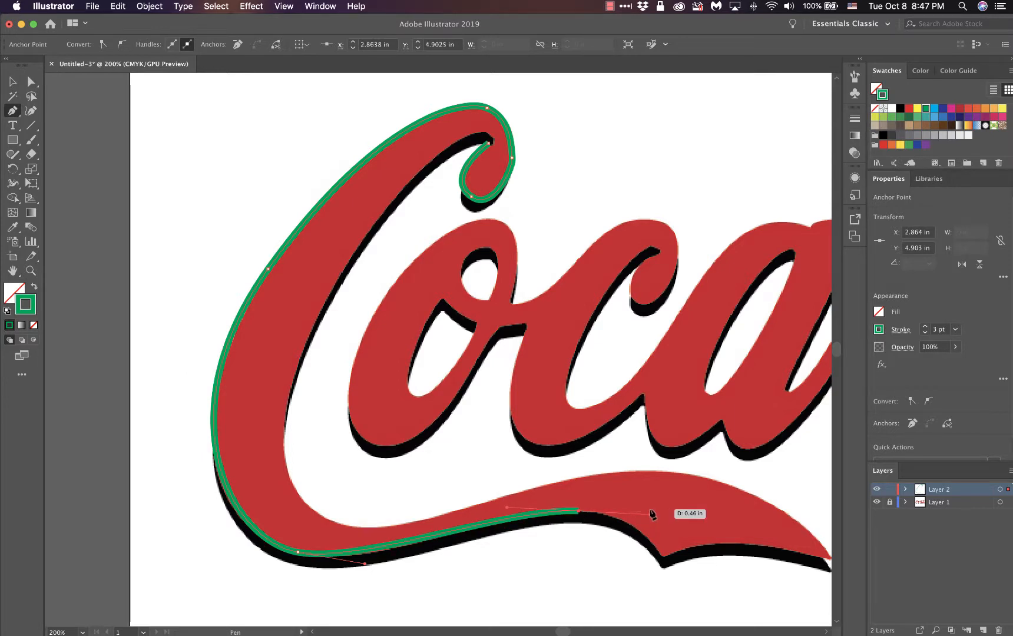
Continue the path around the notch in the first C's tail and along the lower edge to the tail's pointed tip.
click(661, 560)
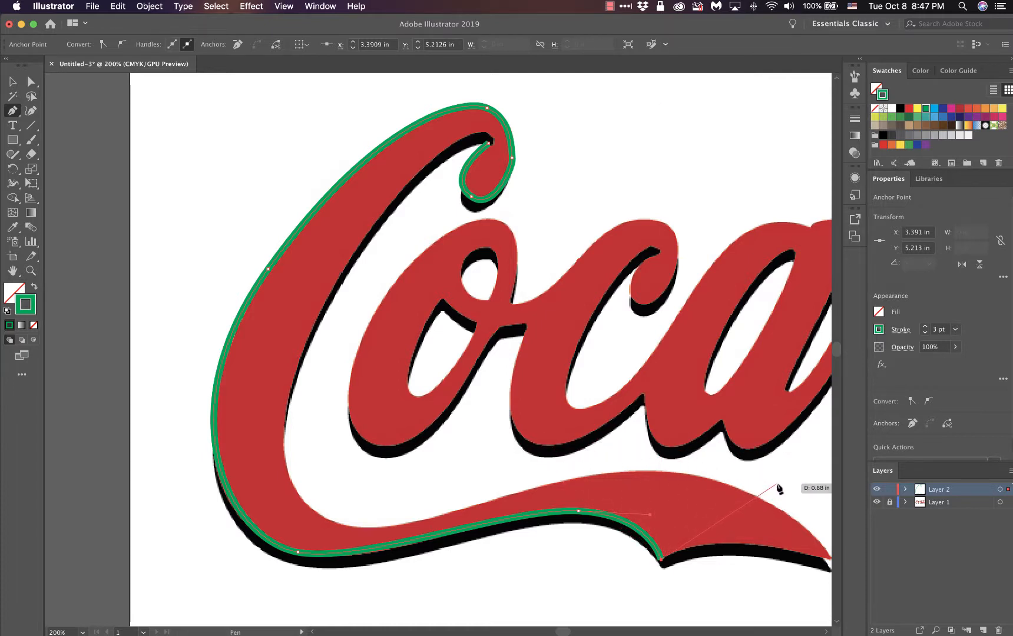
key(space)
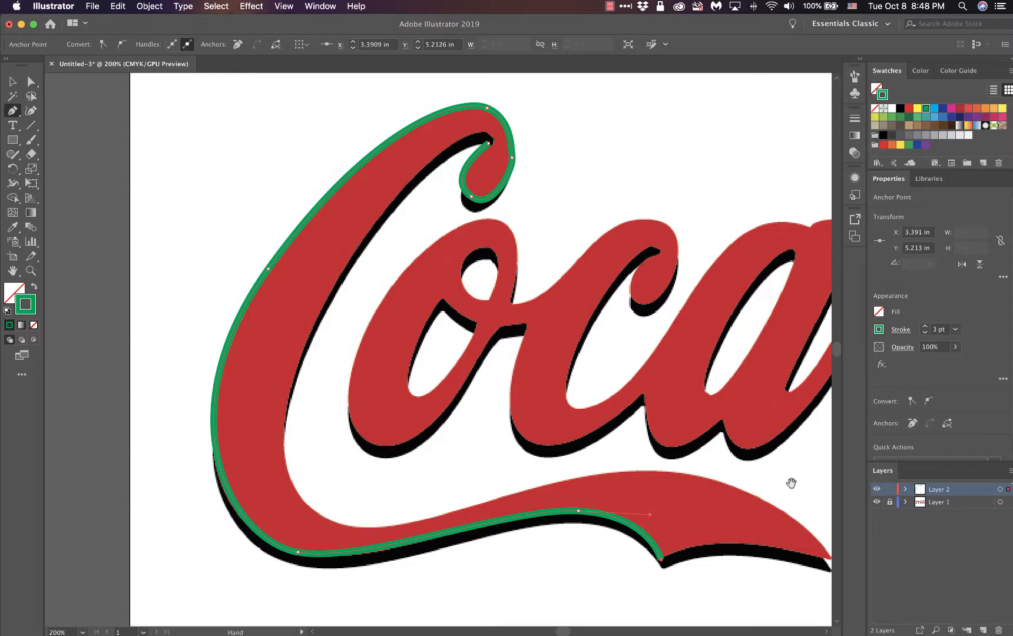
drag(791, 483, 538, 468)
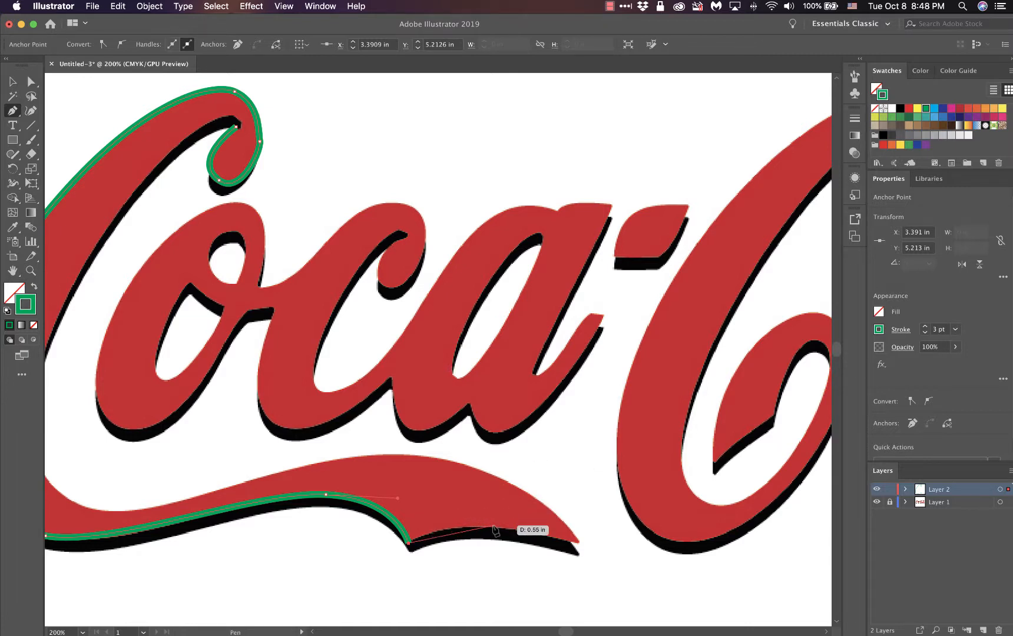
drag(485, 527, 535, 525)
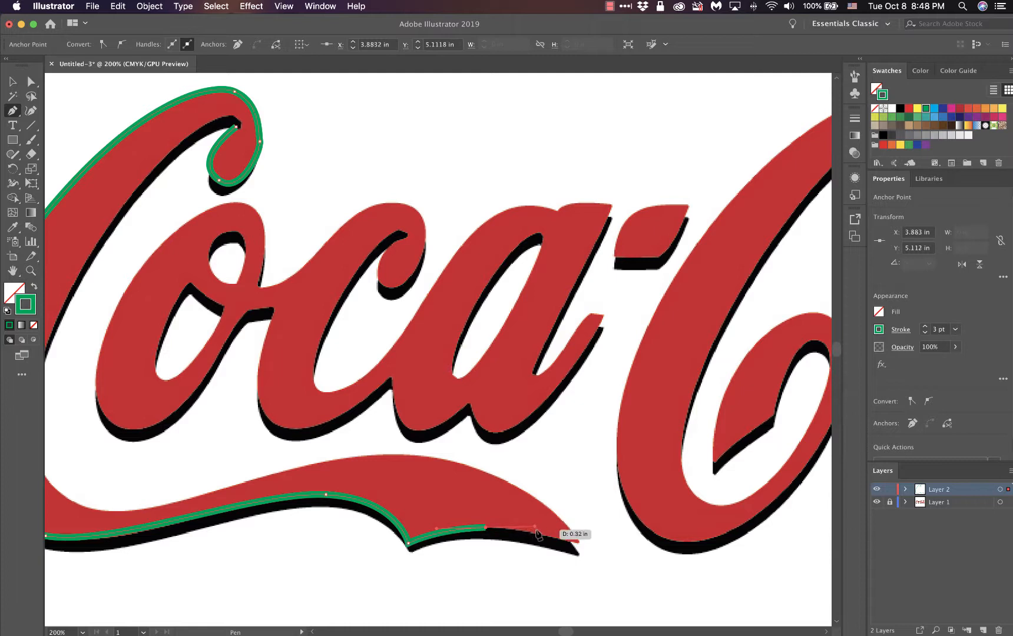
click(576, 544)
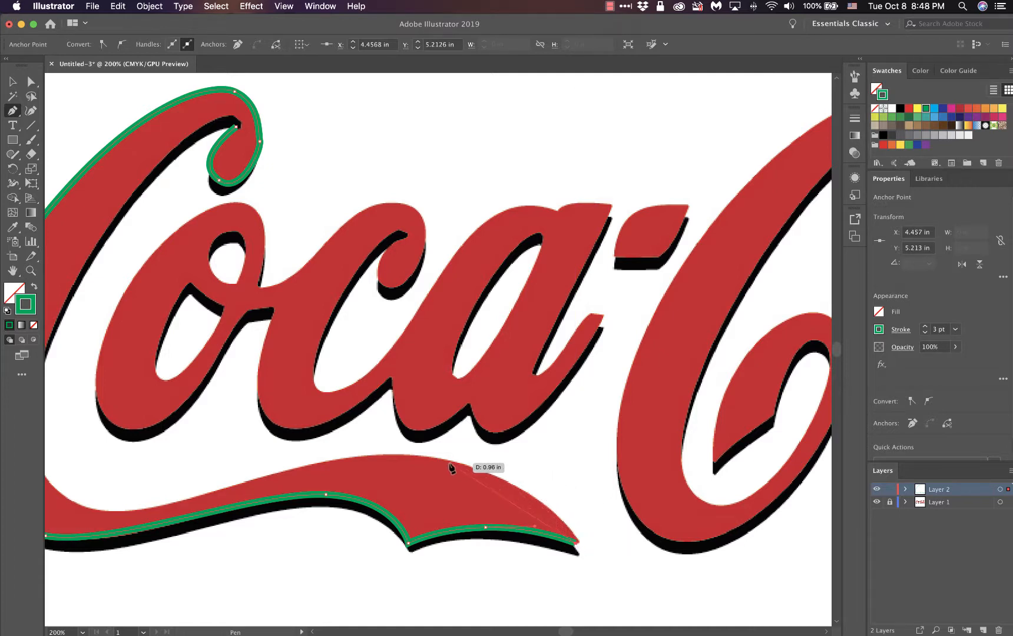
Trace the tail's upper edge from its tip back to the inner bottom curve of the first C with curved segments.
drag(433, 455, 339, 448)
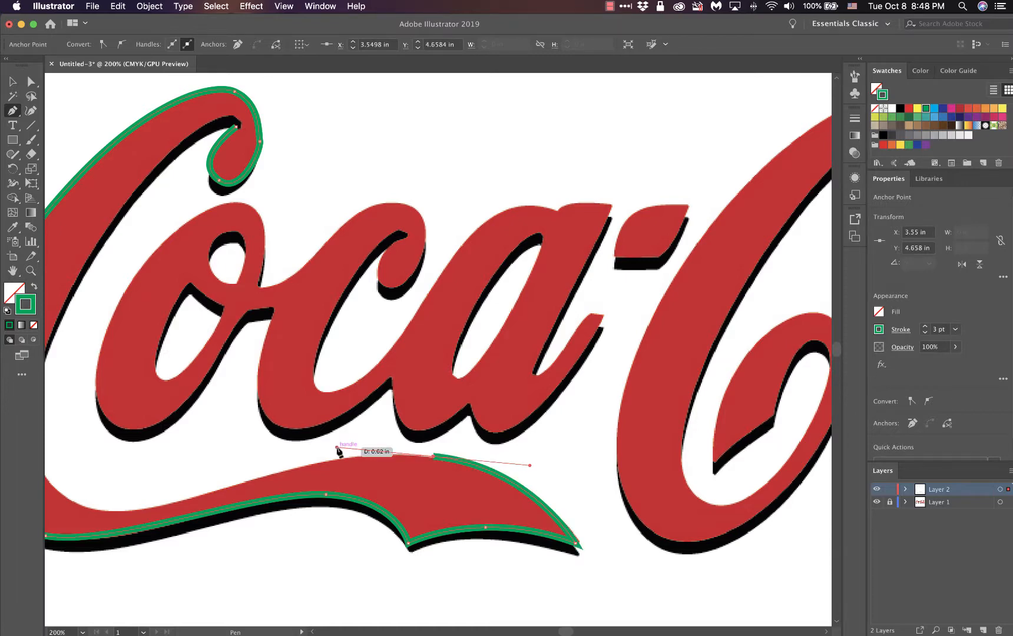
key(space)
drag(286, 459, 469, 457)
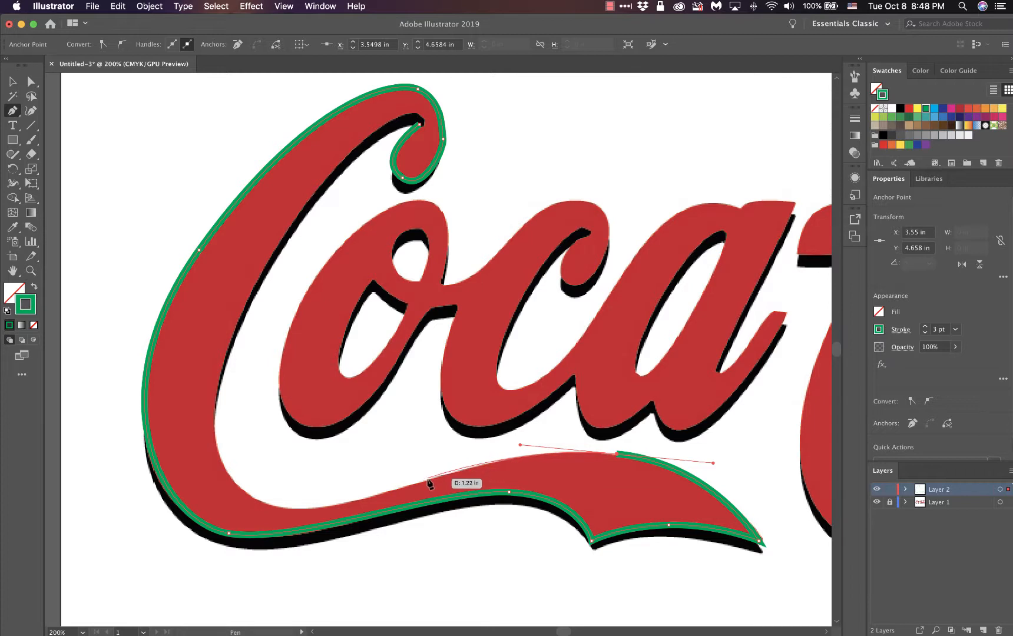
drag(418, 482, 390, 488)
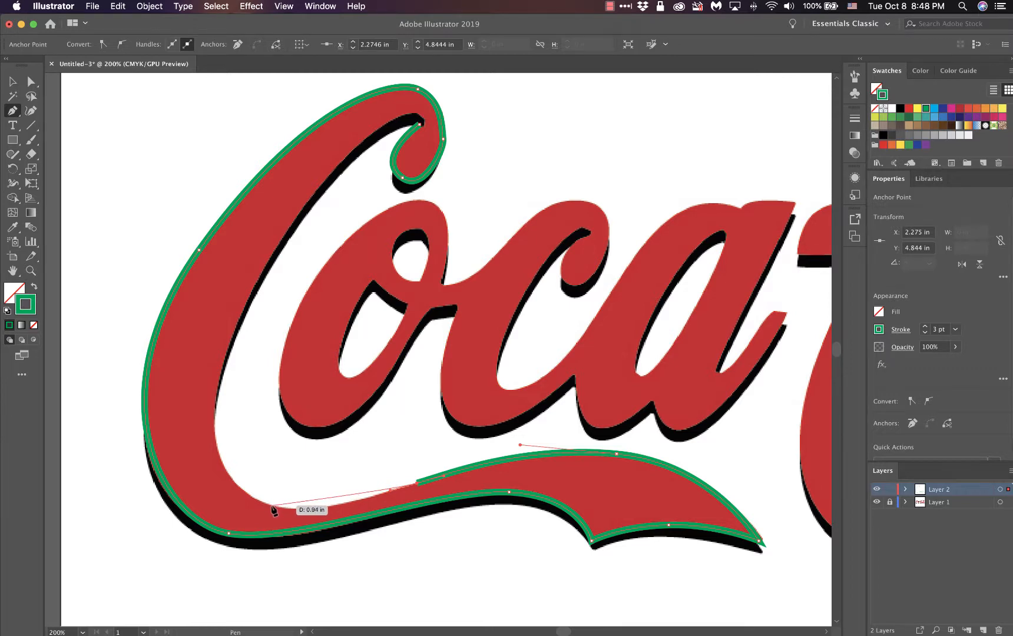
drag(271, 504, 227, 486)
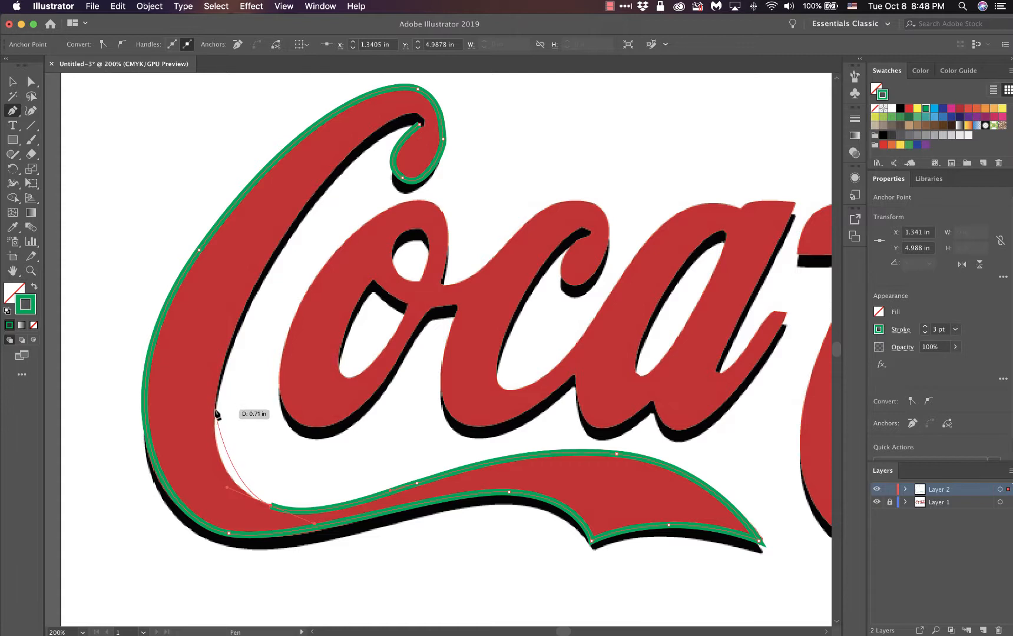
Trace the first C's inner edge up to the curled tip and close the path at its starting anchor.
drag(215, 410, 215, 356)
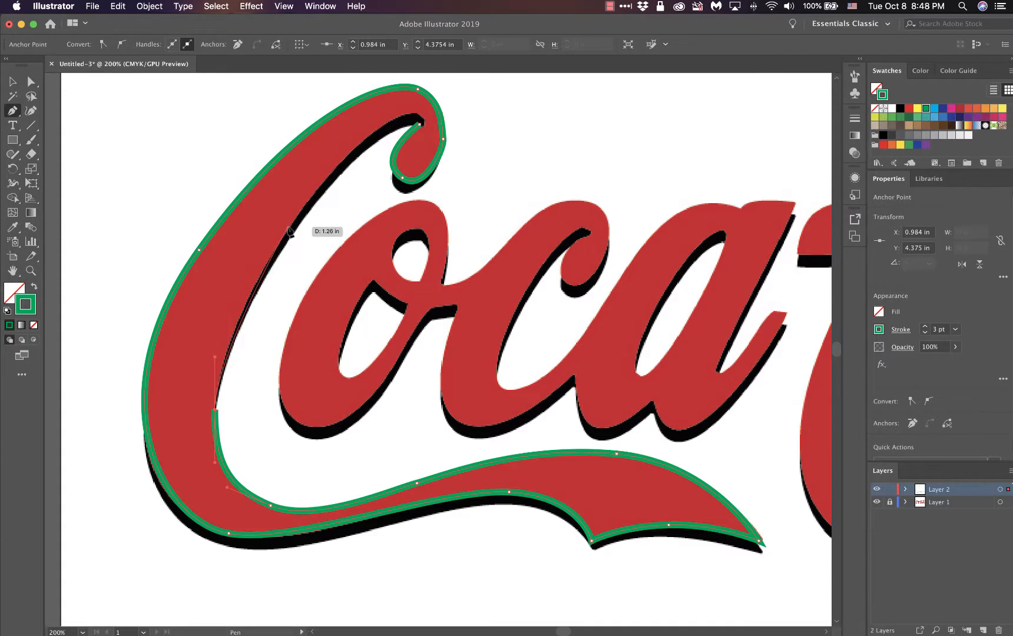
drag(286, 228, 301, 199)
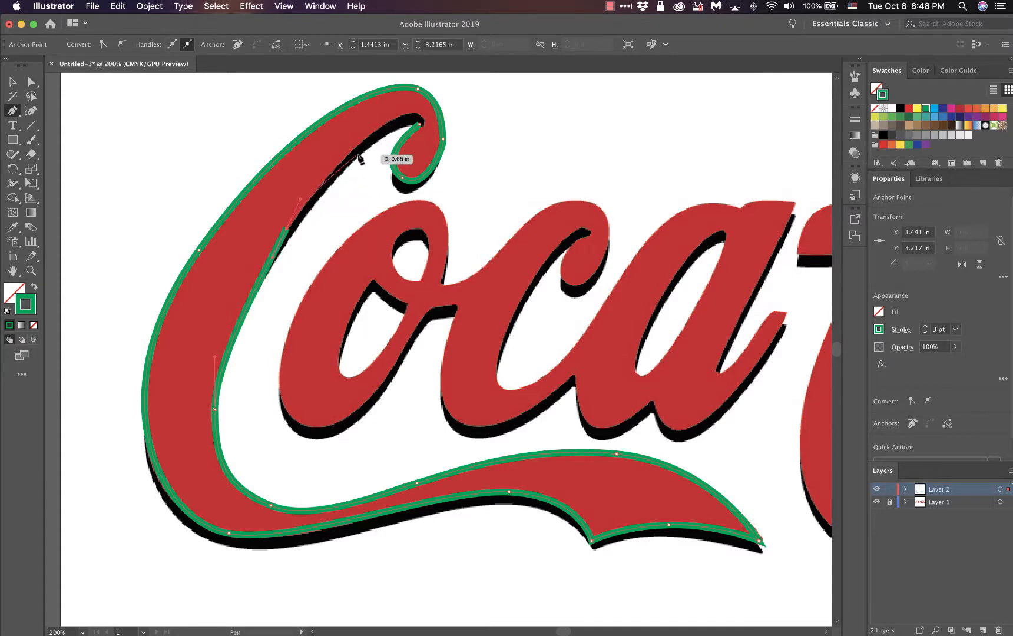
drag(376, 130, 407, 116)
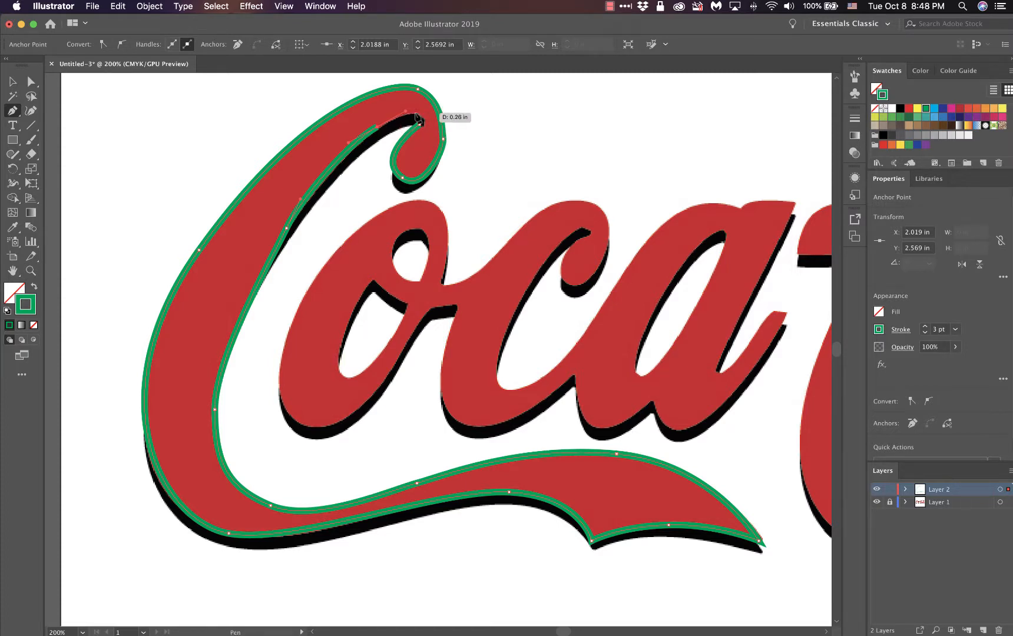
drag(412, 113, 426, 112)
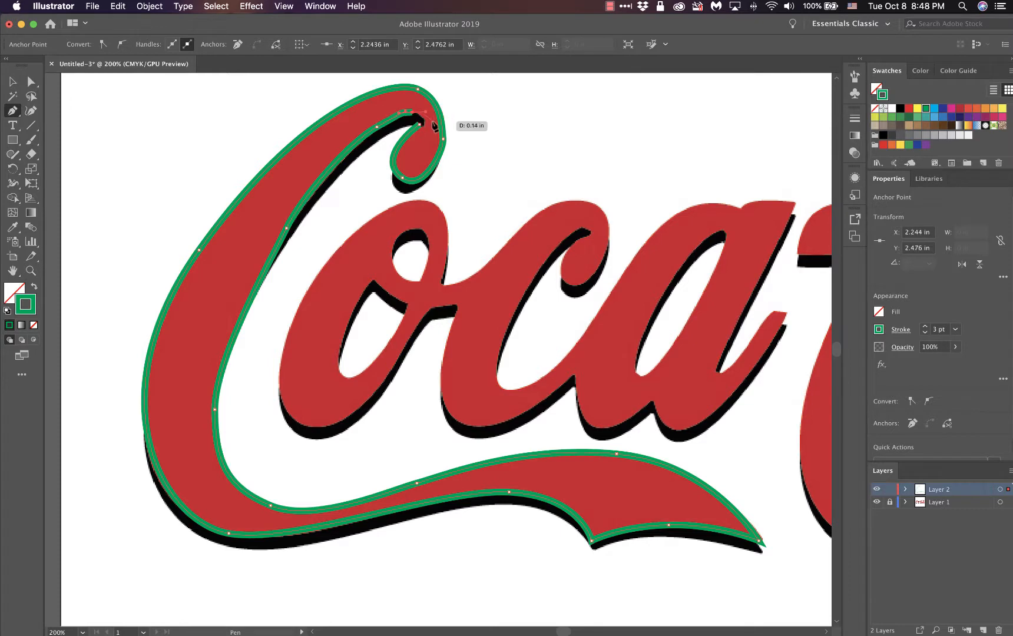
click(420, 123)
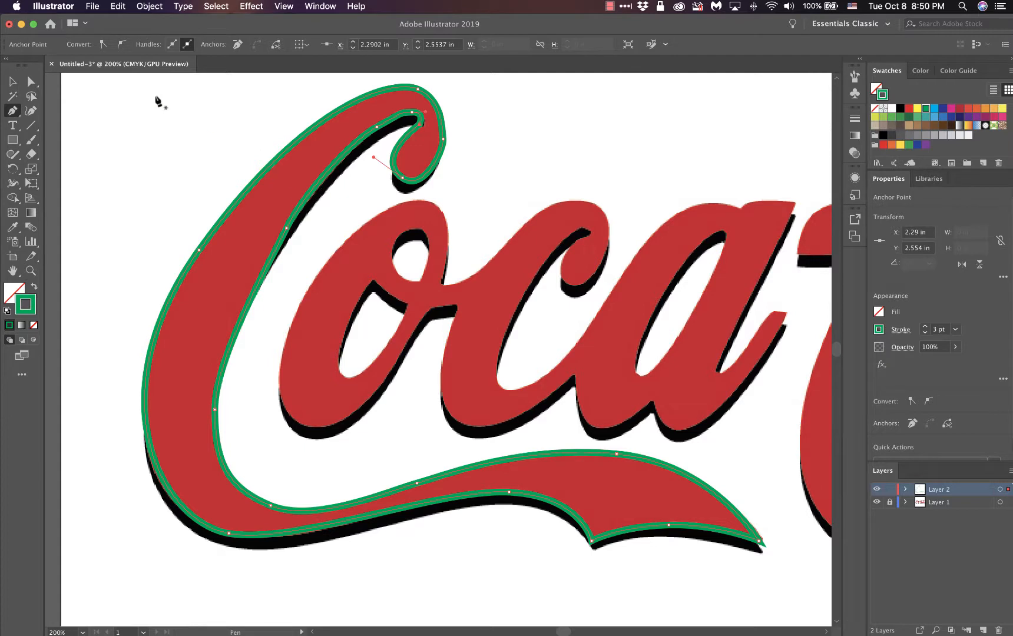
Swap the traced C's fill and stroke, giving it a green fill and no stroke.
click(32, 82)
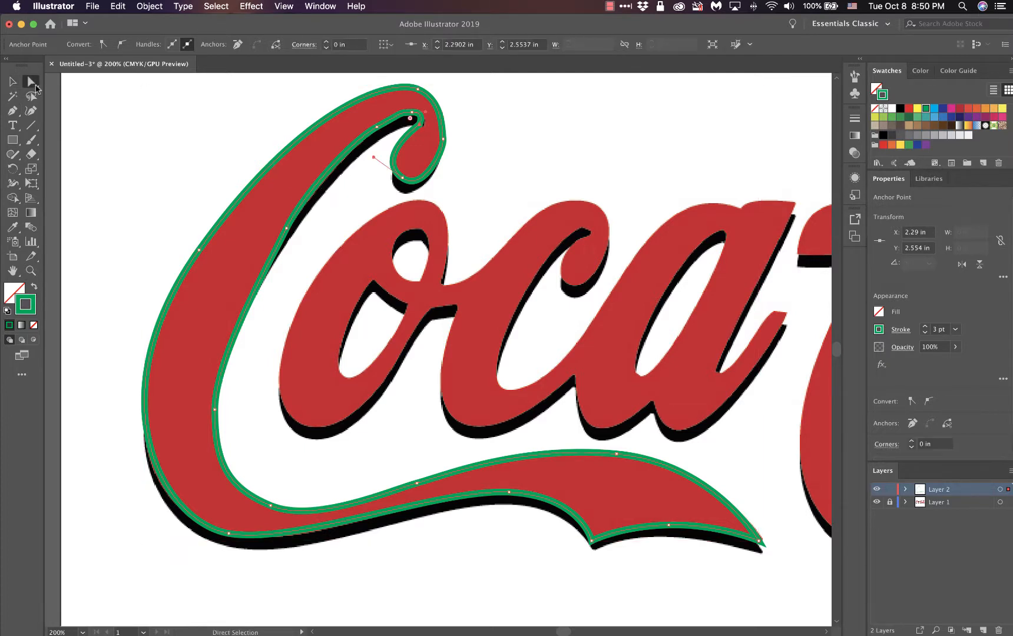
click(286, 228)
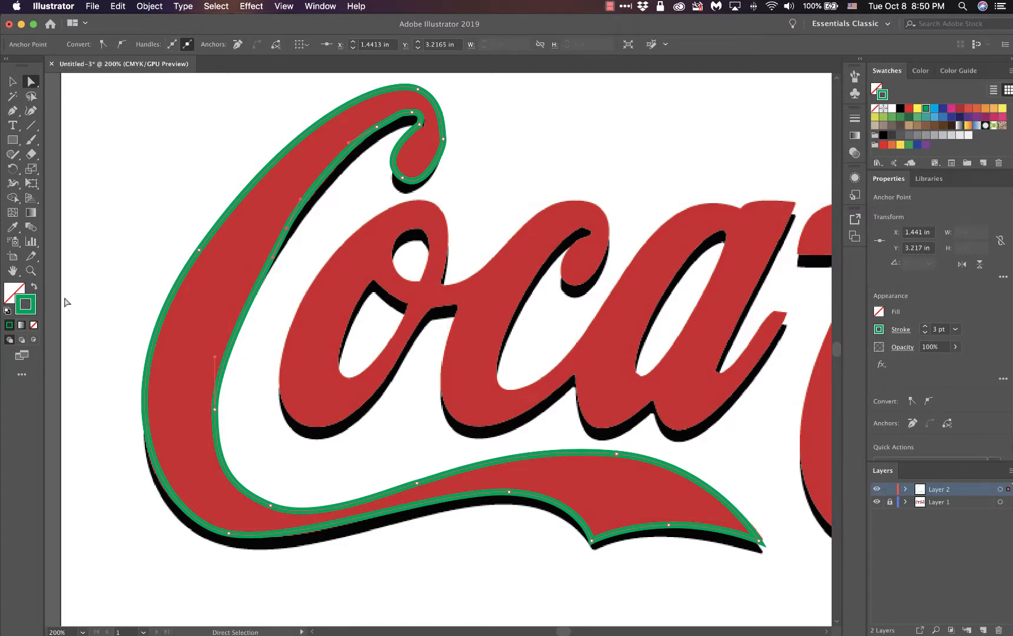
click(34, 287)
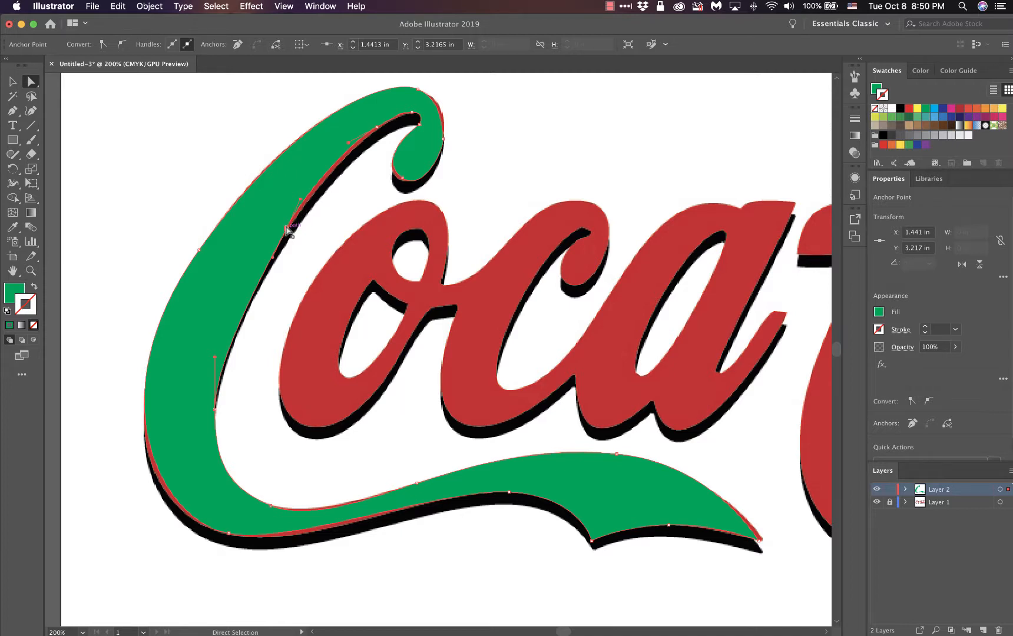
Adjust the anchor and curve handles on the upper inner edge of the green C to follow the template more closely.
drag(288, 227, 309, 201)
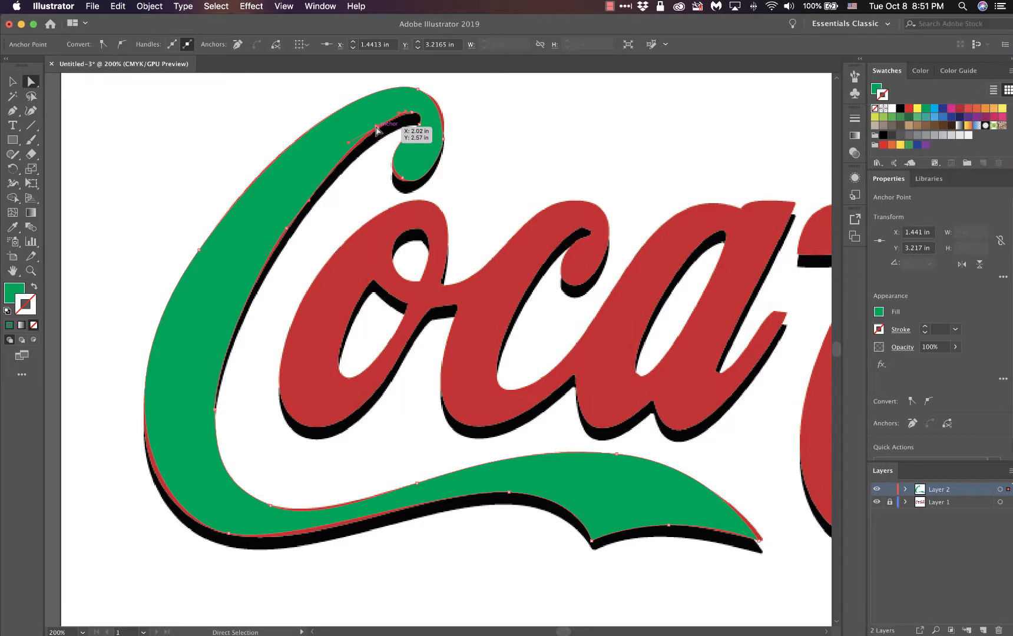
drag(377, 127, 361, 140)
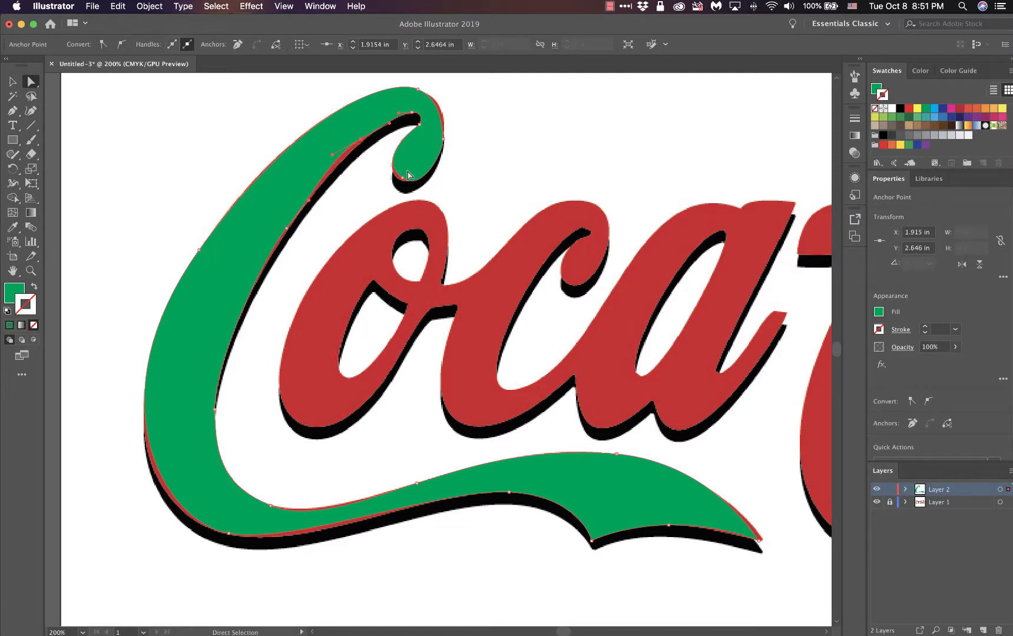
drag(333, 155, 337, 160)
Duplicate the green C with a slight offset and fill the copy with black.
drag(240, 276, 276, 293)
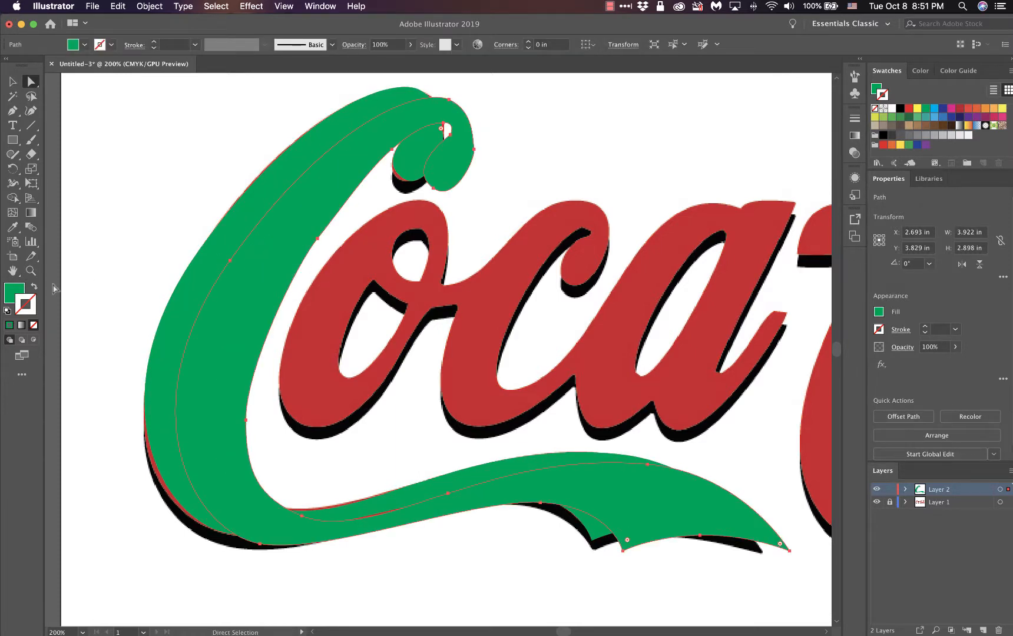
click(18, 290)
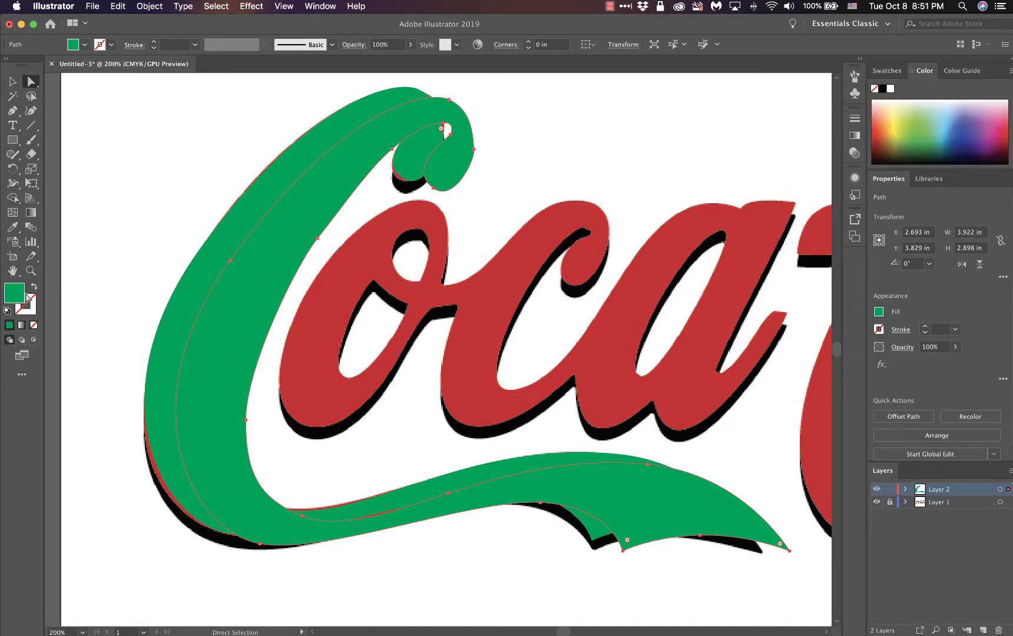
click(84, 45)
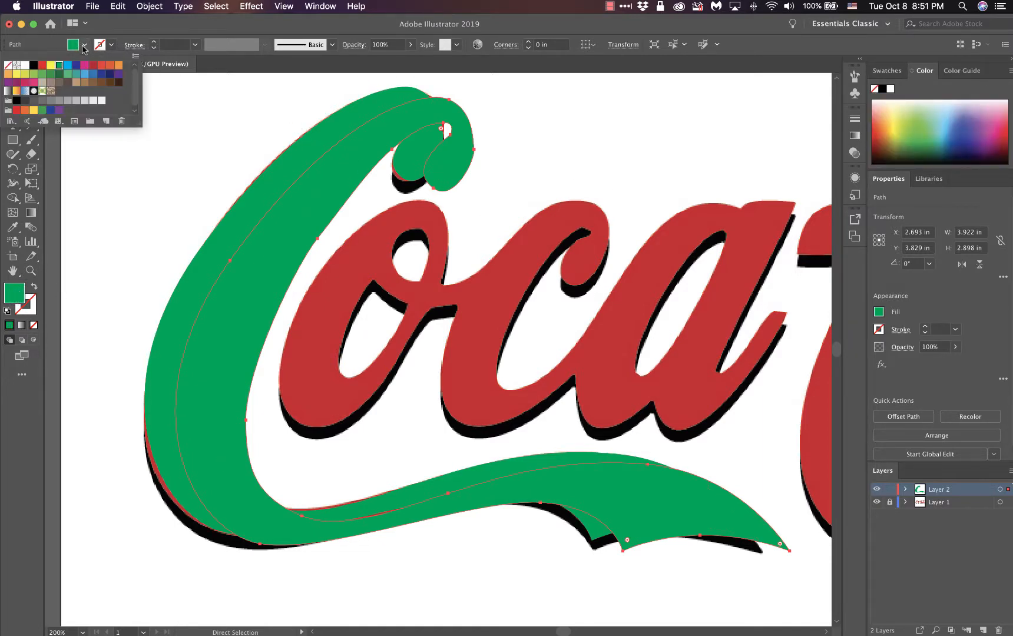
click(33, 65)
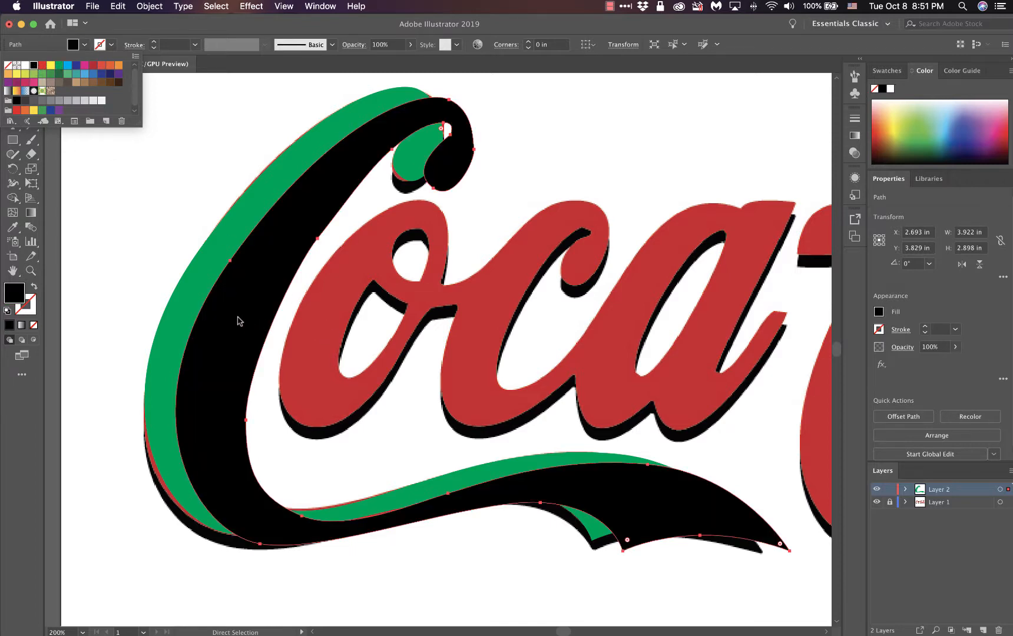
click(244, 334)
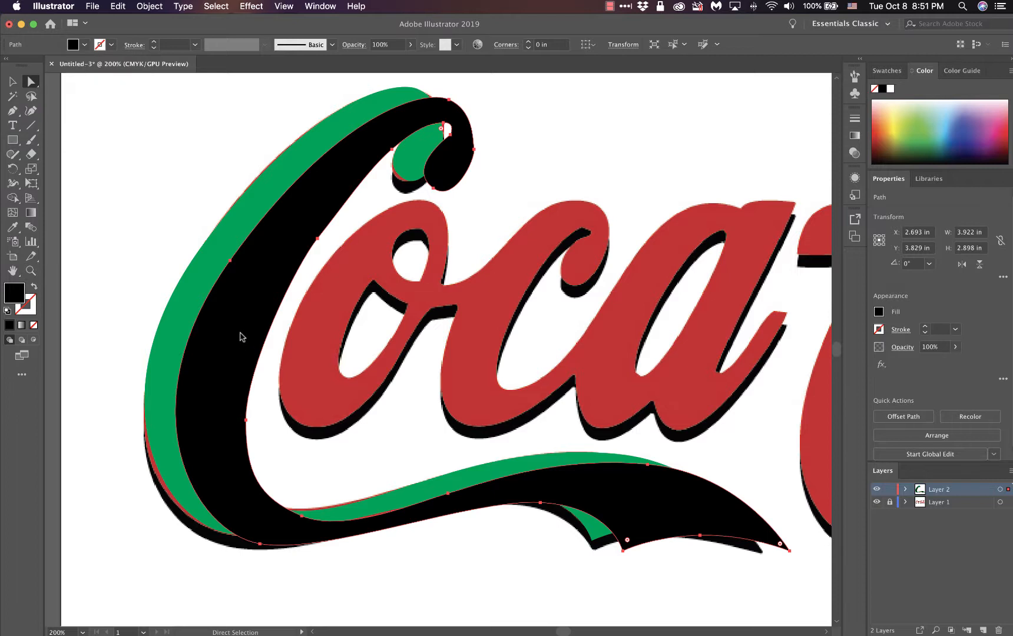
Send the black copy backward behind the green C and offset it slightly down and to the left as a drop shadow.
drag(213, 318, 156, 348)
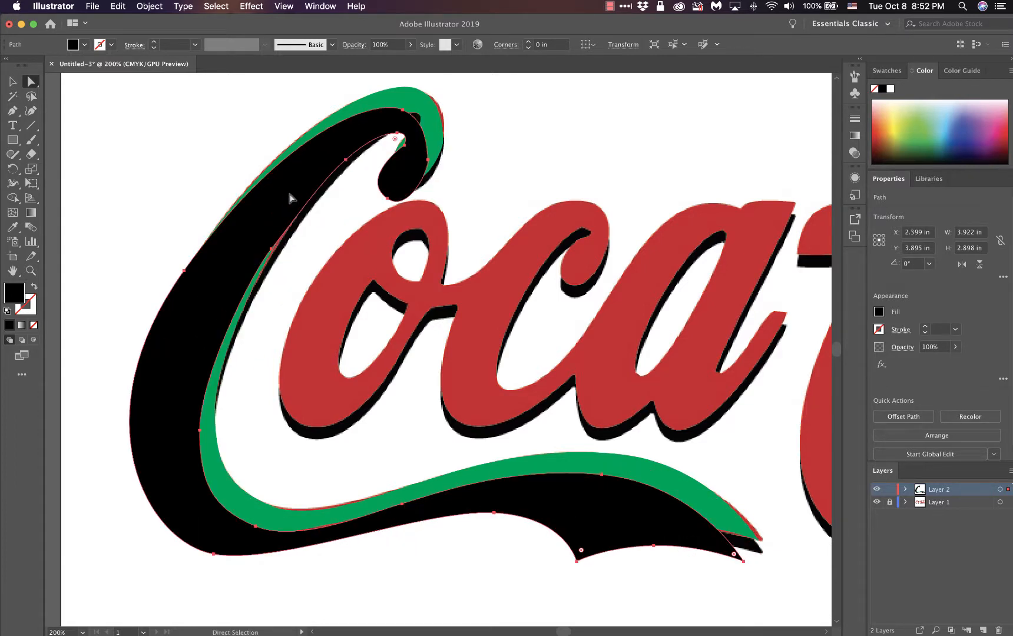
drag(290, 196, 276, 219)
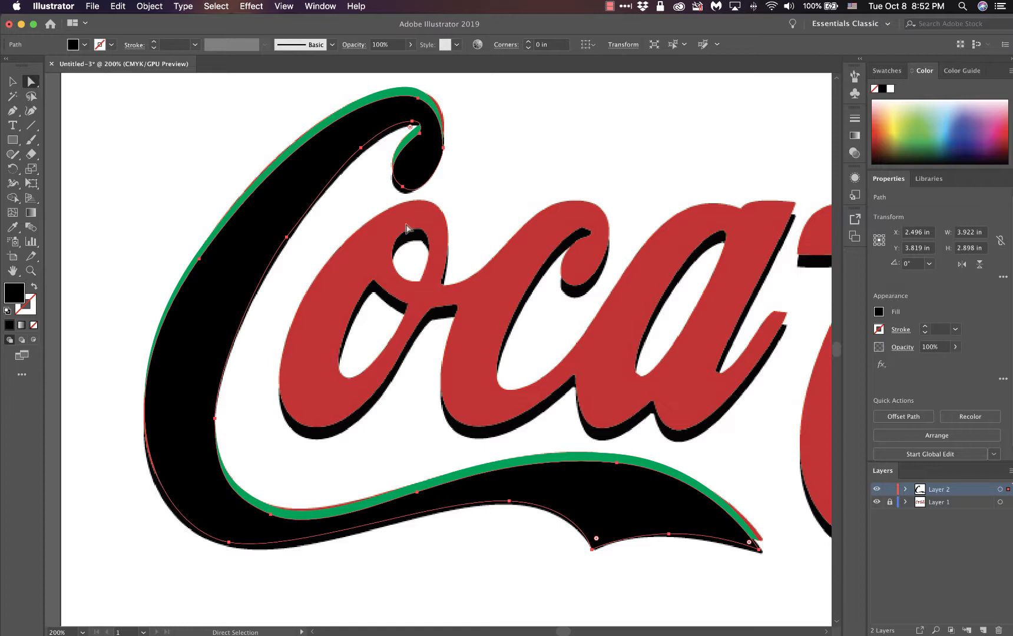
right_click(293, 205)
right_click(292, 203)
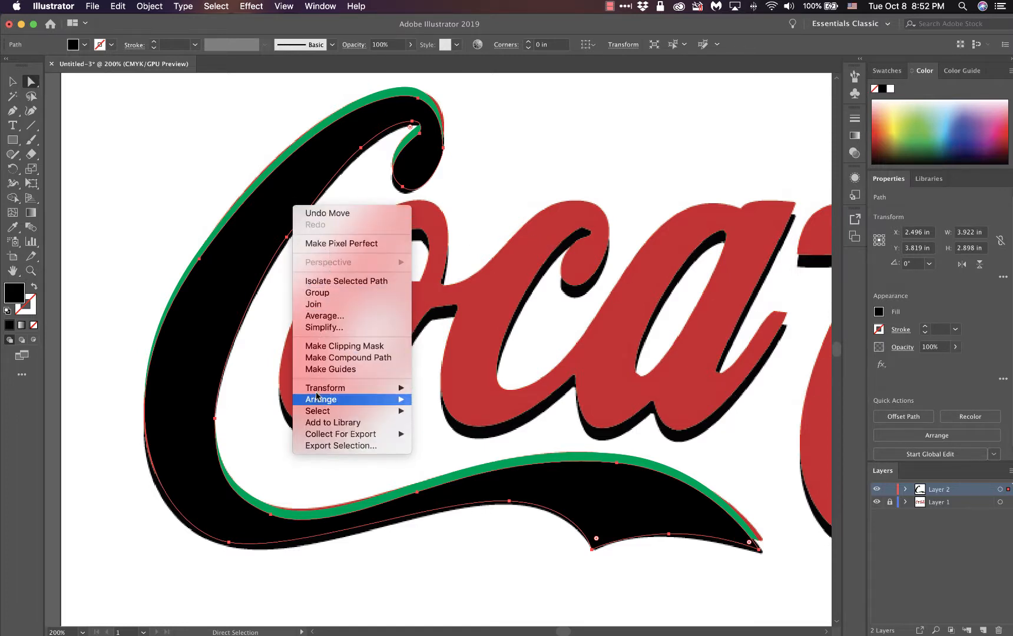
mouse_move(323, 400)
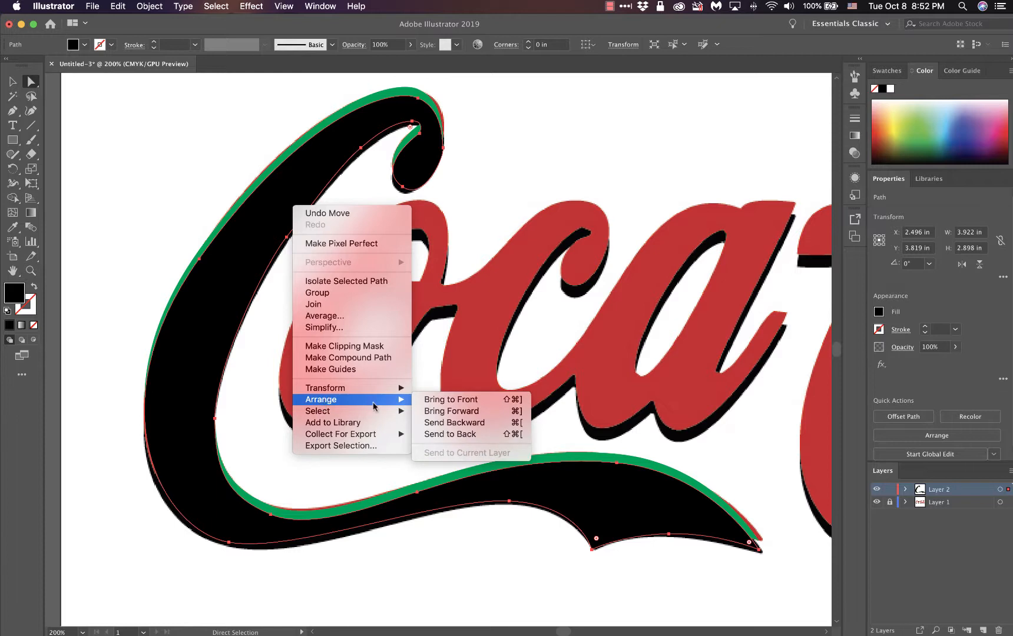
click(432, 423)
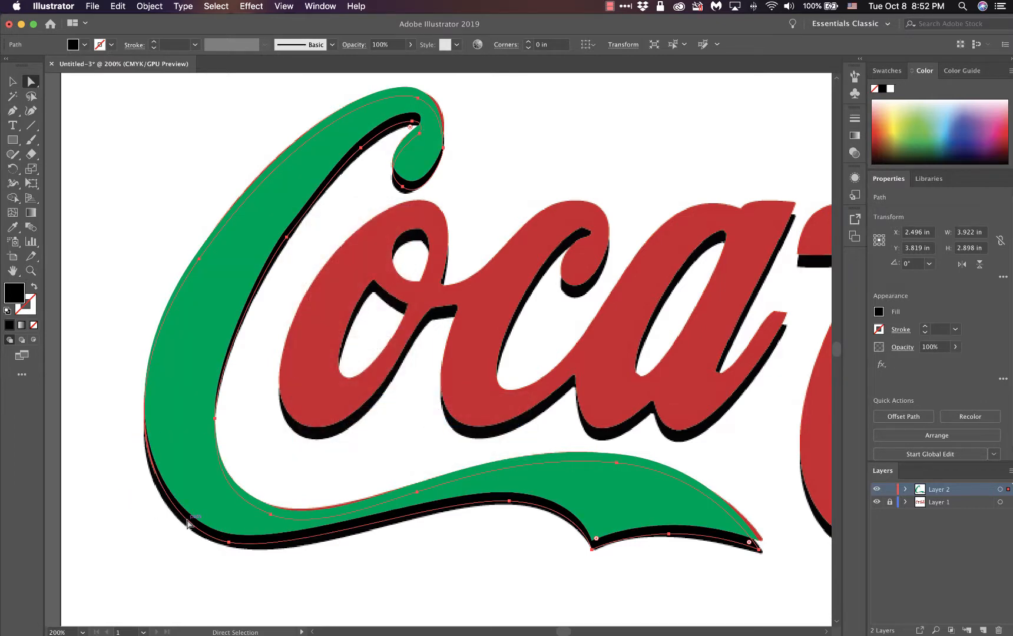
drag(183, 524, 165, 468)
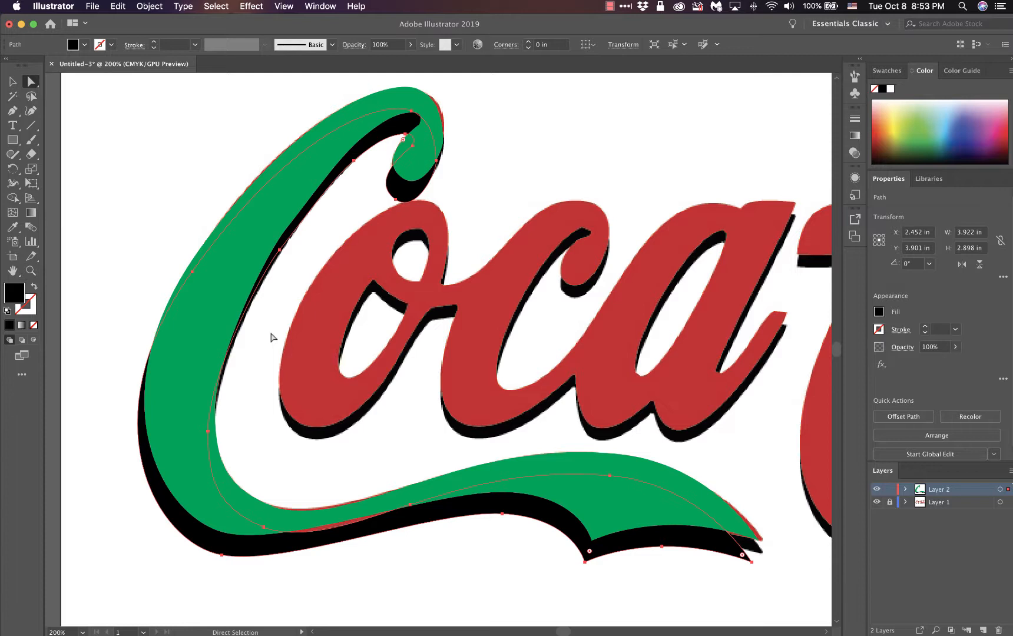
Examine the whole logo at 100% and the Cola lettering at 200%.
key(super+minus)
key(super+minus)
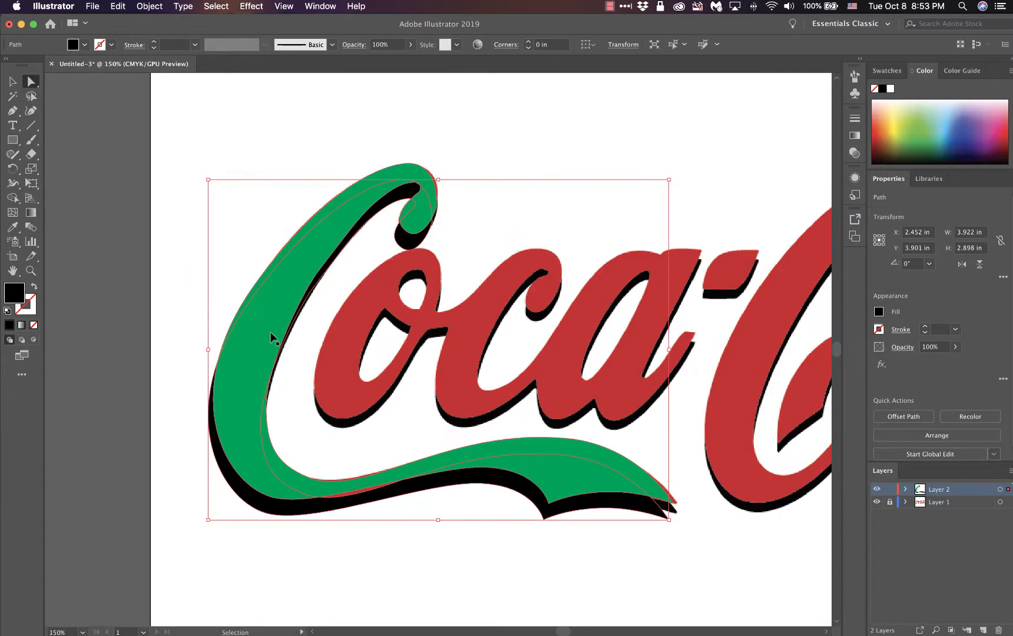
key(space)
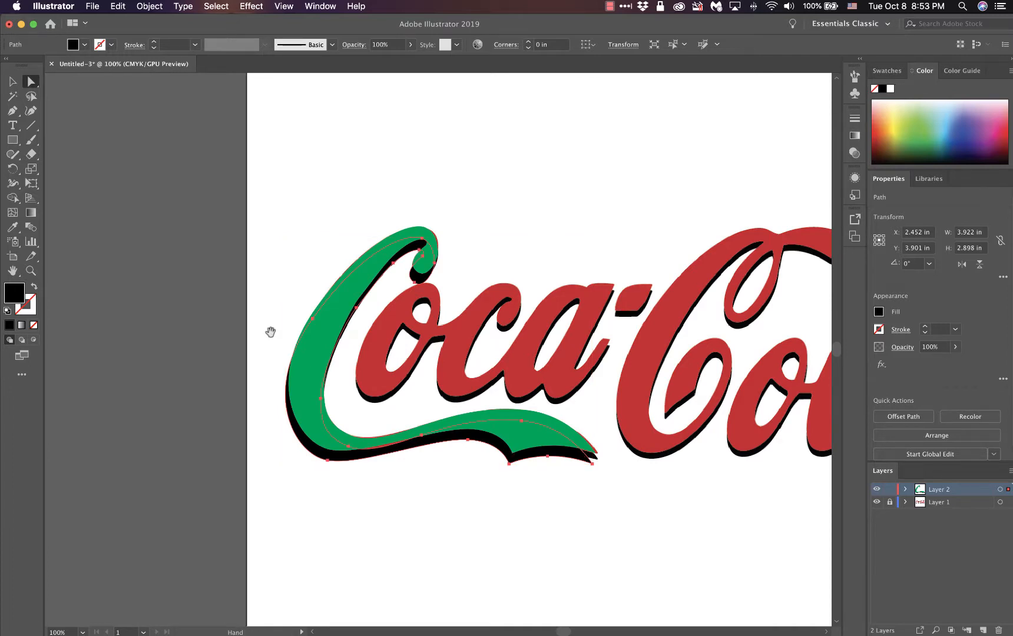
drag(705, 203, 453, 165)
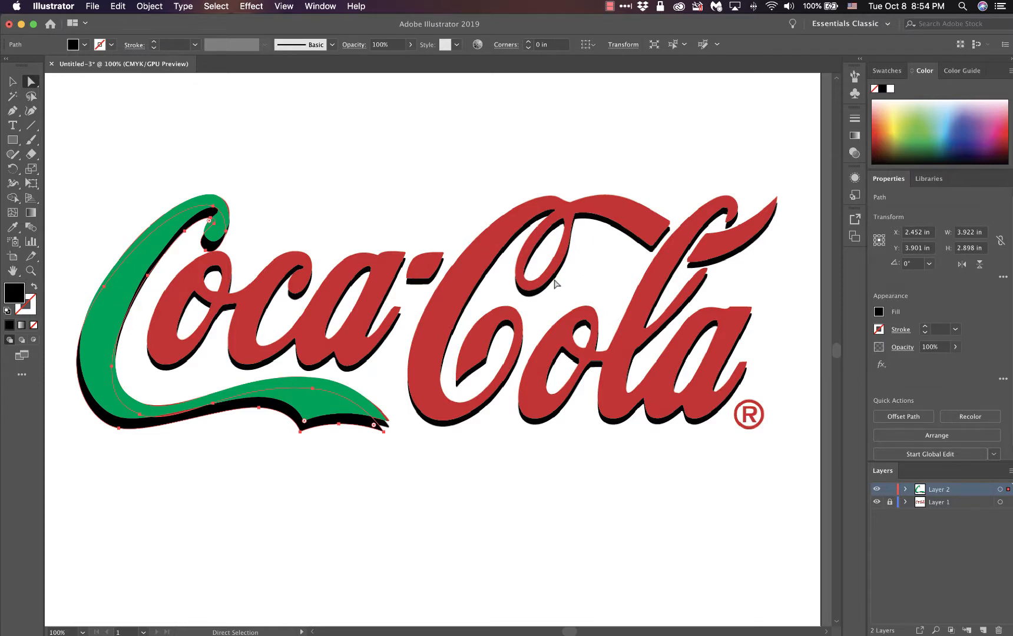
key(super+equal)
key(super+equal)
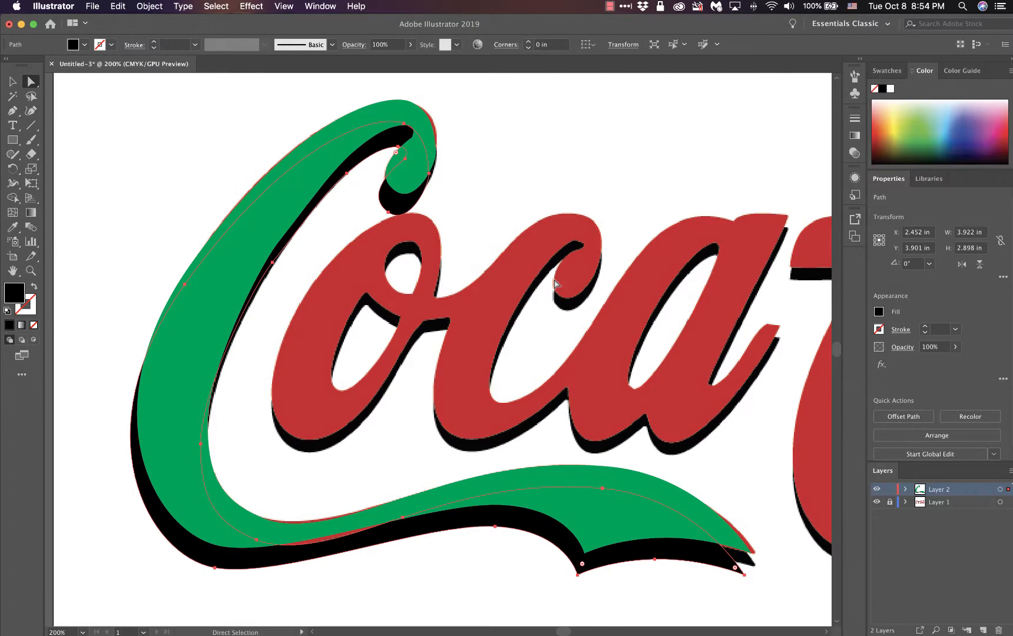
drag(701, 174, 105, 190)
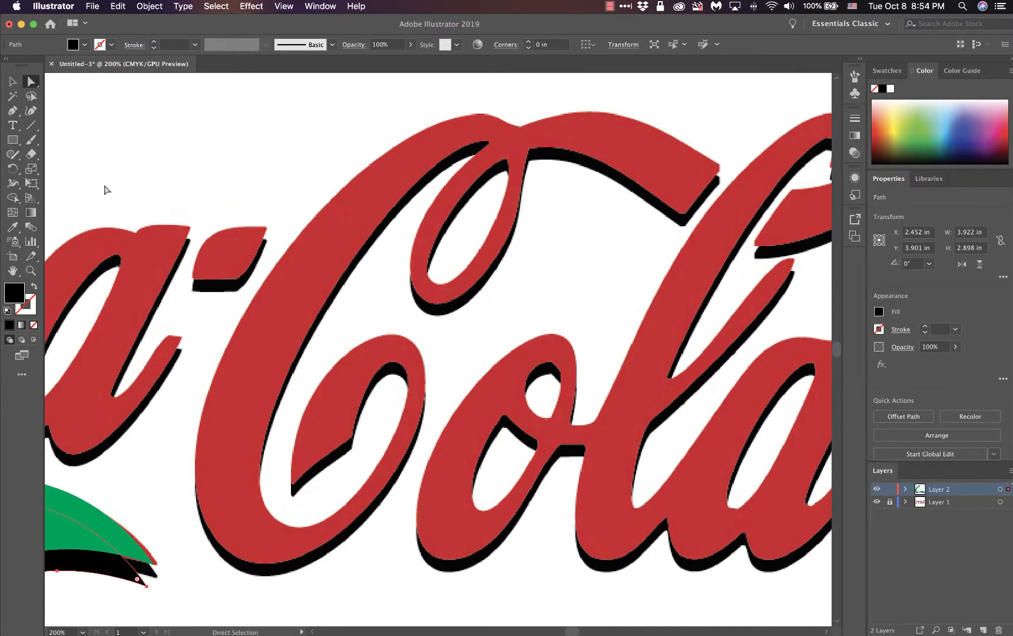
click(32, 306)
click(35, 286)
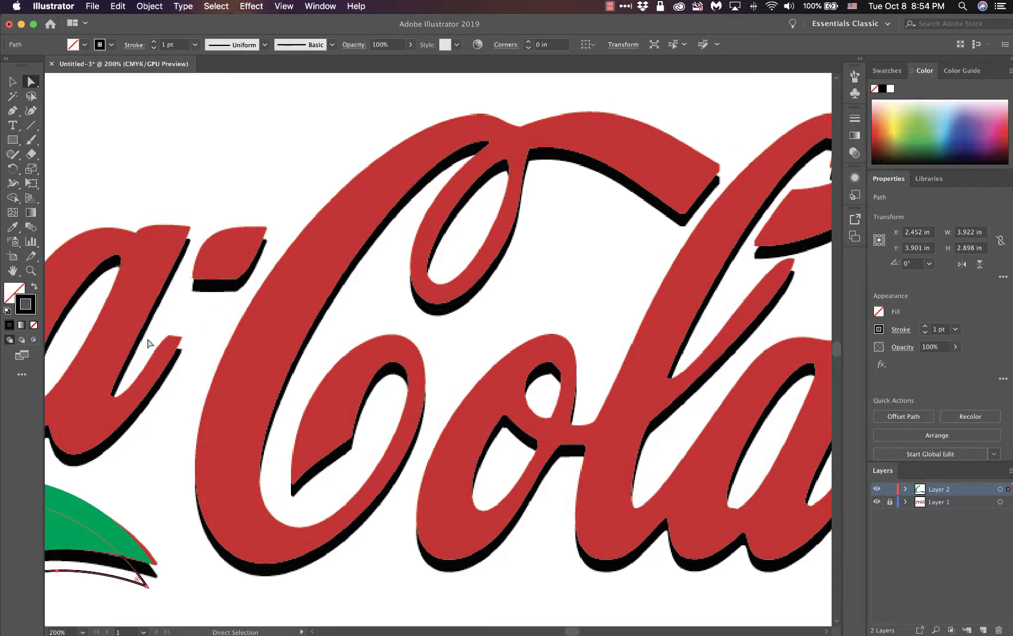
click(34, 287)
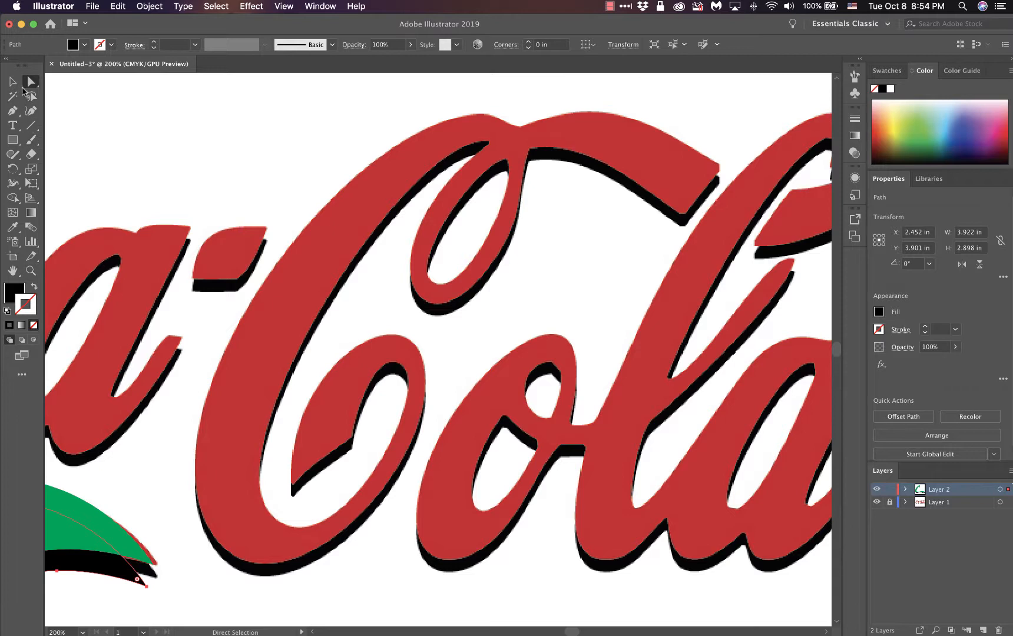
Deselect the black shadow shape and add a new layer above the existing two.
click(13, 81)
click(238, 136)
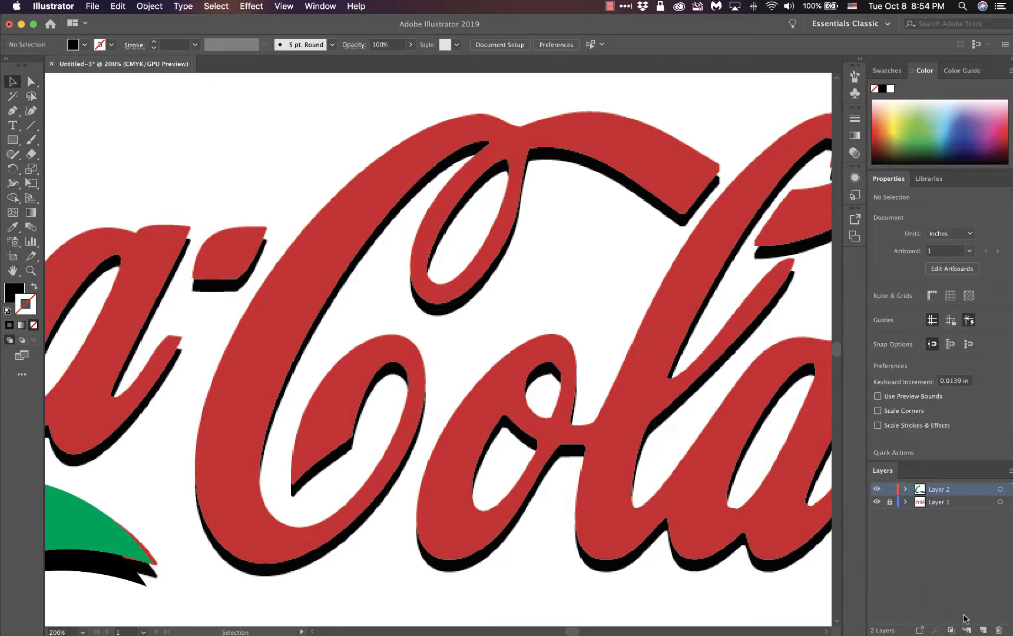
click(983, 630)
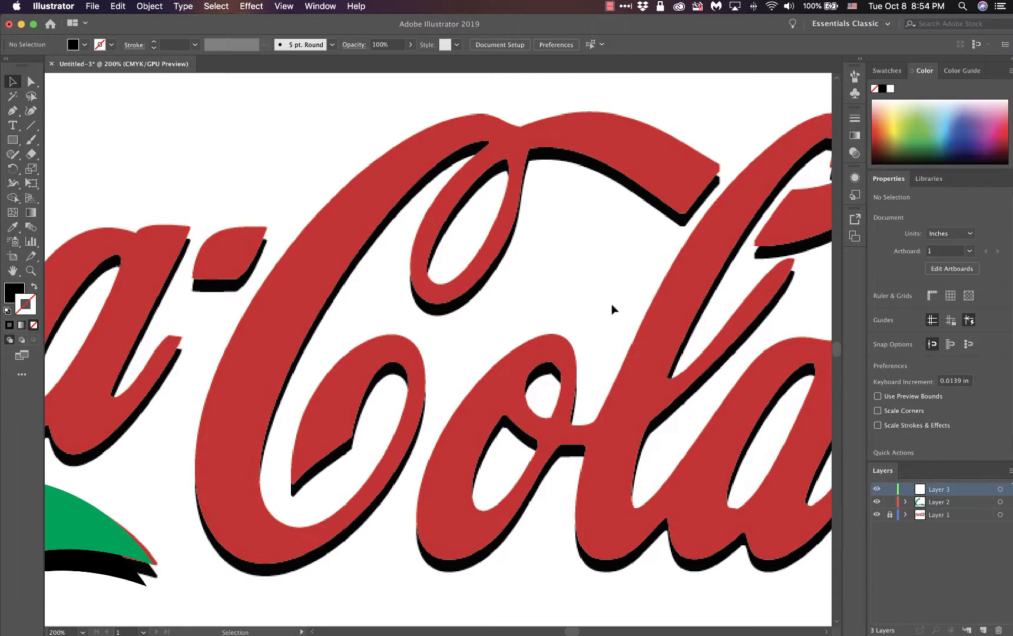
Set the drawing colours for the next letter to no fill and a green stroke.
click(19, 290)
click(34, 305)
click(34, 287)
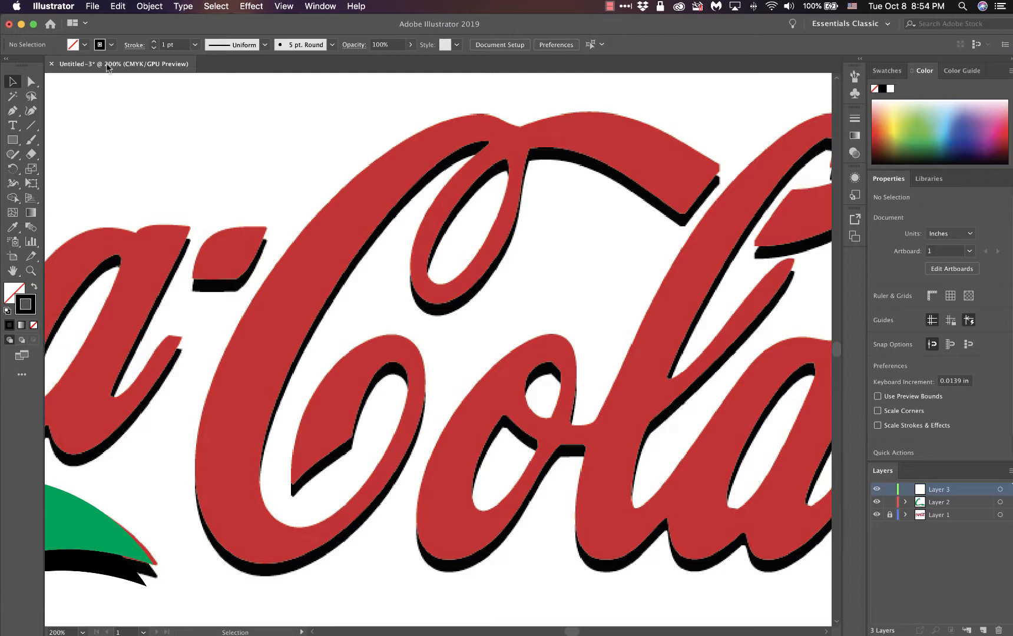
click(111, 44)
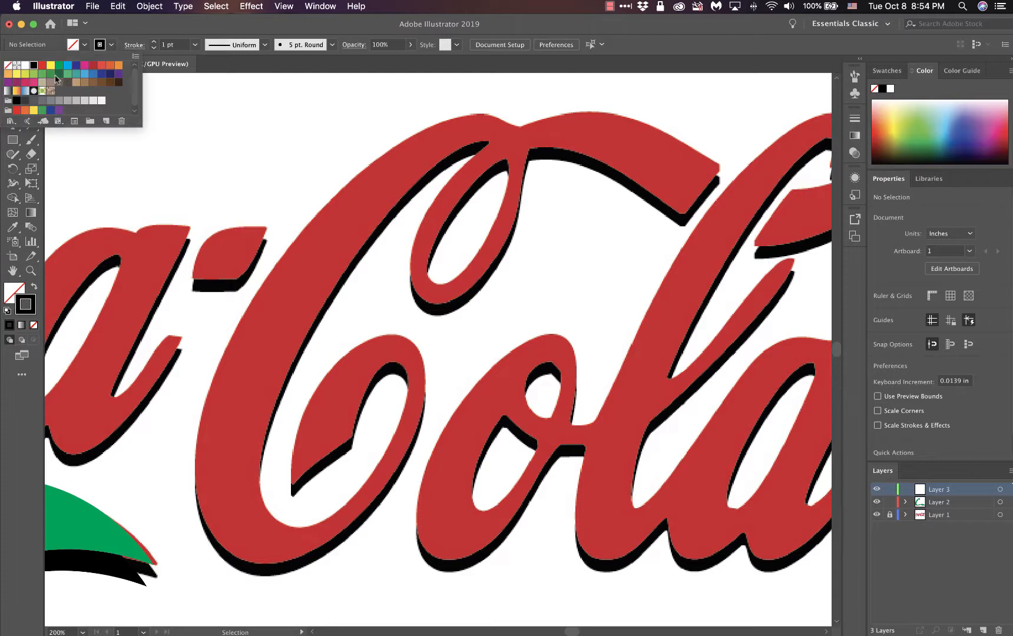
click(51, 74)
click(348, 439)
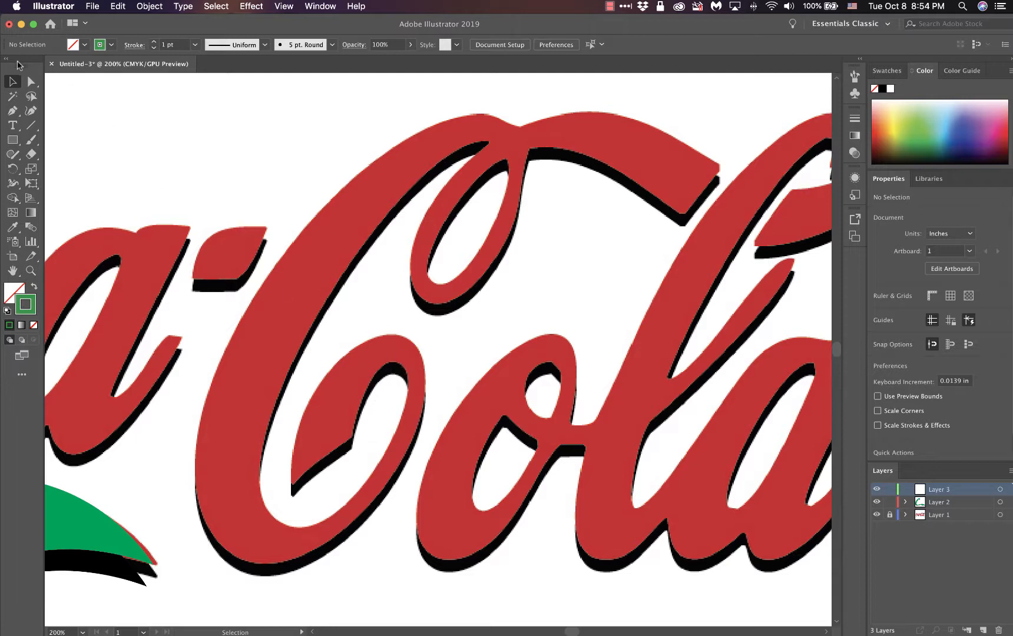
Trace the inner edge of the Cola C with the Pen tool, from the lower hook's corner around the bottom of the bowl.
click(13, 111)
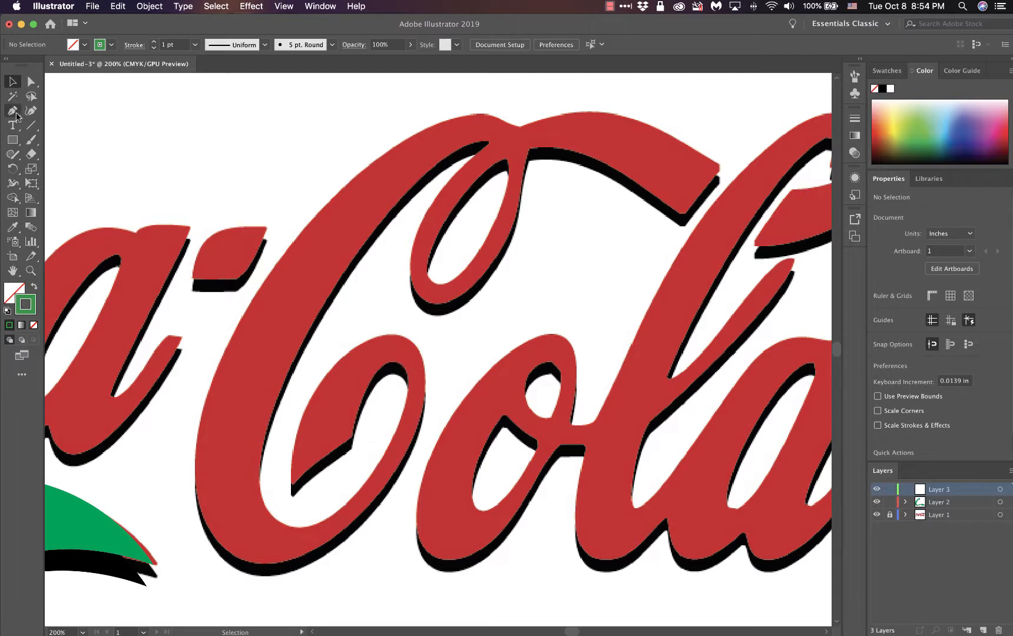
click(351, 438)
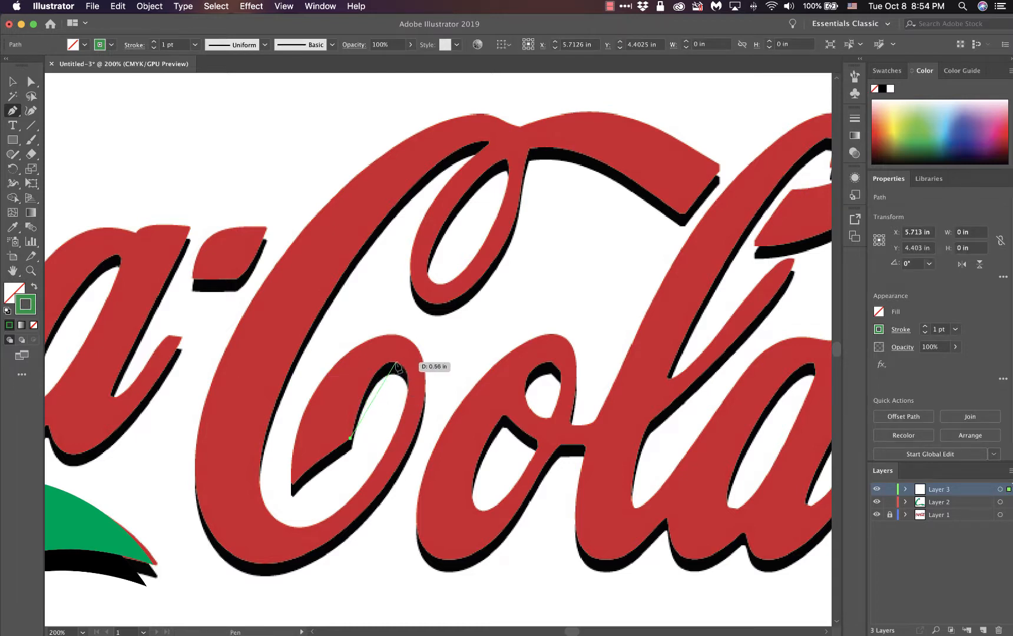
drag(393, 362, 421, 370)
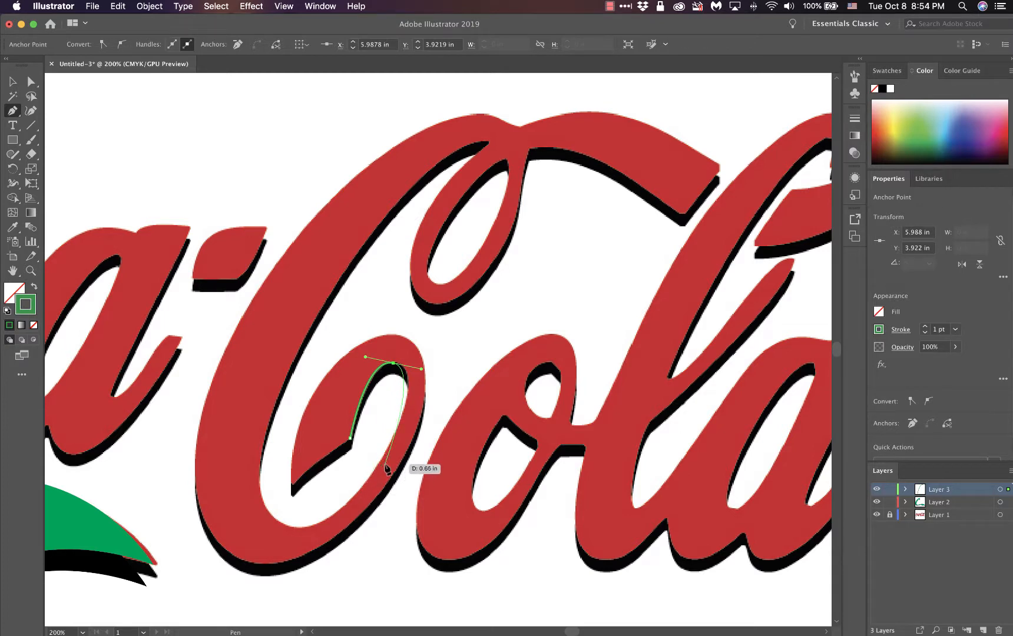
drag(318, 521, 260, 532)
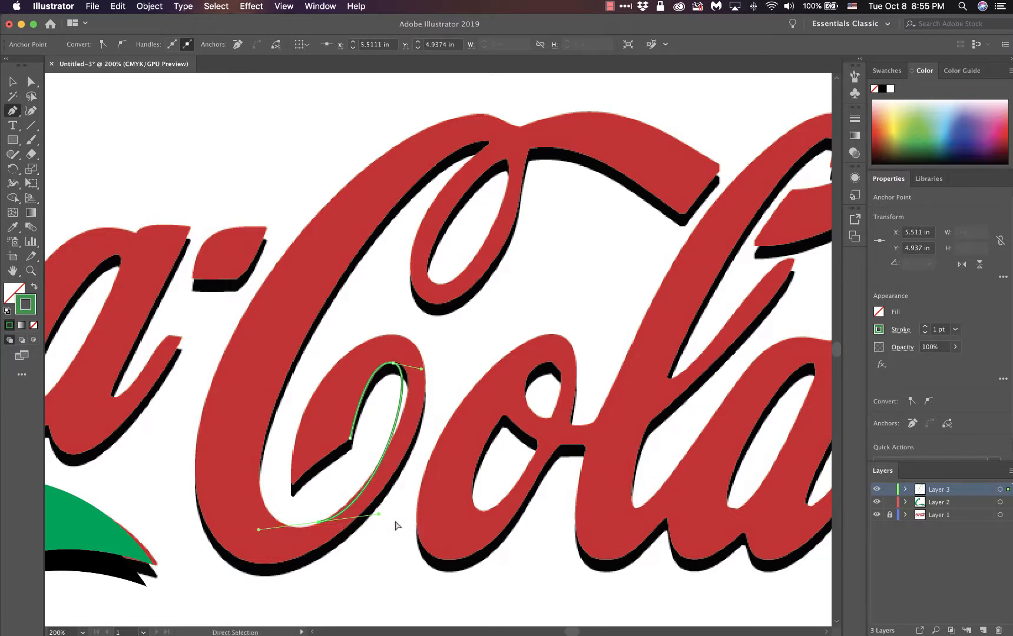
key(super+z)
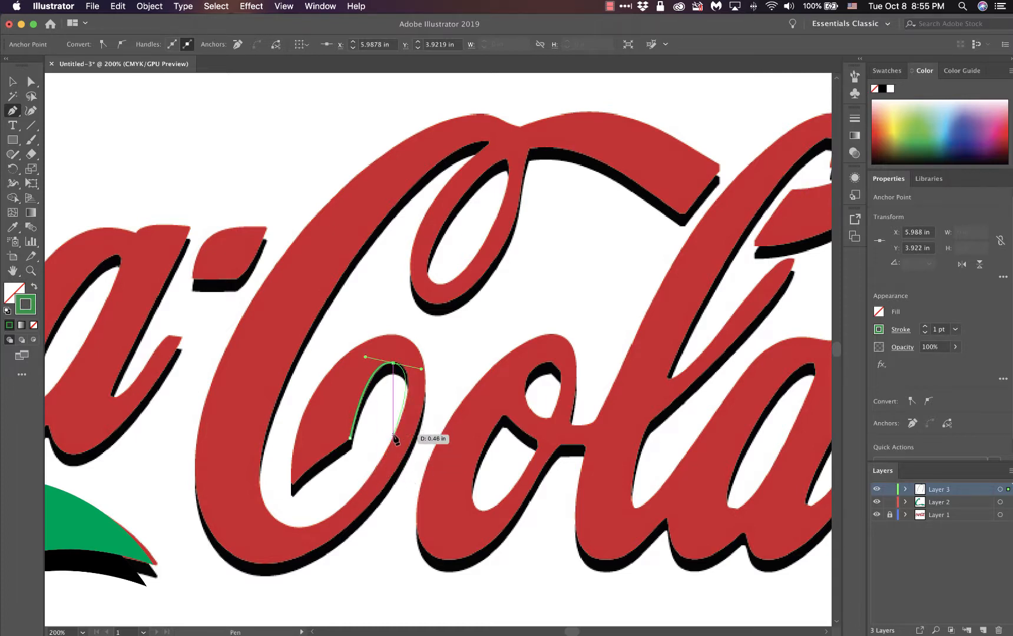
drag(394, 437, 385, 450)
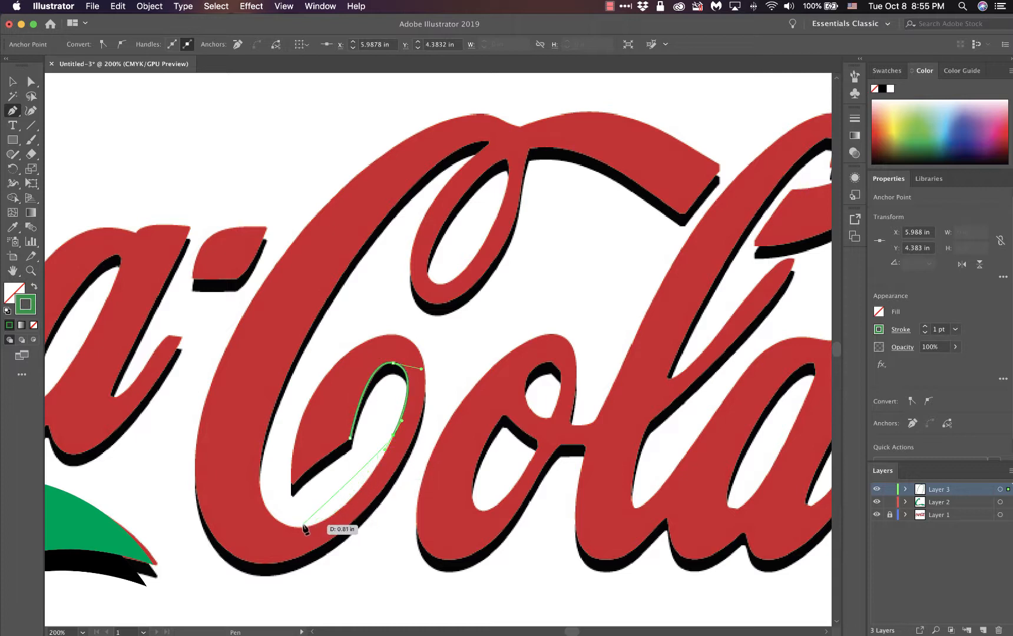
drag(302, 528, 258, 527)
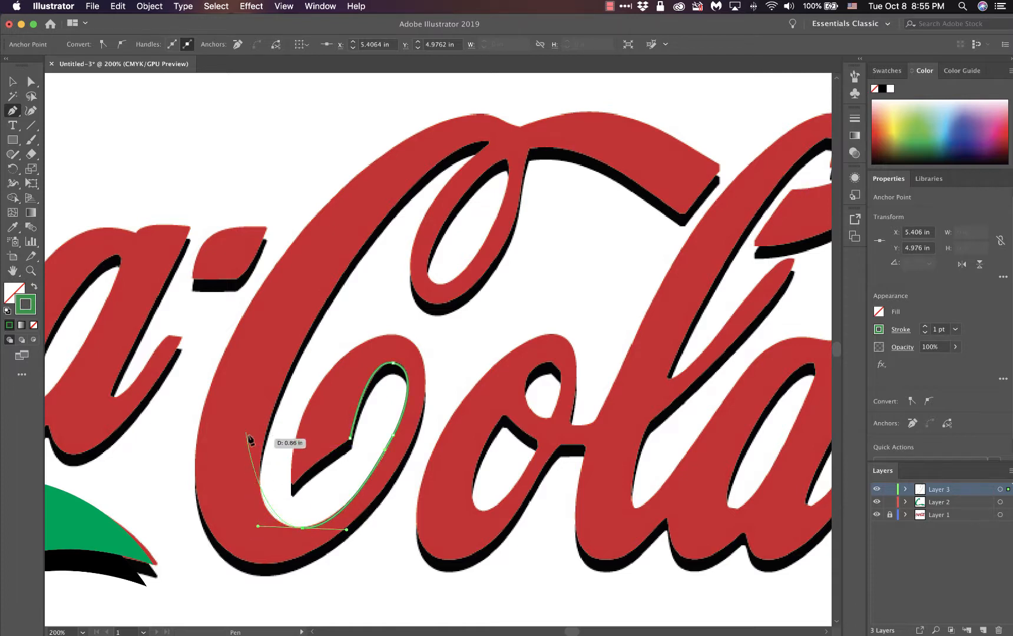
mouse_move(258, 477)
mouse_down()
mouse_move(263, 452)
mouse_move(254, 459)
mouse_up()
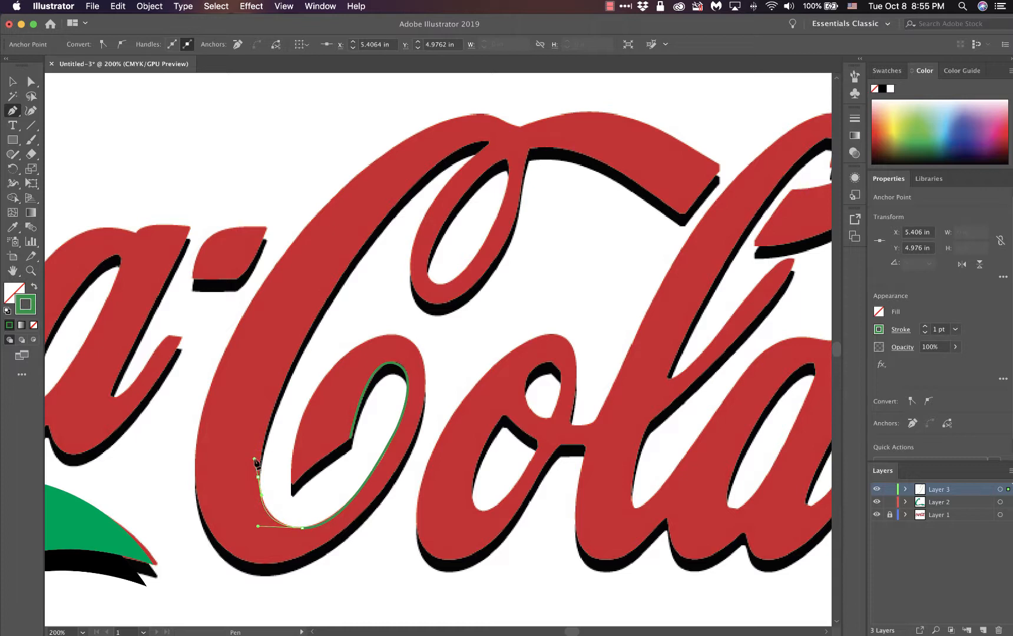
Continue the path up the inner edge of the C's stem to the point where it meets the upper loop.
click(336, 289)
drag(336, 288, 350, 269)
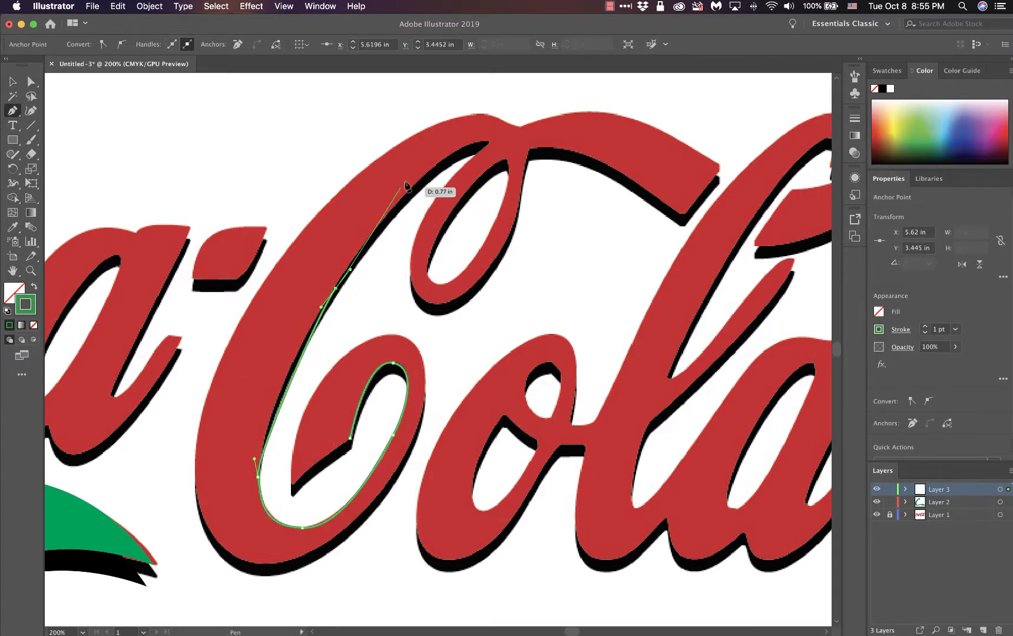
click(451, 147)
drag(451, 148, 478, 134)
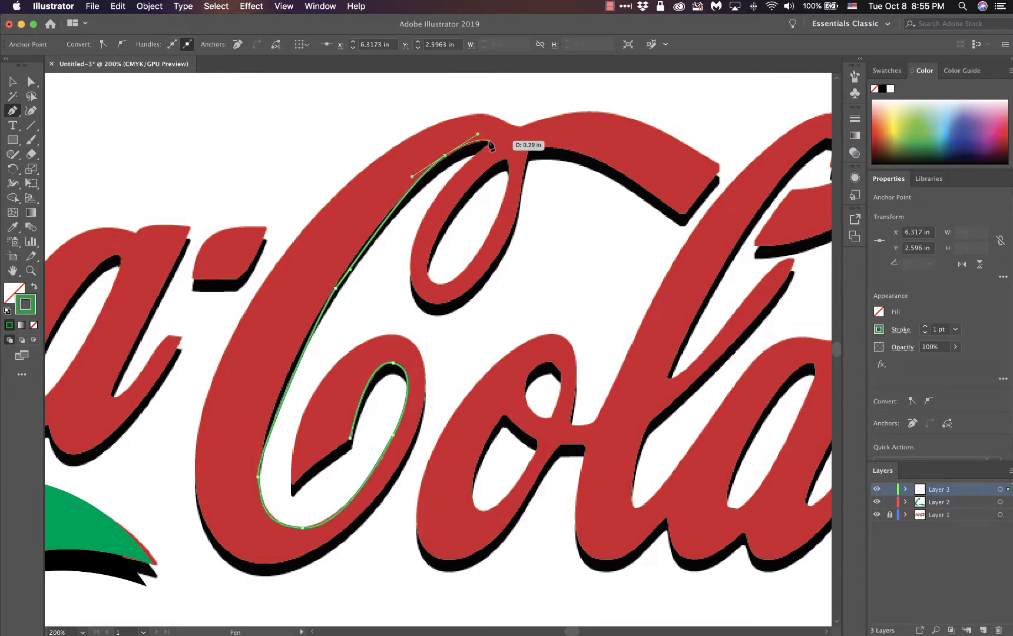
click(488, 141)
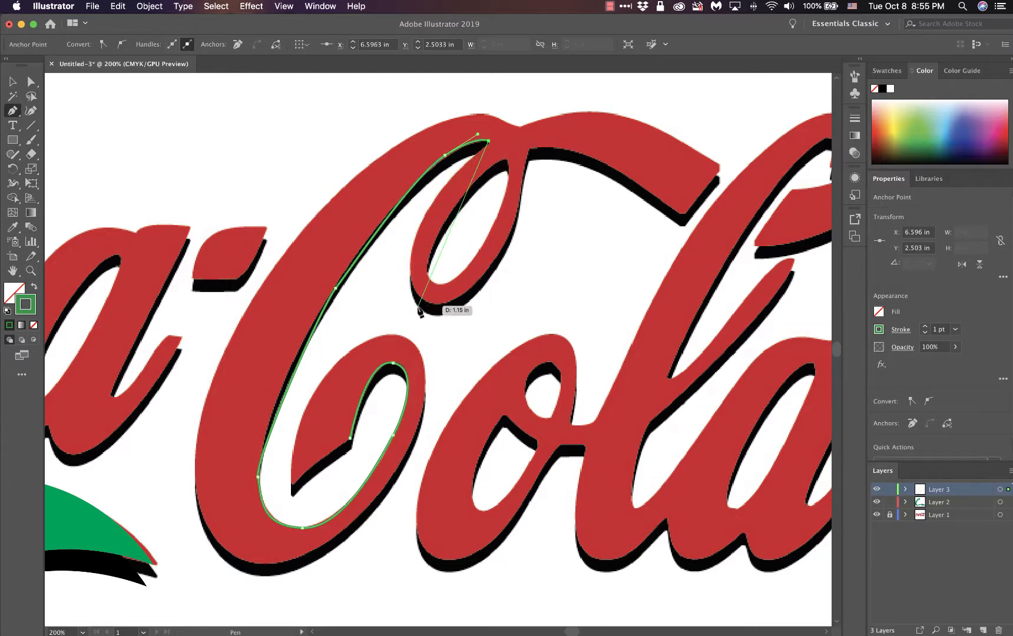
Curve the path around the bottom of the C's upper loop and adjust its handles to fit the template.
drag(429, 301, 513, 330)
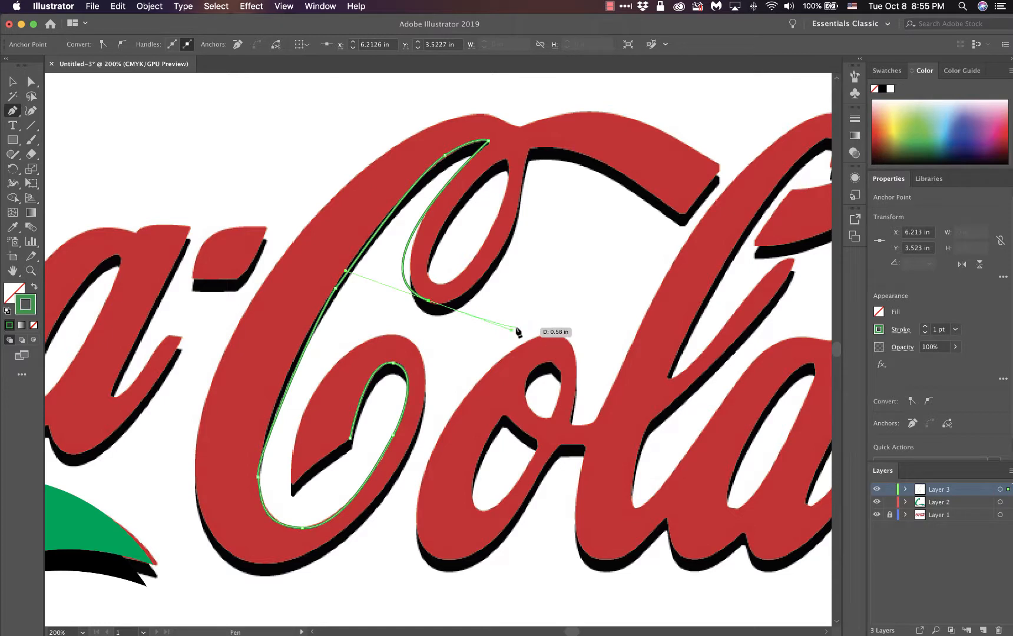
key(super)
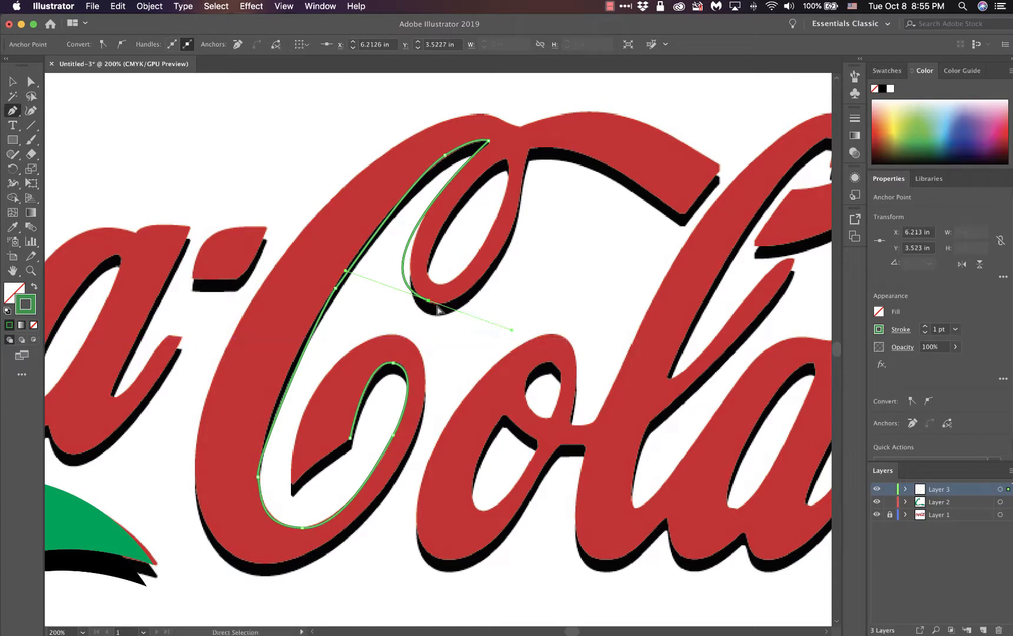
drag(345, 271, 360, 275)
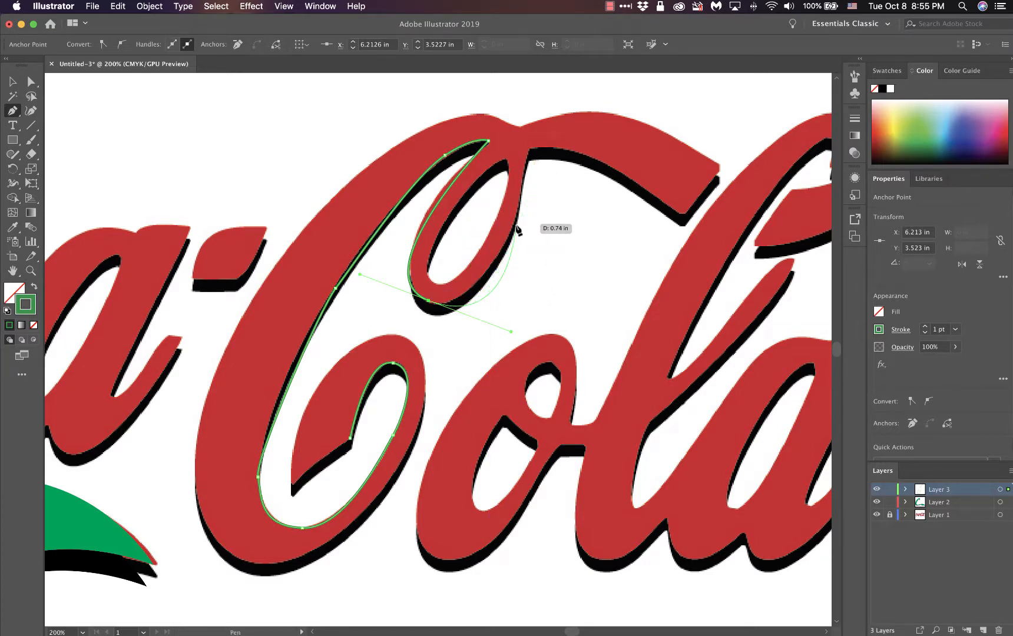
key(super)
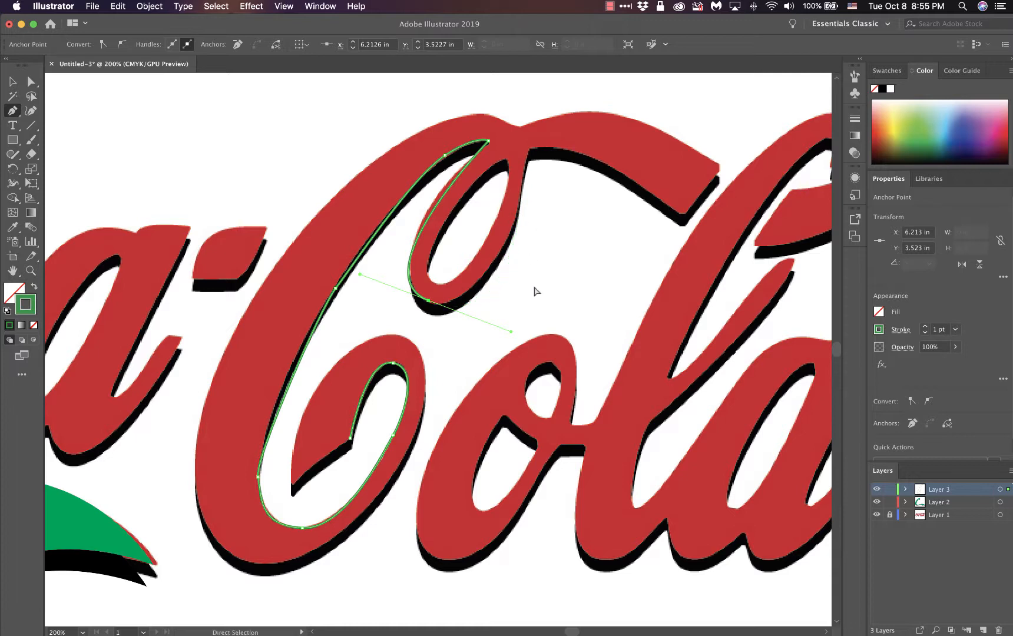
drag(510, 329, 490, 321)
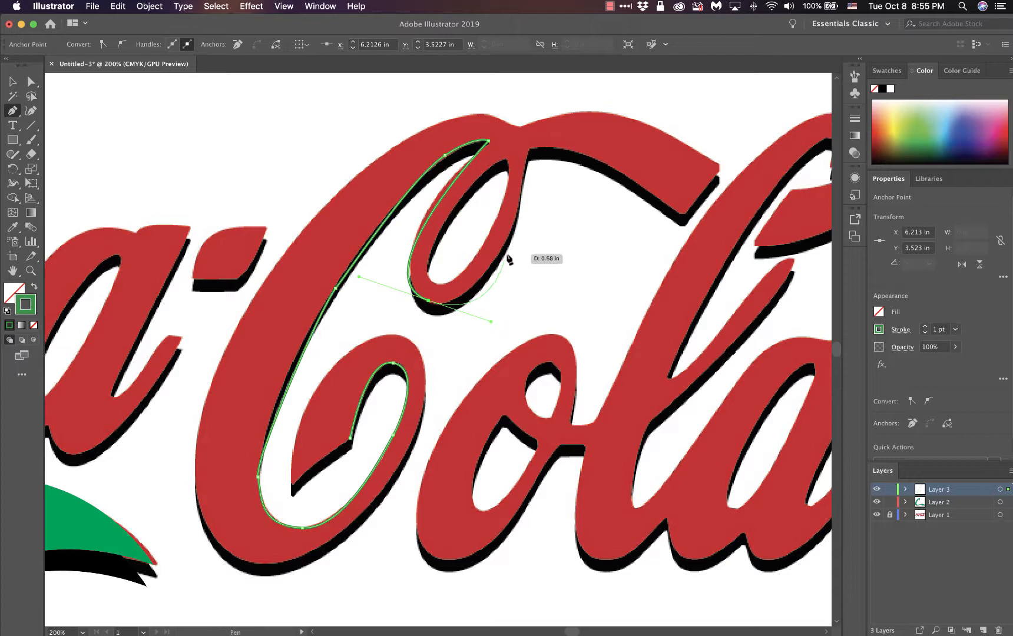
Continue the path up the loop's right side, along the underside of the C's top arm and across its squared end.
drag(517, 208, 520, 189)
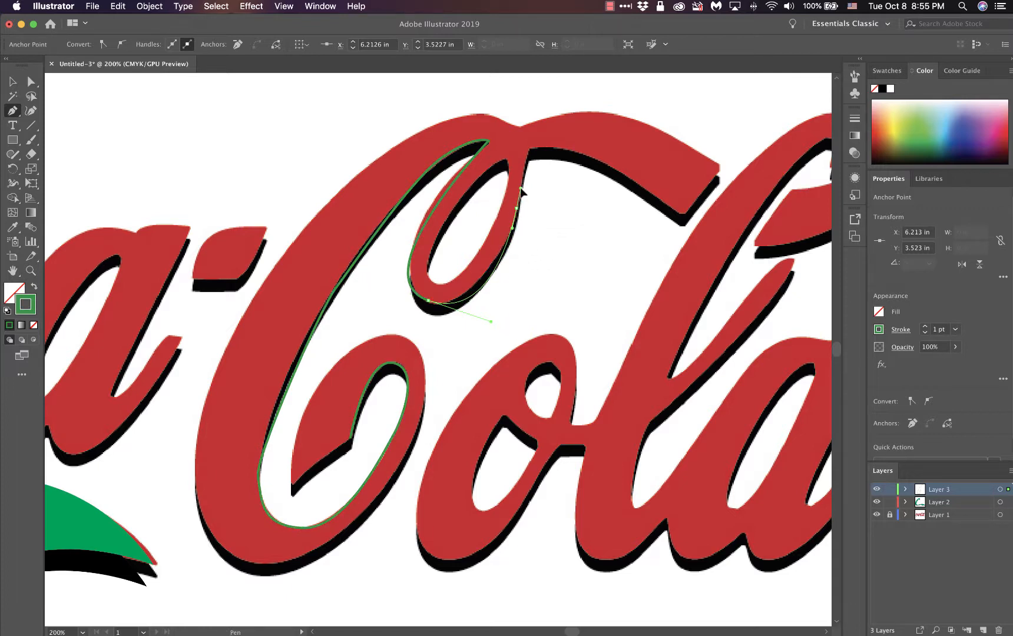
click(528, 146)
drag(606, 165, 643, 192)
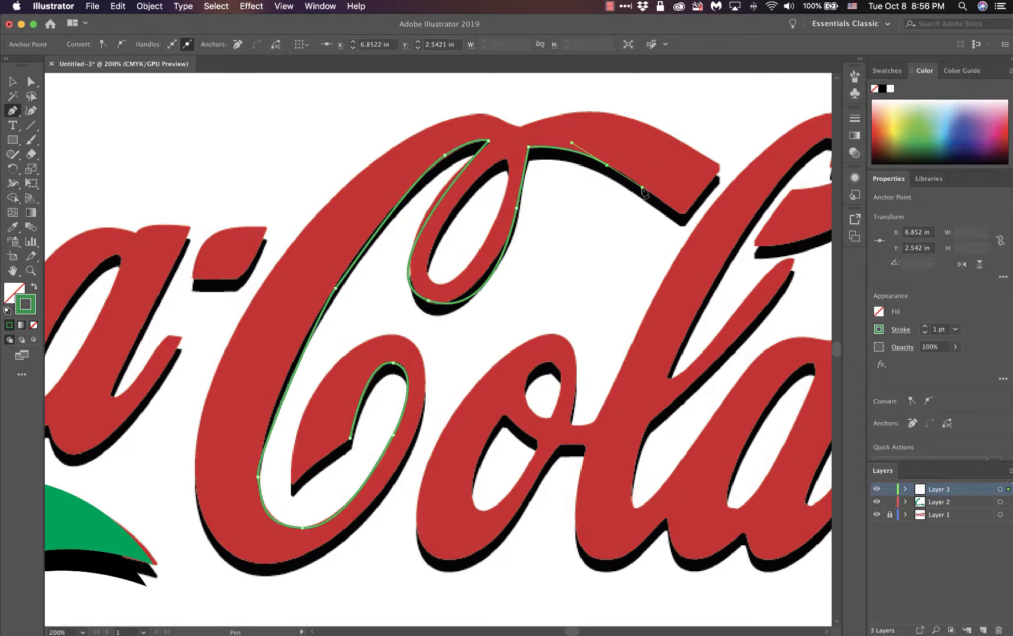
click(683, 216)
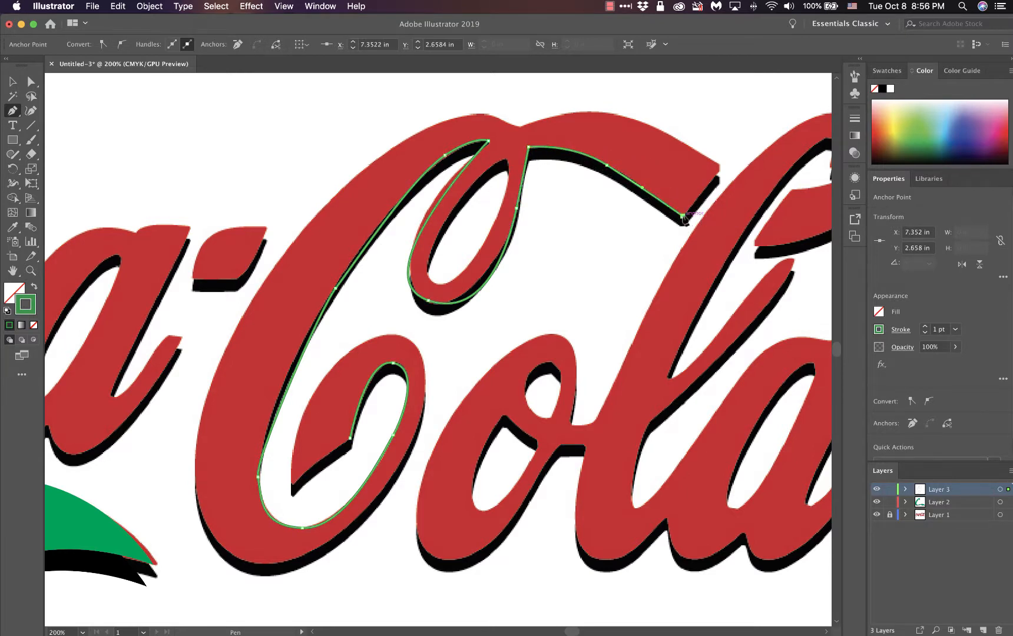
click(719, 167)
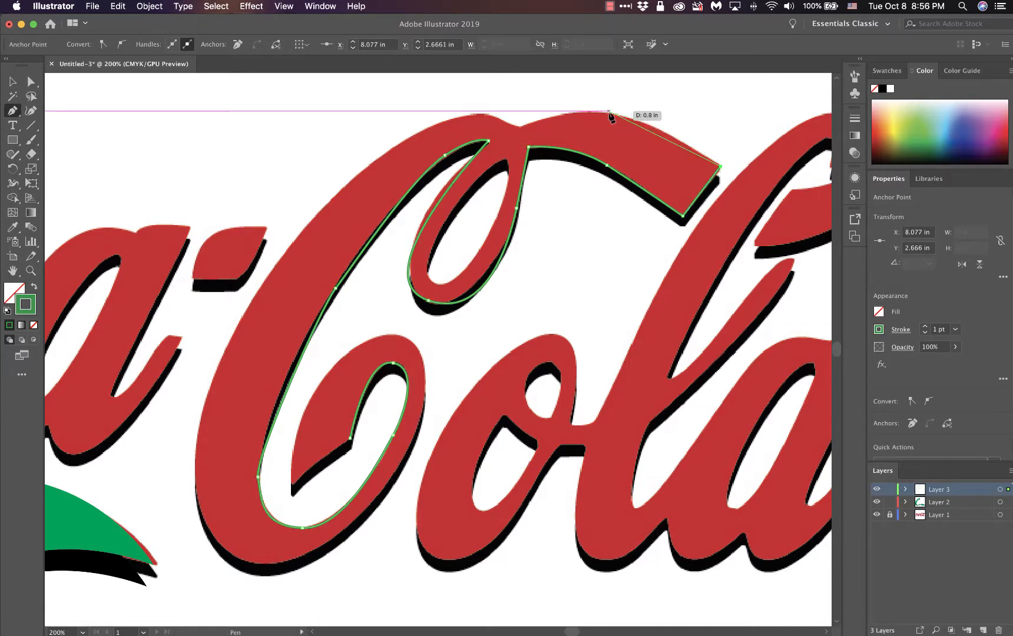
Trace the top edge of the C's arm and its outer left edge down around the bottom of the bowl.
drag(607, 111, 446, 110)
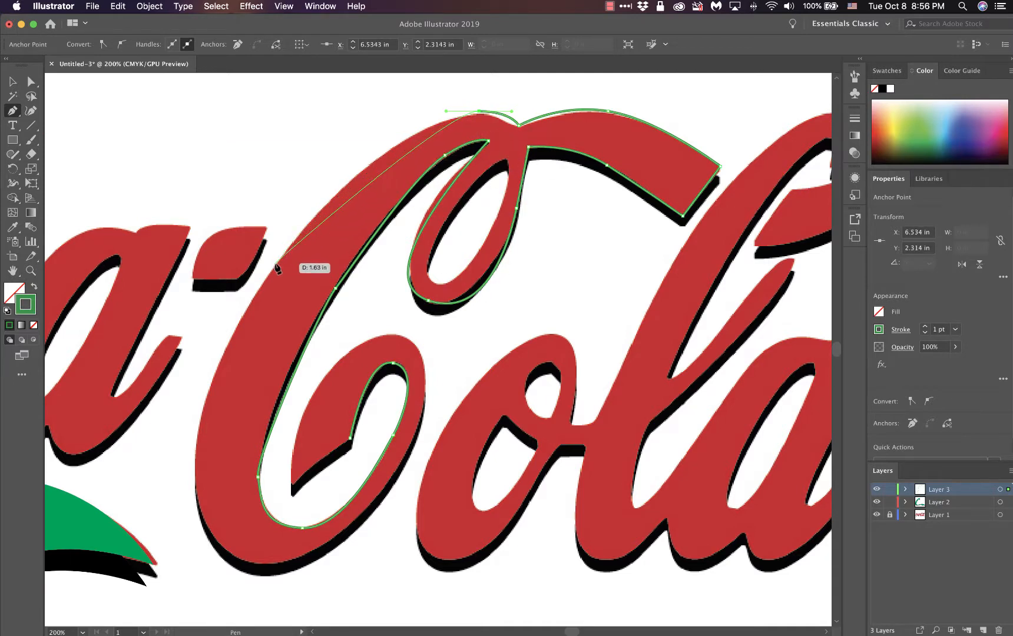
drag(272, 266, 232, 325)
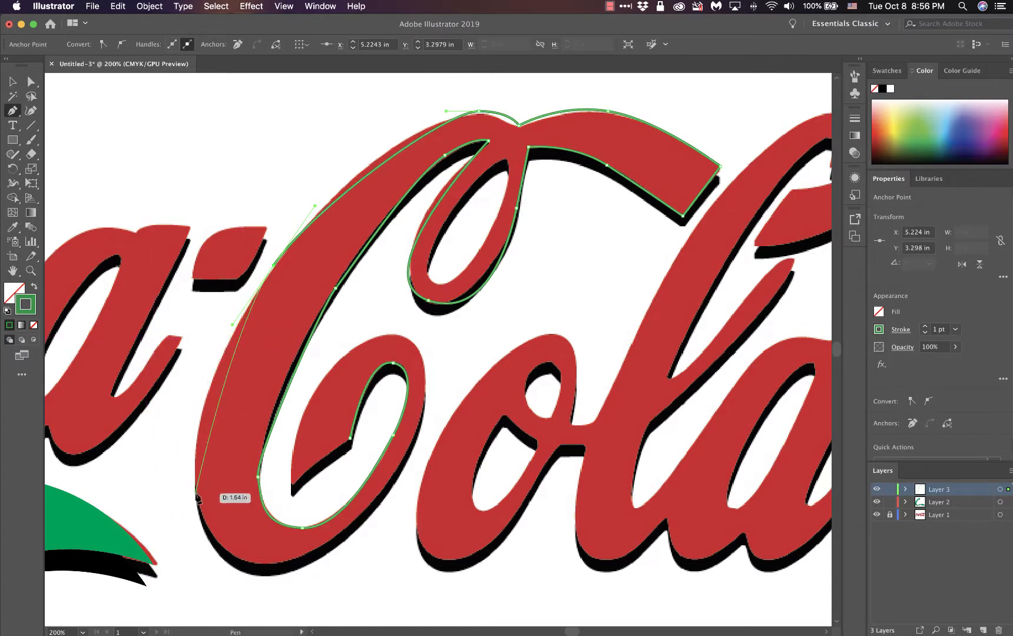
drag(196, 492, 302, 564)
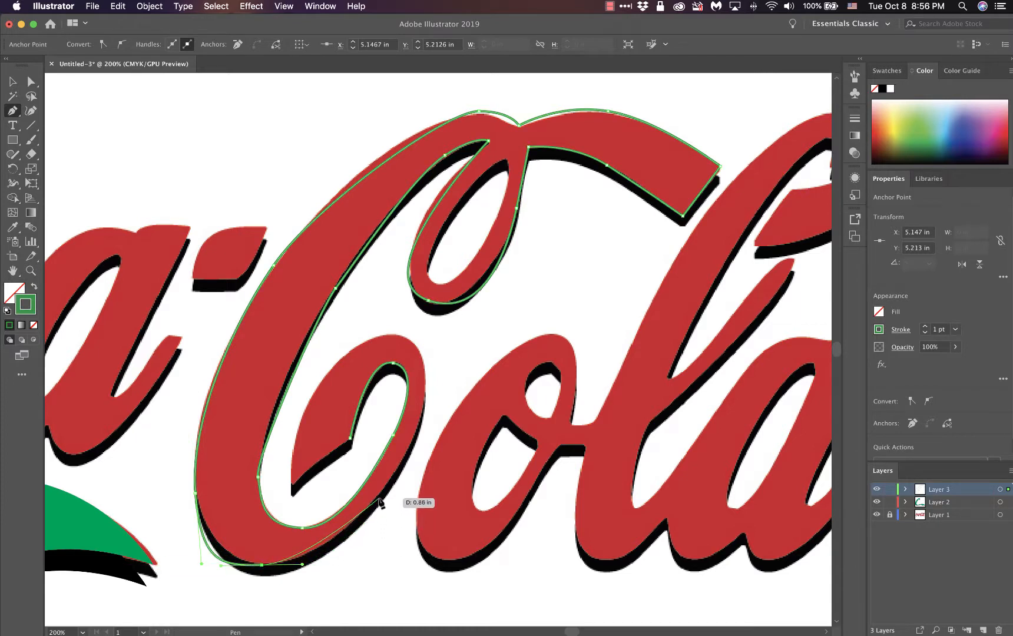
Trace the outer edge of the C's lower hook and close the path at its starting point.
drag(378, 498, 396, 475)
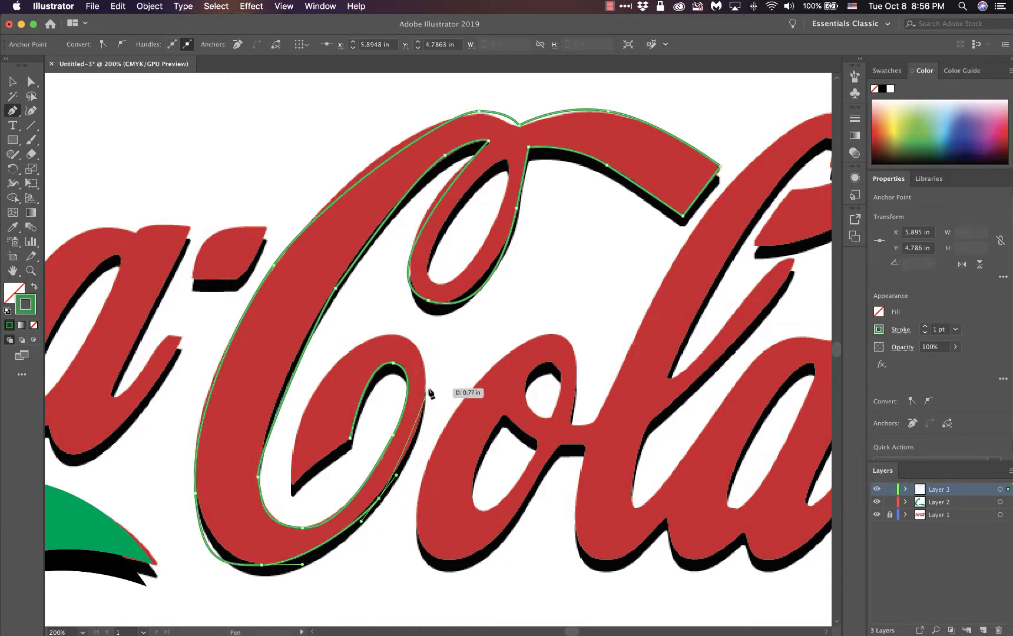
drag(426, 386, 352, 342)
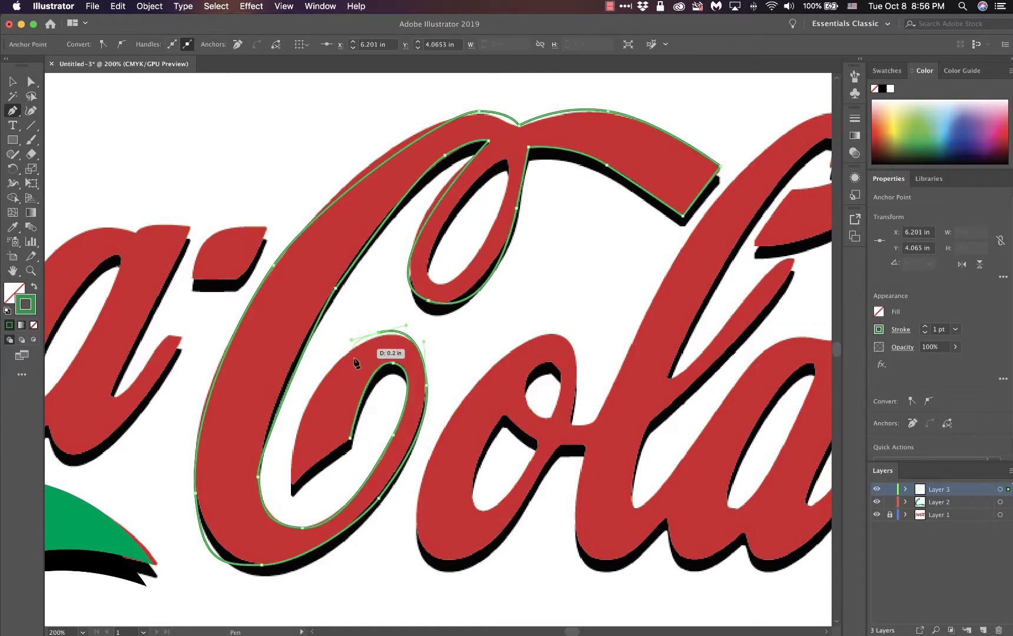
drag(298, 428, 291, 458)
click(293, 484)
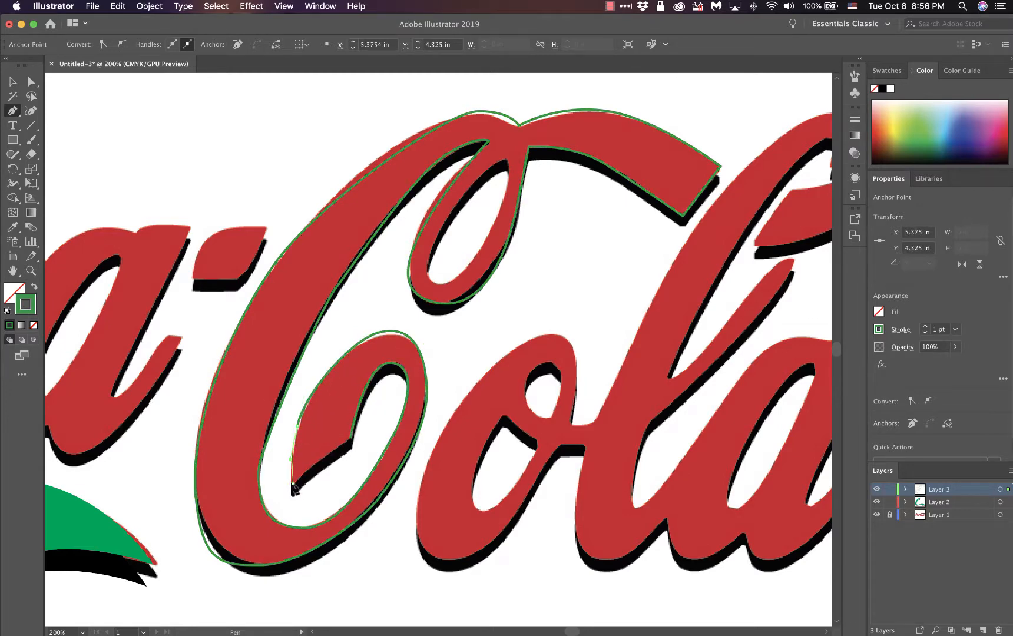
click(350, 439)
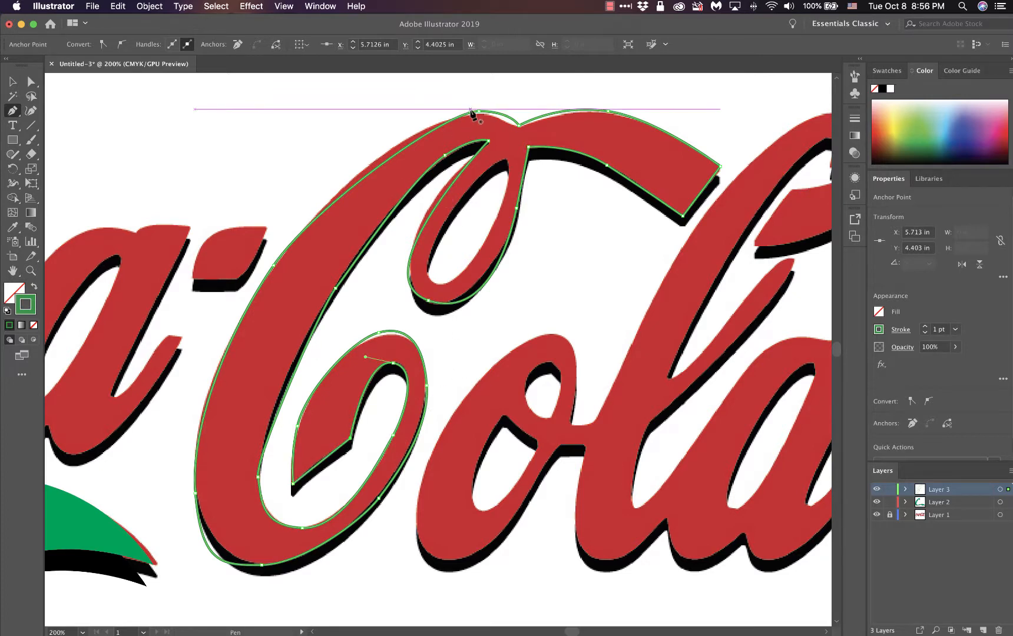
click(32, 81)
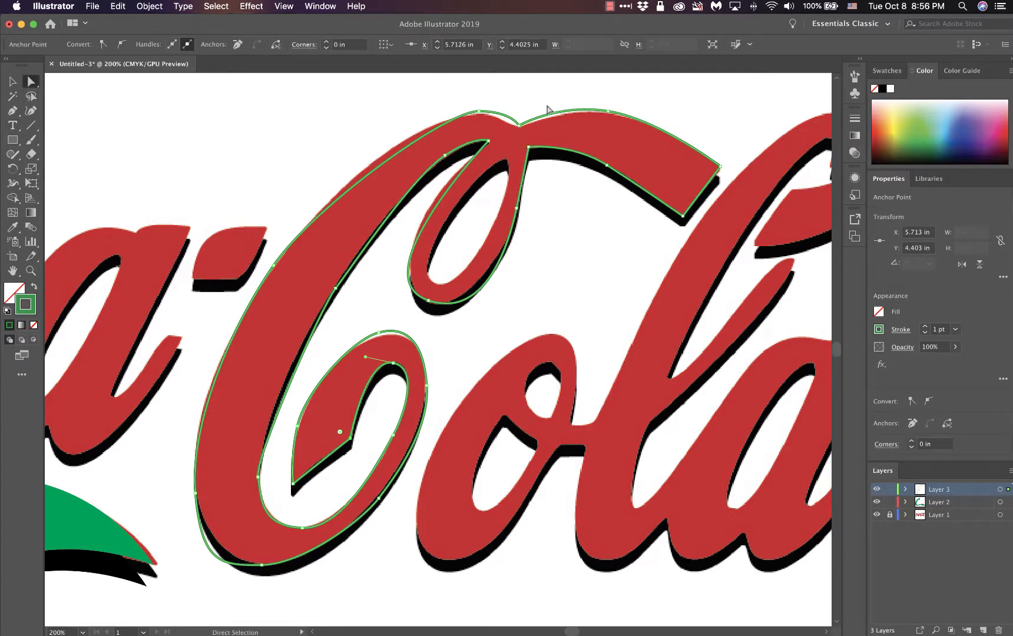
Move the anchor on the C's upper-left crest further down the curve and angle its handle to follow the template.
click(478, 111)
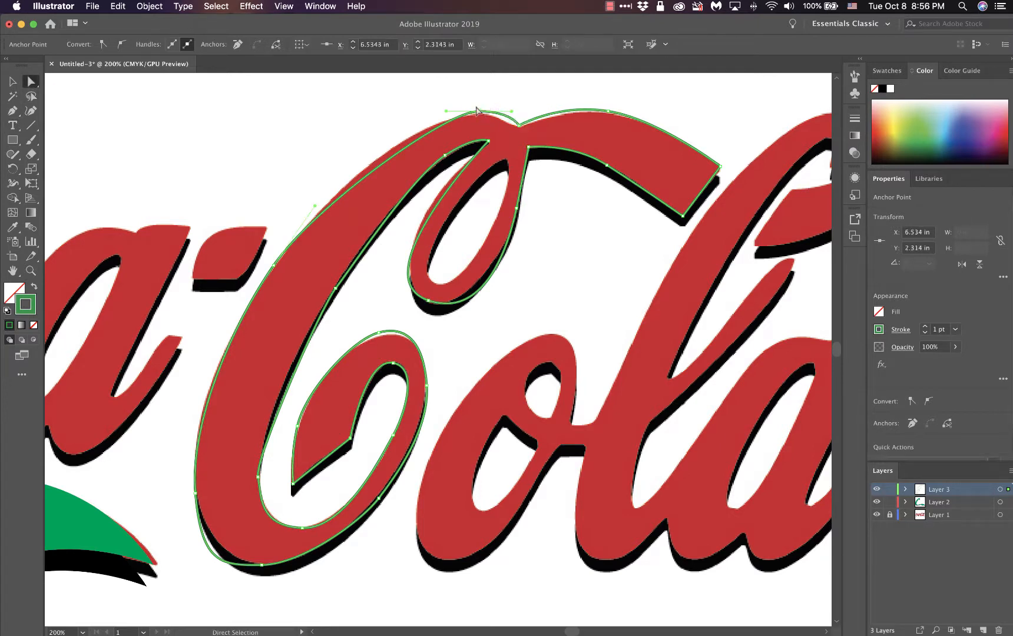
drag(479, 112, 439, 122)
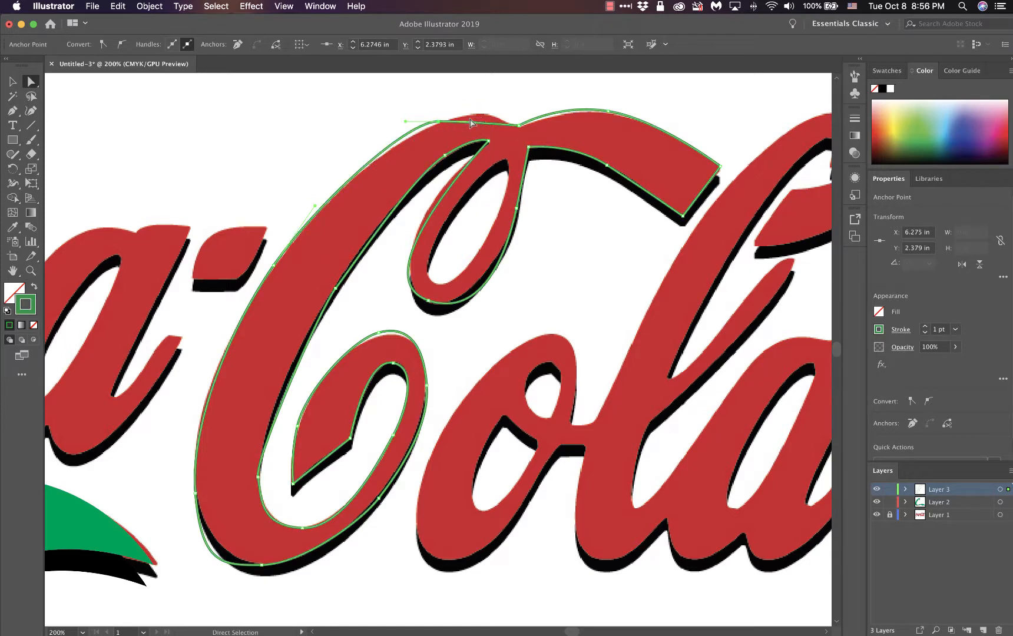
drag(470, 123, 483, 101)
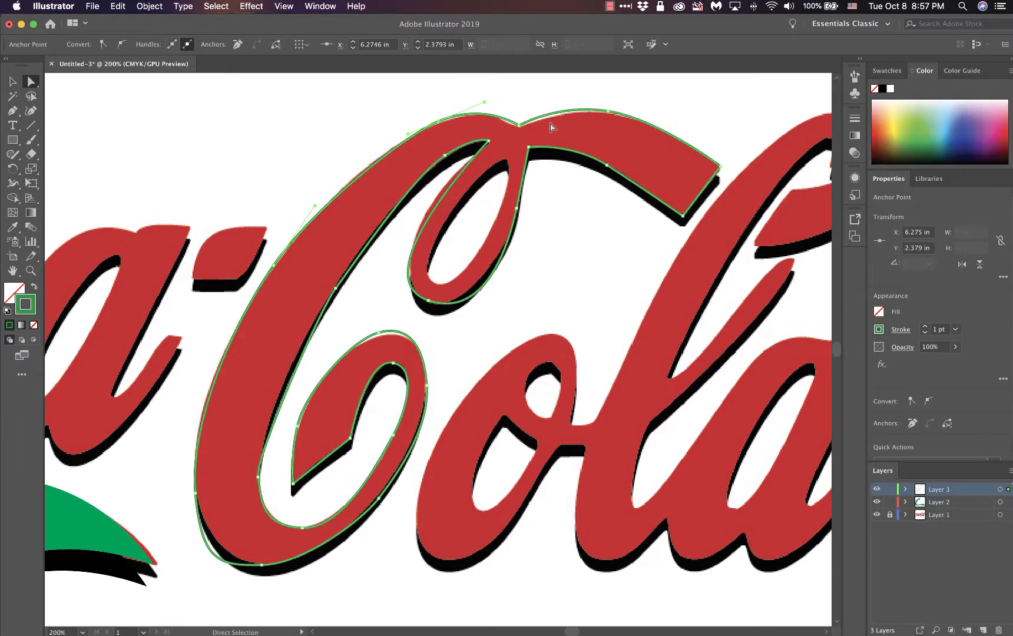
Nudge the notch anchor at the top of the C and the anchor on the arm's upper edge down onto the template.
click(517, 125)
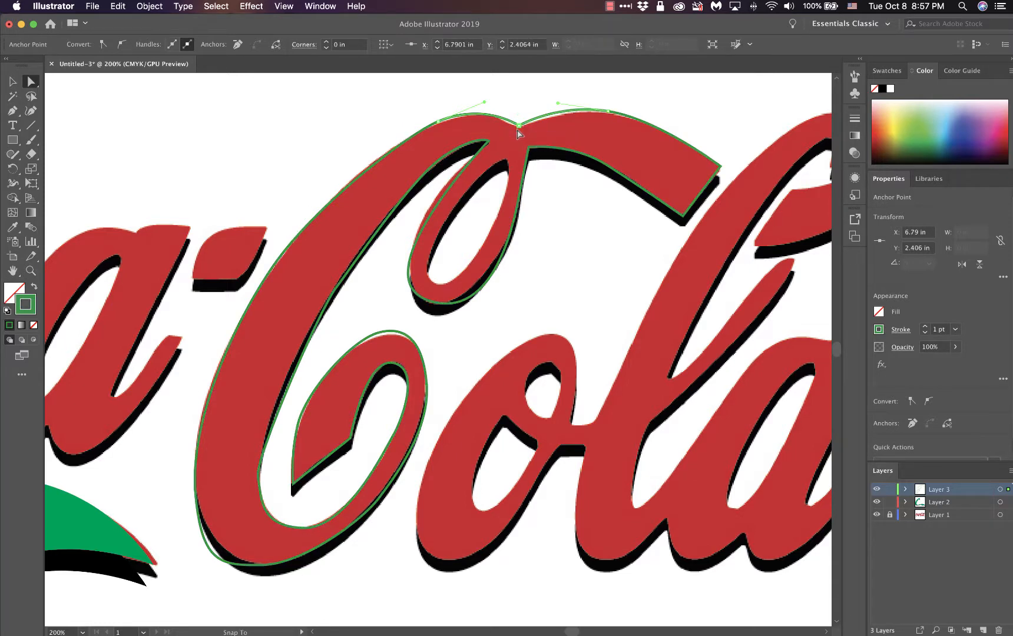
drag(517, 129, 519, 130)
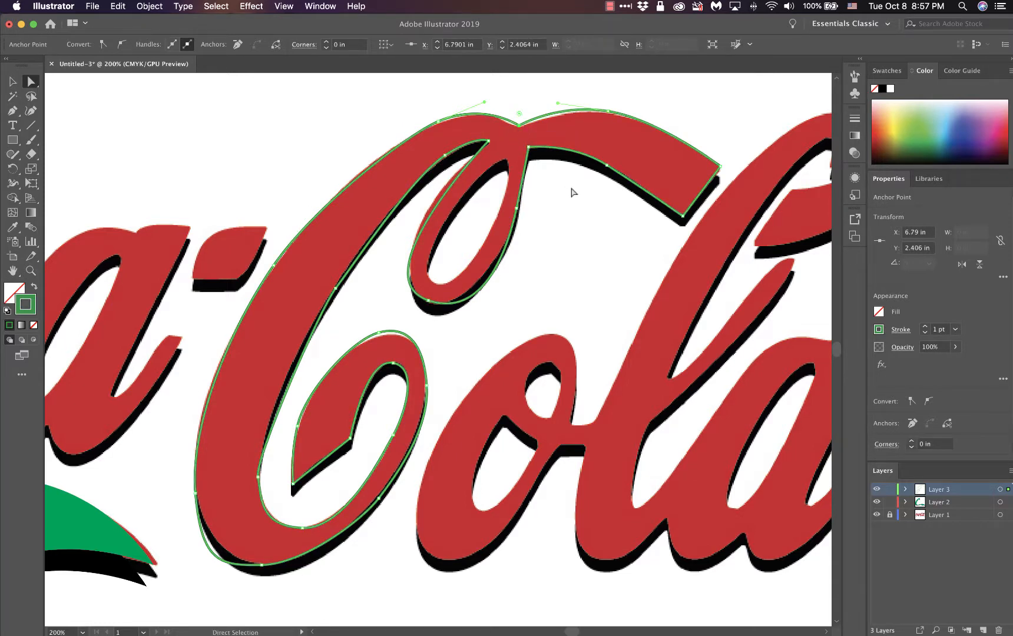
key(Down)
key(Down)
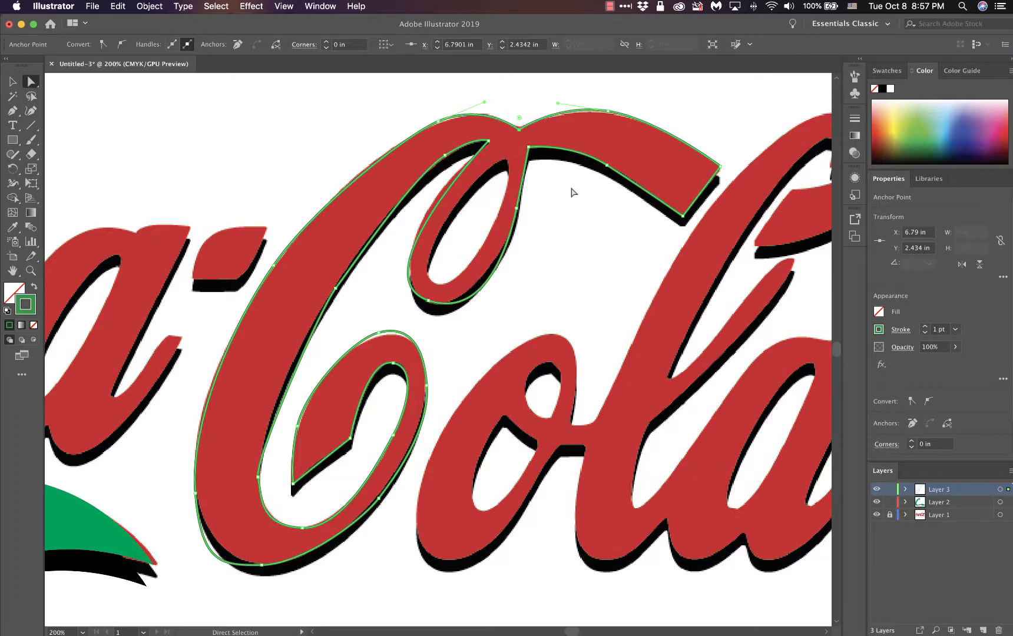
click(609, 111)
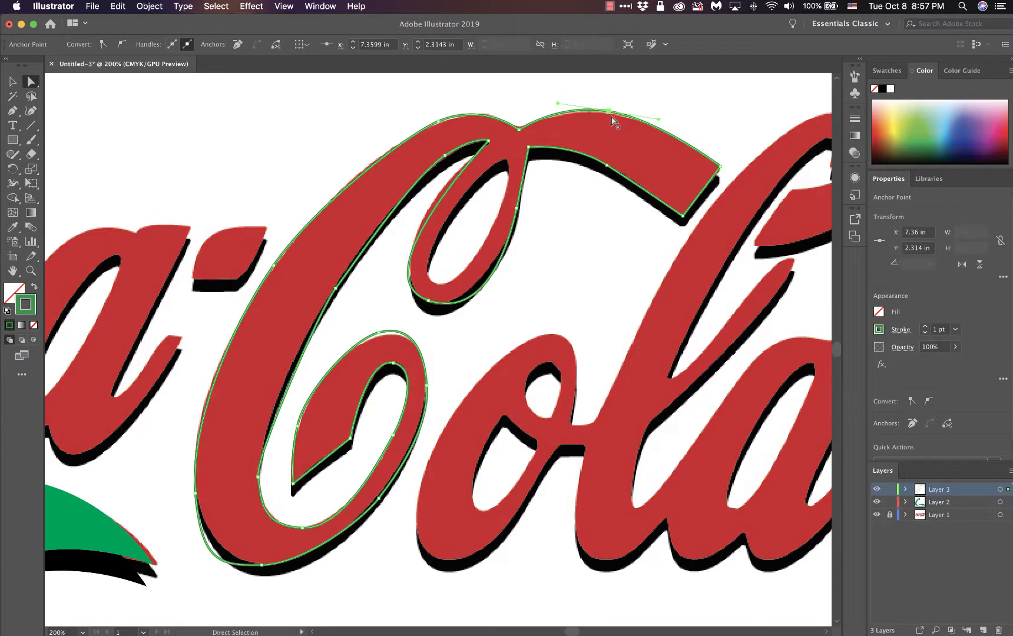
key(Down)
key(Down)
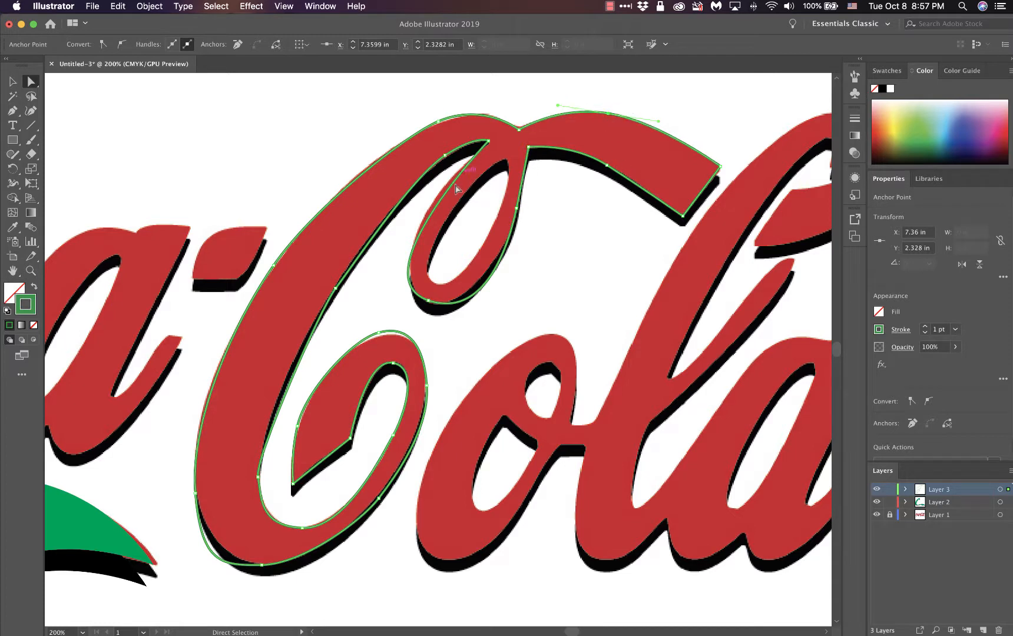
Reposition the upper and middle anchors along the inner edge of the C's main stroke to match the template.
click(444, 155)
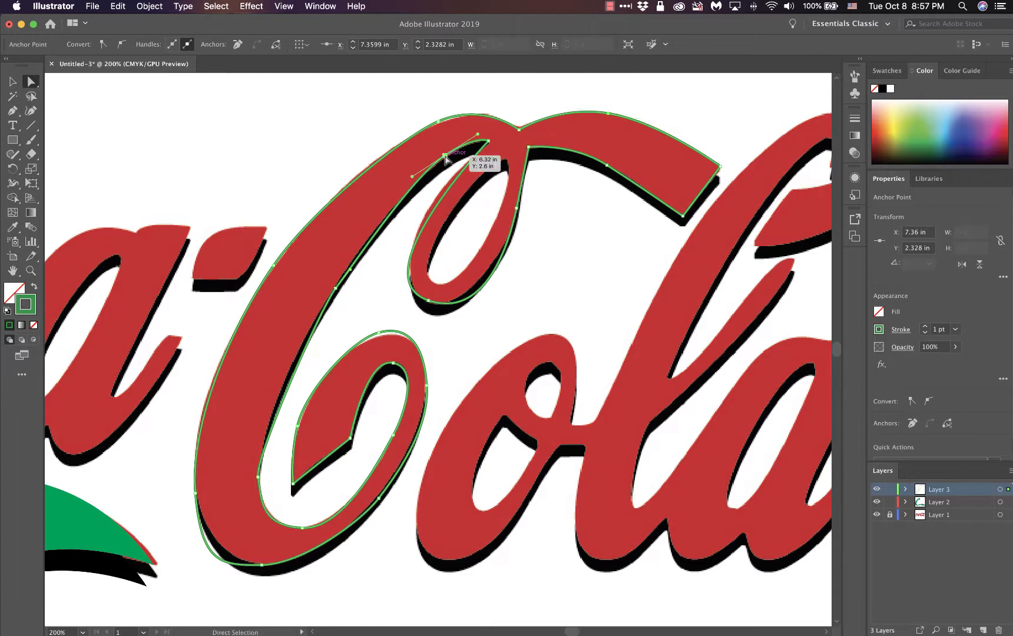
drag(445, 155, 424, 174)
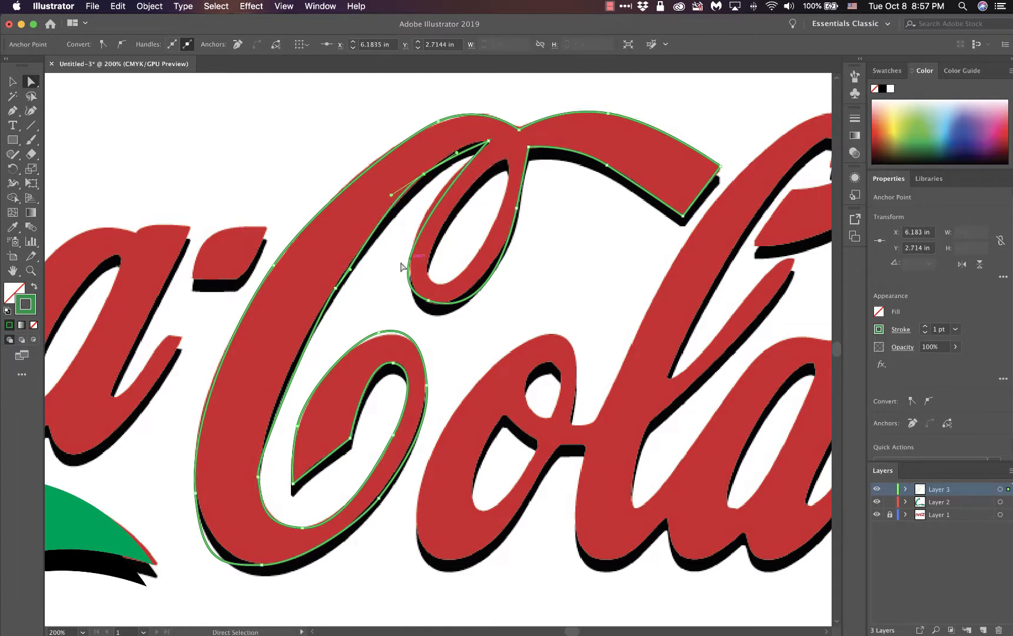
drag(336, 288, 330, 287)
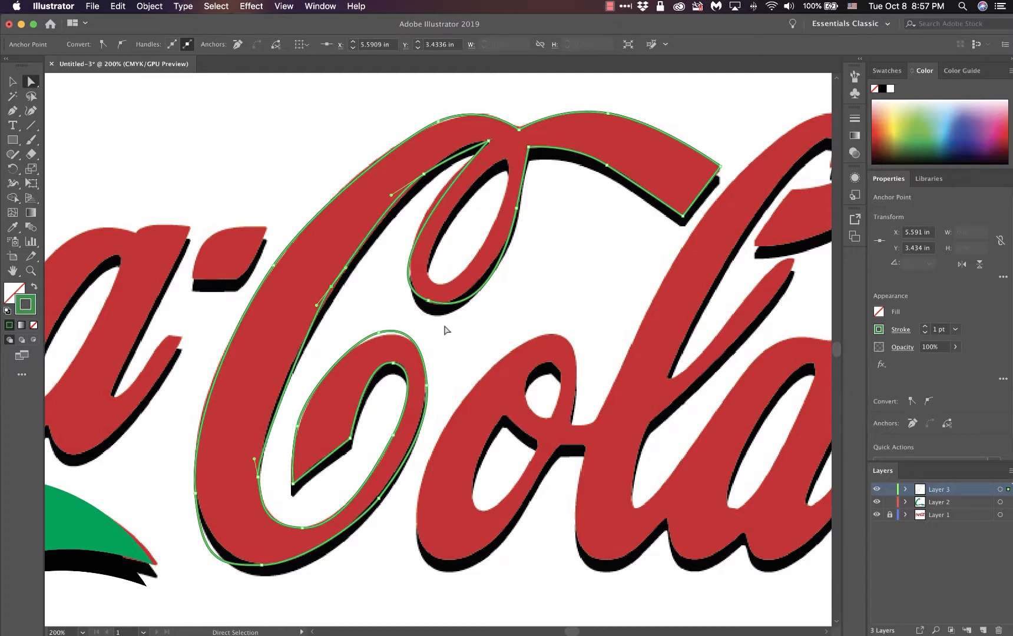
click(257, 477)
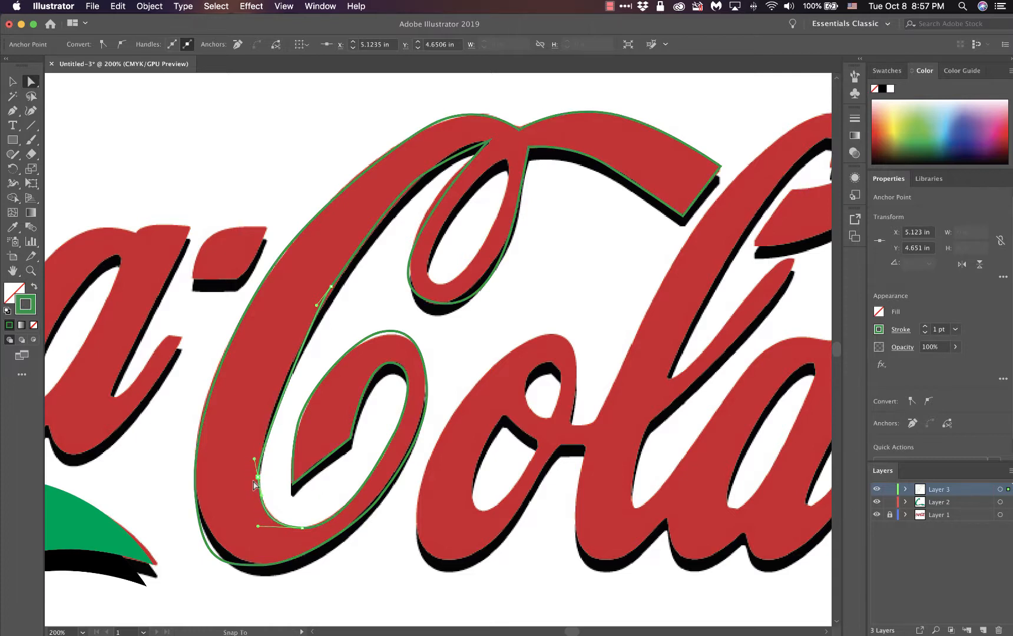
Adjust the direction handles of the C's outer left anchor so the lower-left curve hugs the template.
click(265, 568)
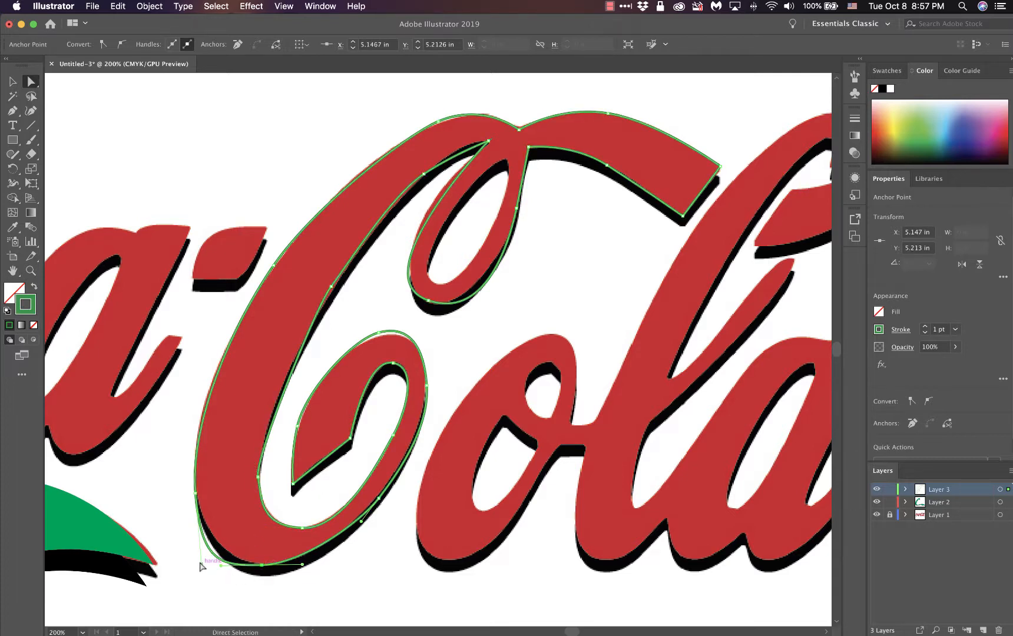
drag(201, 562, 222, 562)
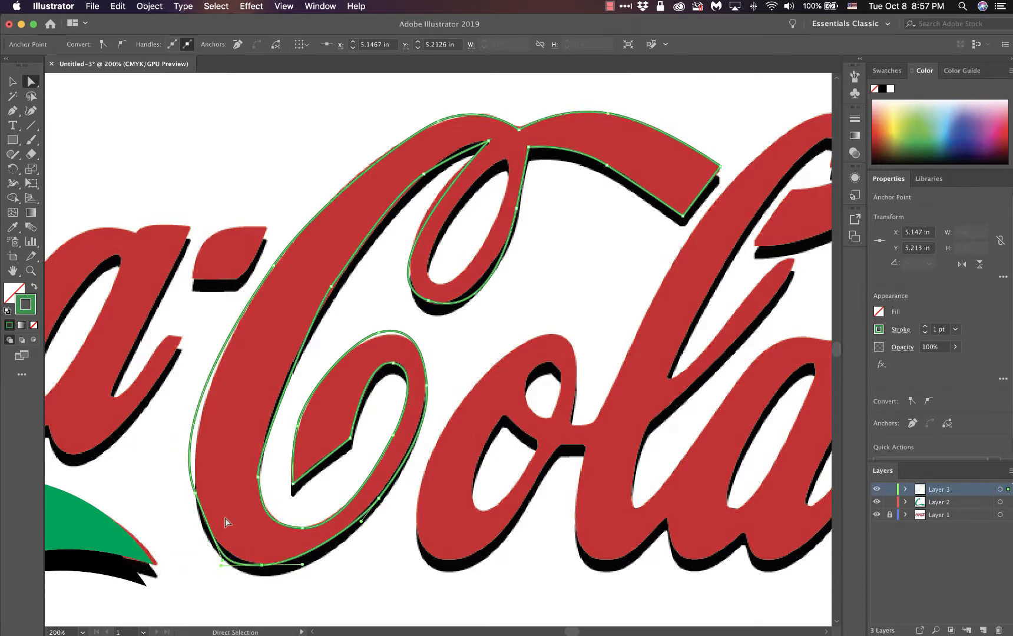
click(196, 494)
drag(168, 427, 187, 423)
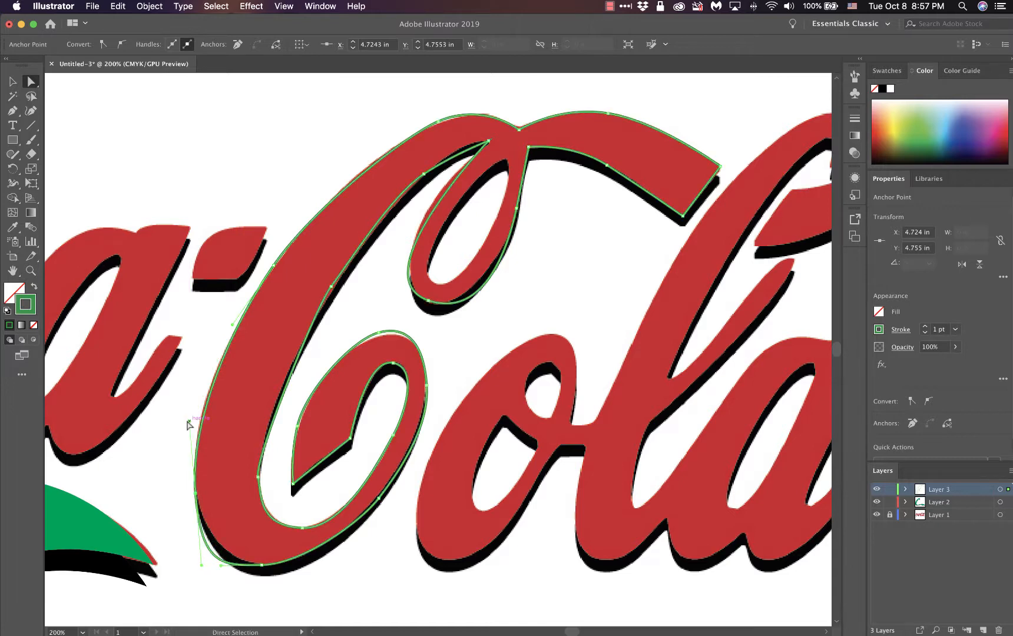
click(262, 565)
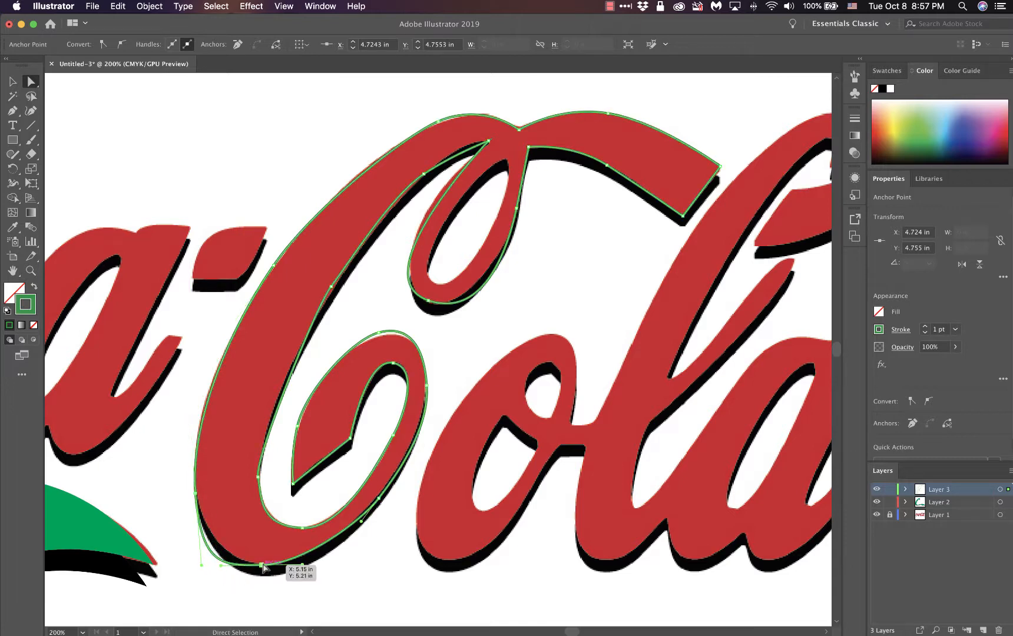
click(200, 572)
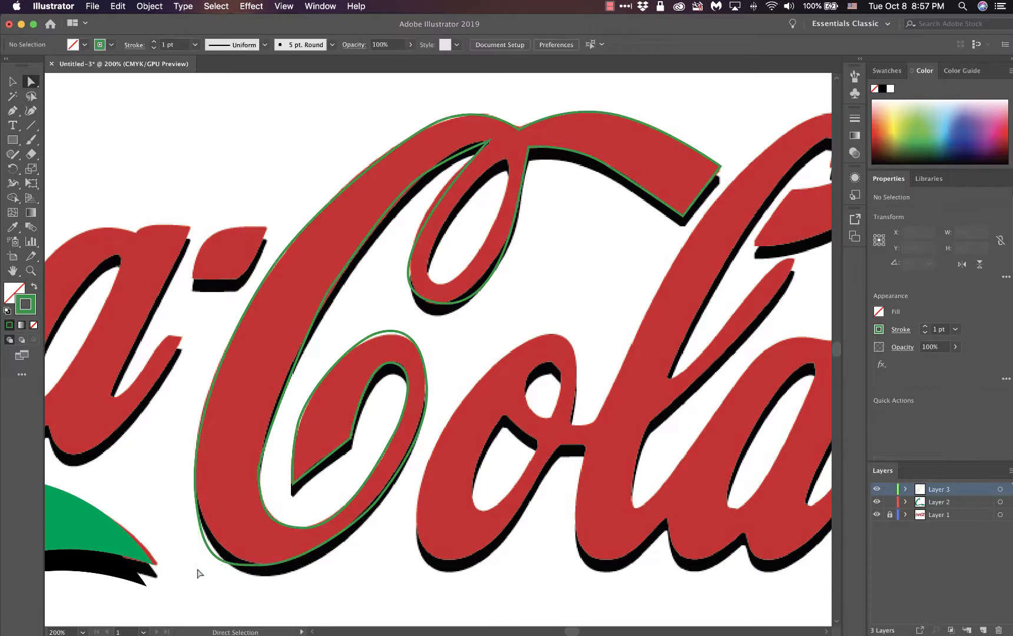
click(195, 493)
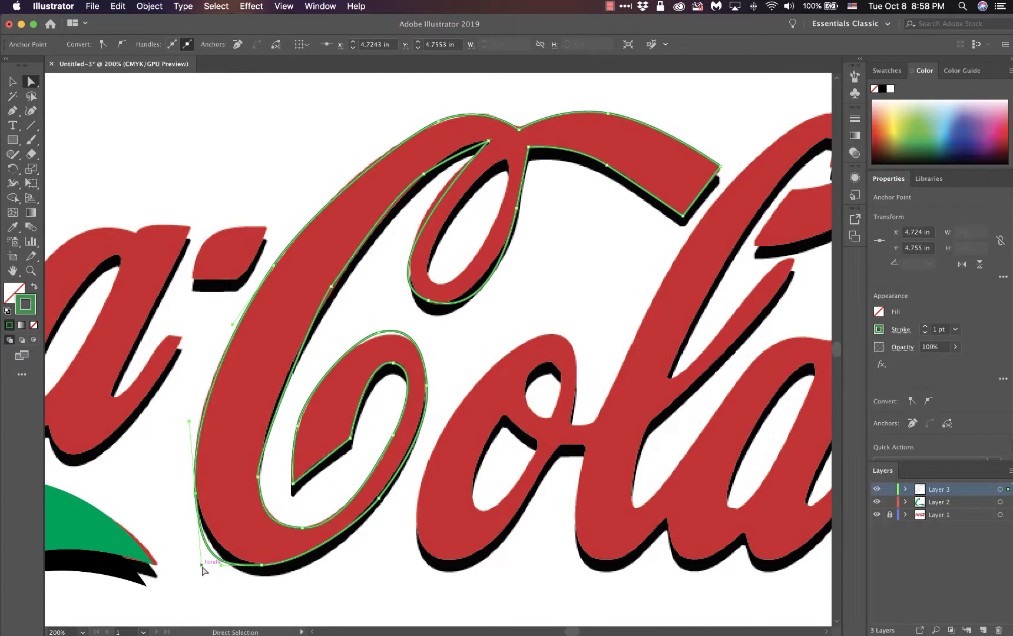
drag(202, 566, 202, 547)
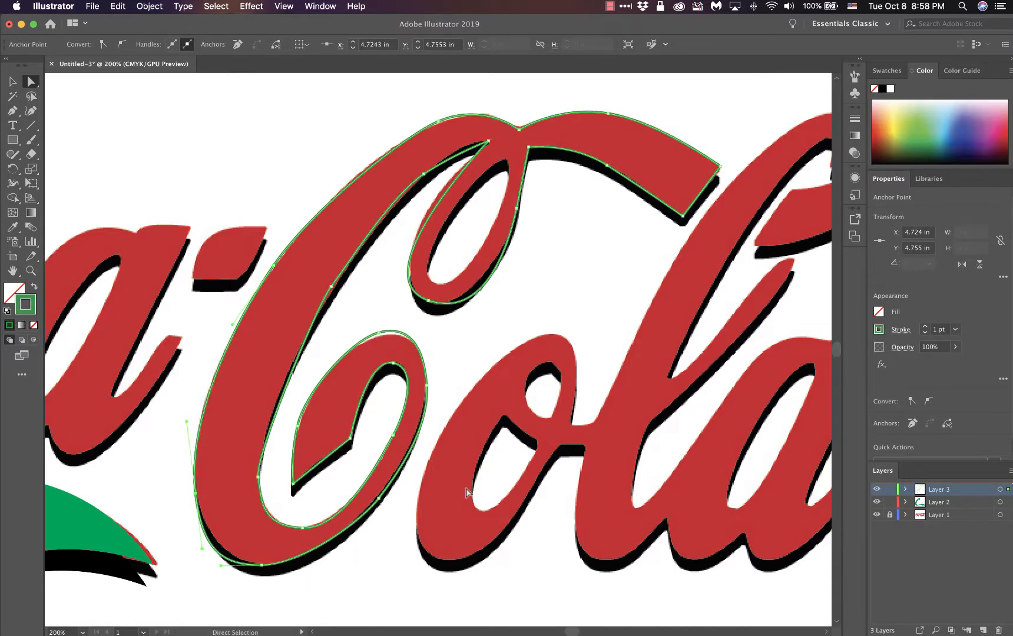
Nudge the anchor atop the C's lower hook down to the template and refine the curve near the upper inner tip.
click(378, 333)
drag(379, 333, 379, 335)
key(Down)
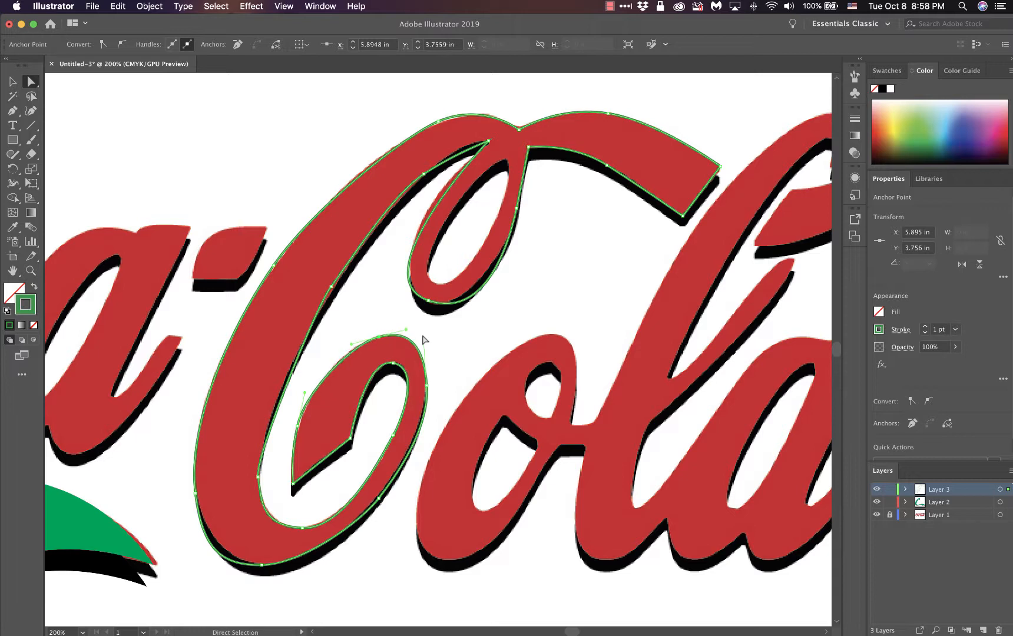
click(489, 140)
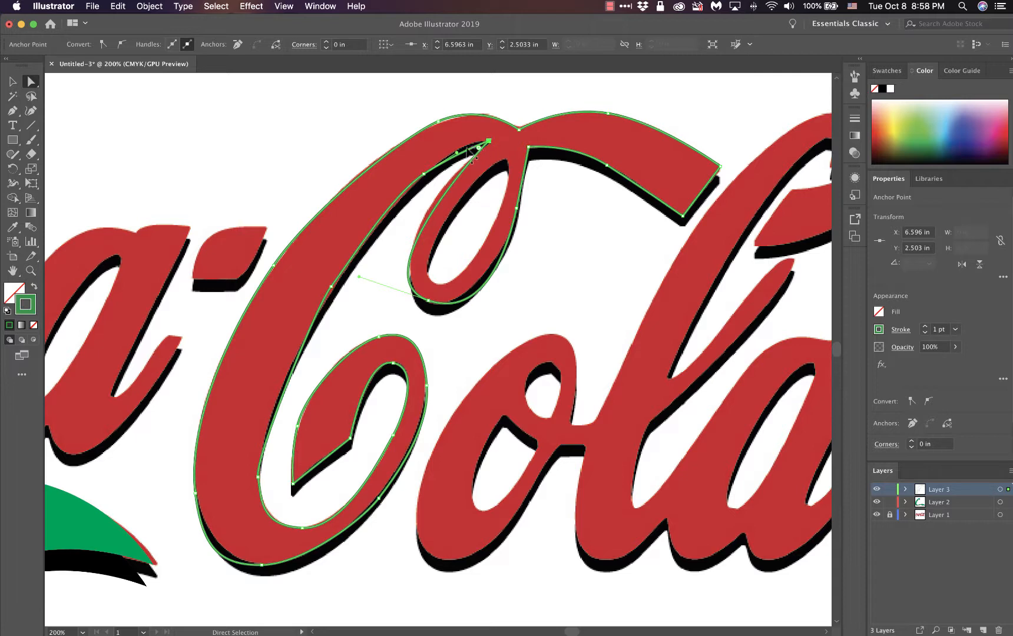
mouse_move(457, 156)
mouse_down()
mouse_move(465, 147)
mouse_move(465, 155)
mouse_up()
Preview the C with a green fill instead of a stroke and restore its green outline.
click(34, 286)
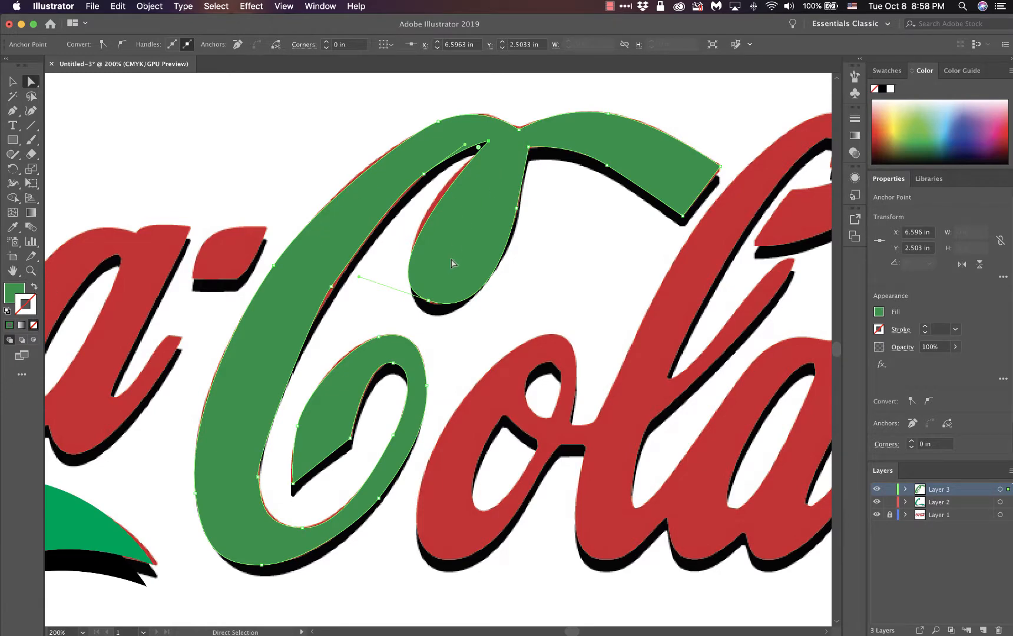
click(34, 287)
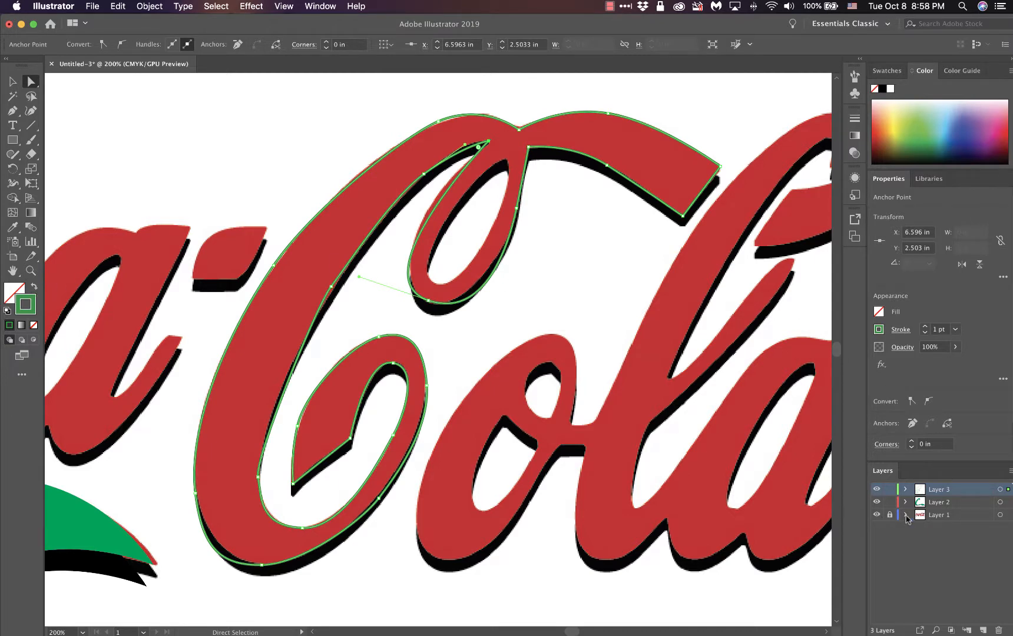
Create a new layer above the C and start a Pen path at the top of the upper loop's inner opening.
click(982, 630)
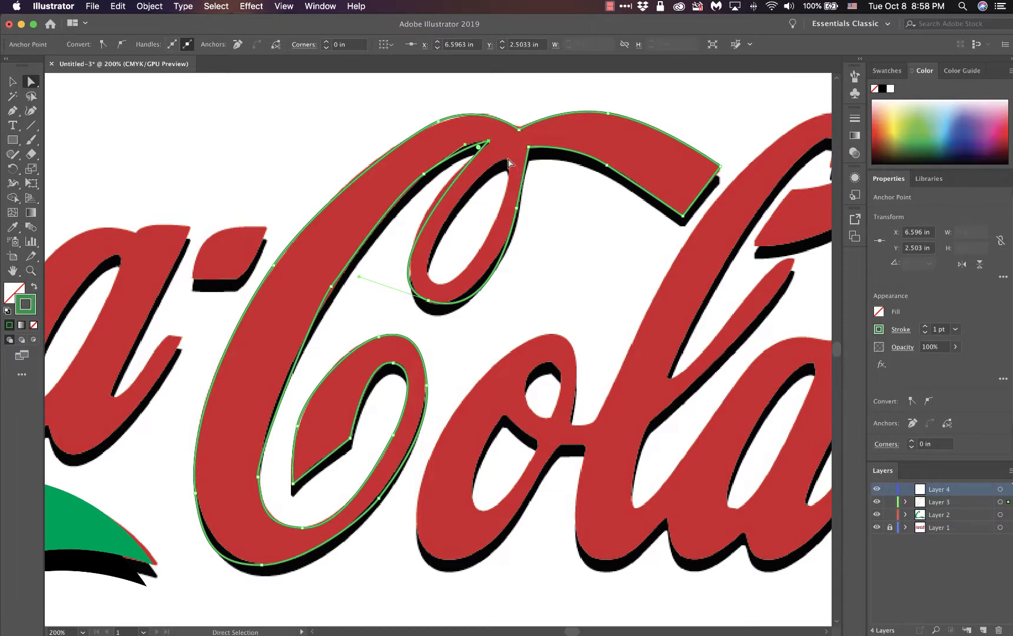
click(12, 110)
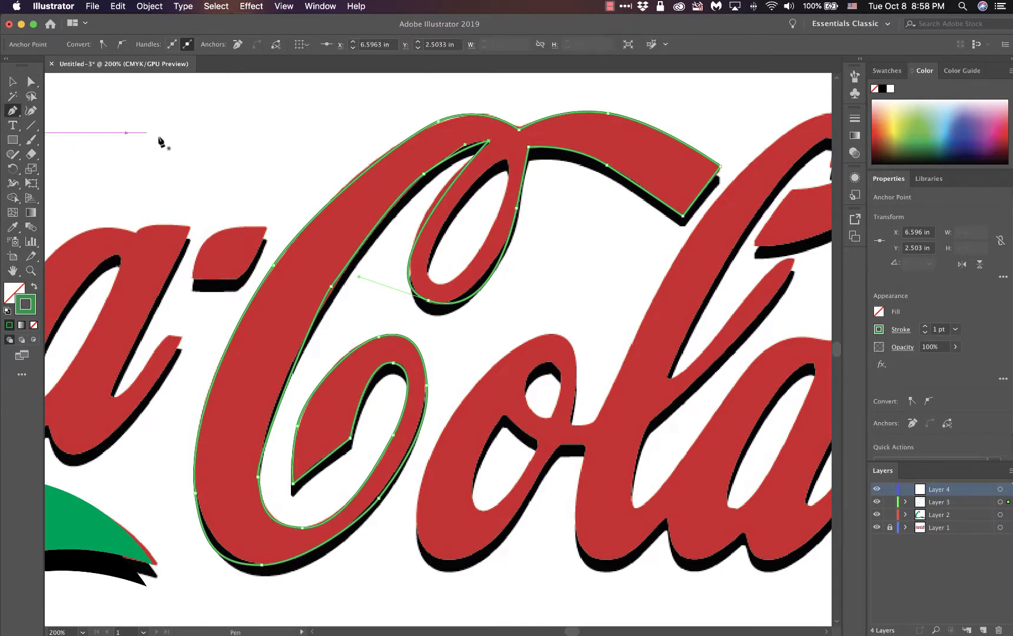
click(505, 159)
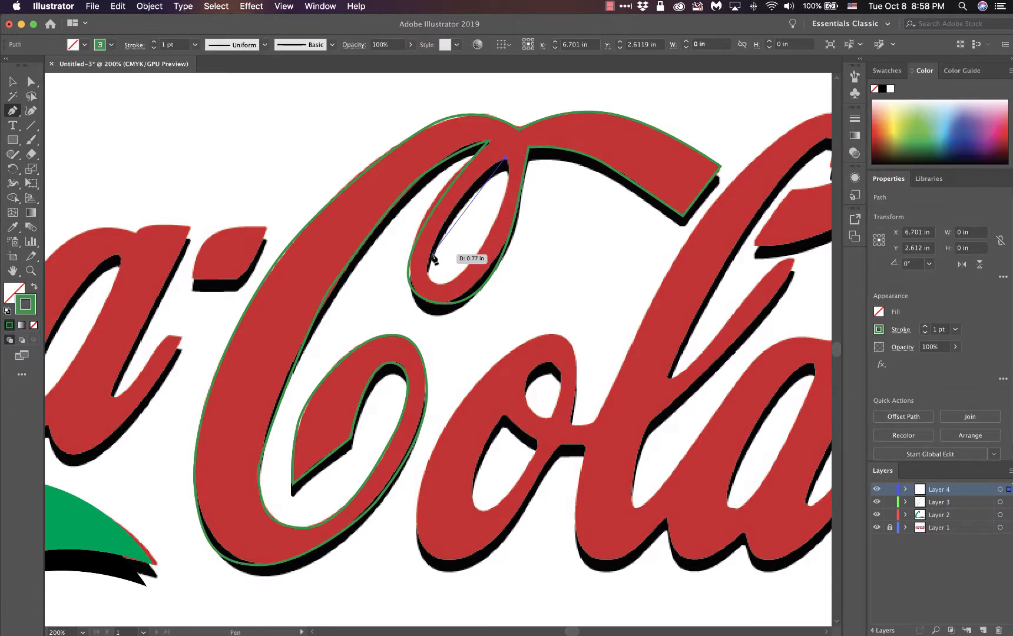
drag(429, 274, 441, 318)
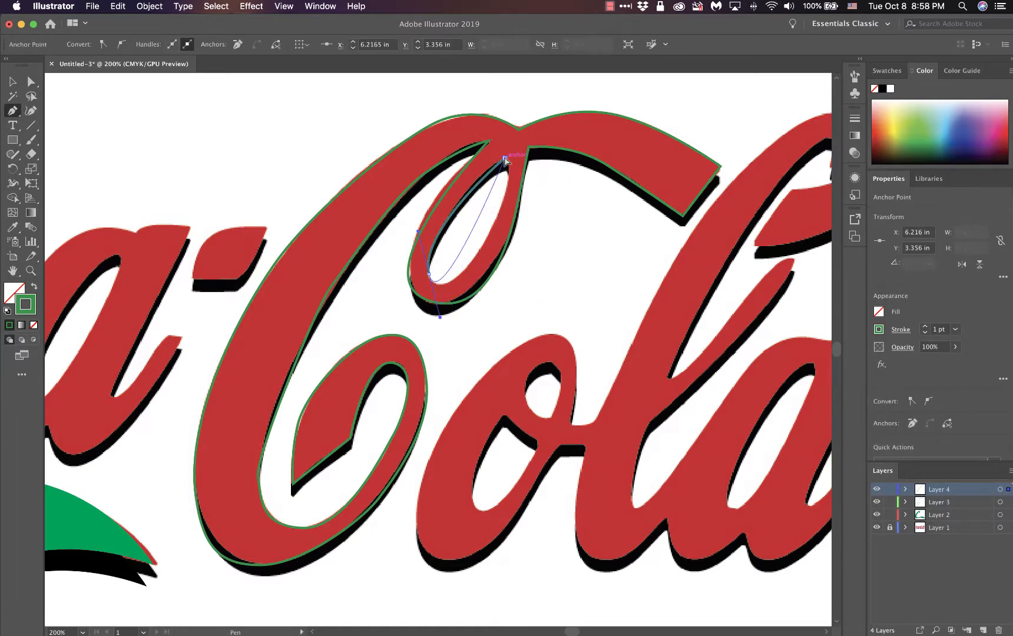
scroll(526, 73, up, 4)
scroll(527, 76, up, 6)
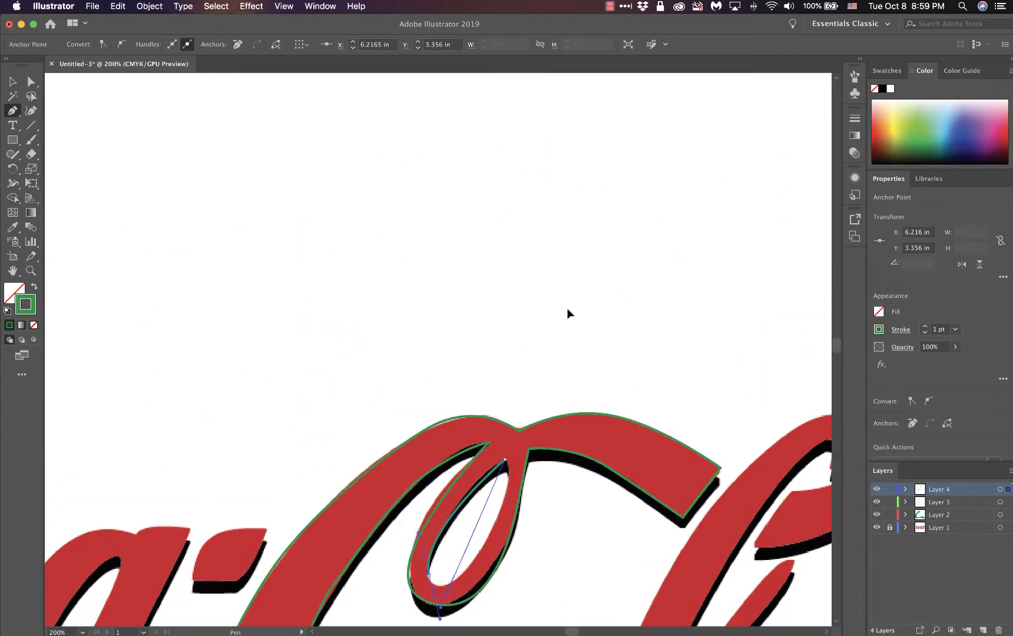
drag(523, 286, 506, 289)
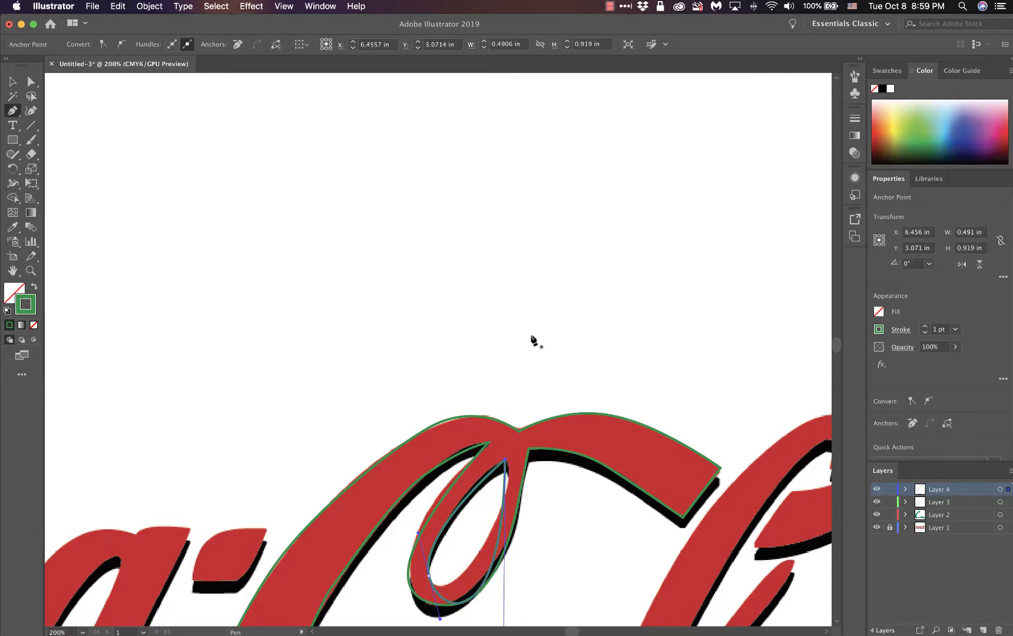
scroll(500, 323, down, 1)
scroll(504, 323, down, 4)
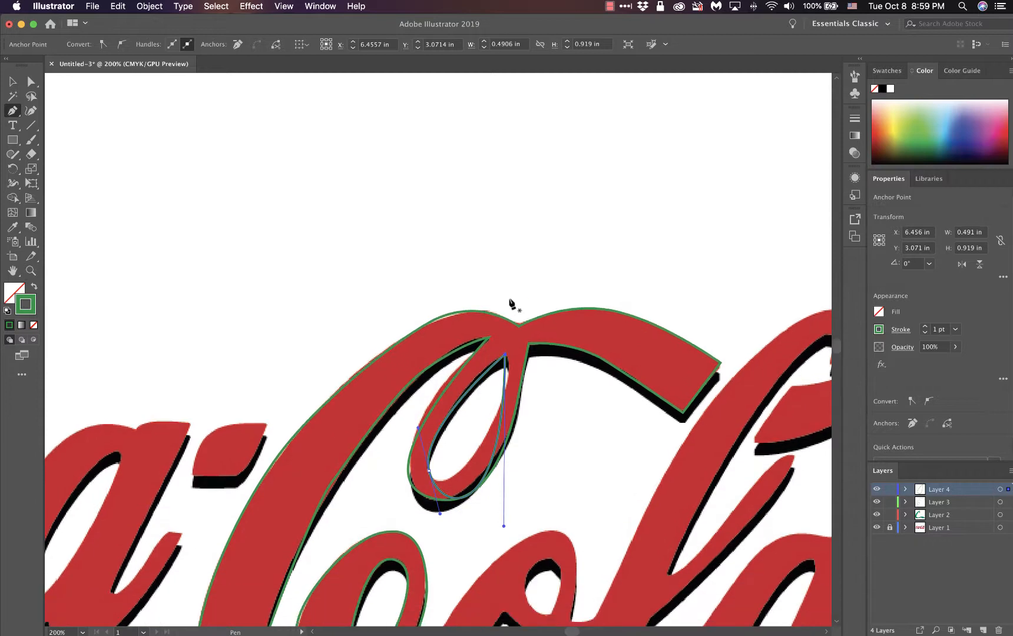
key(super+z)
key(super+z)
key(super+z)
key(super+z)
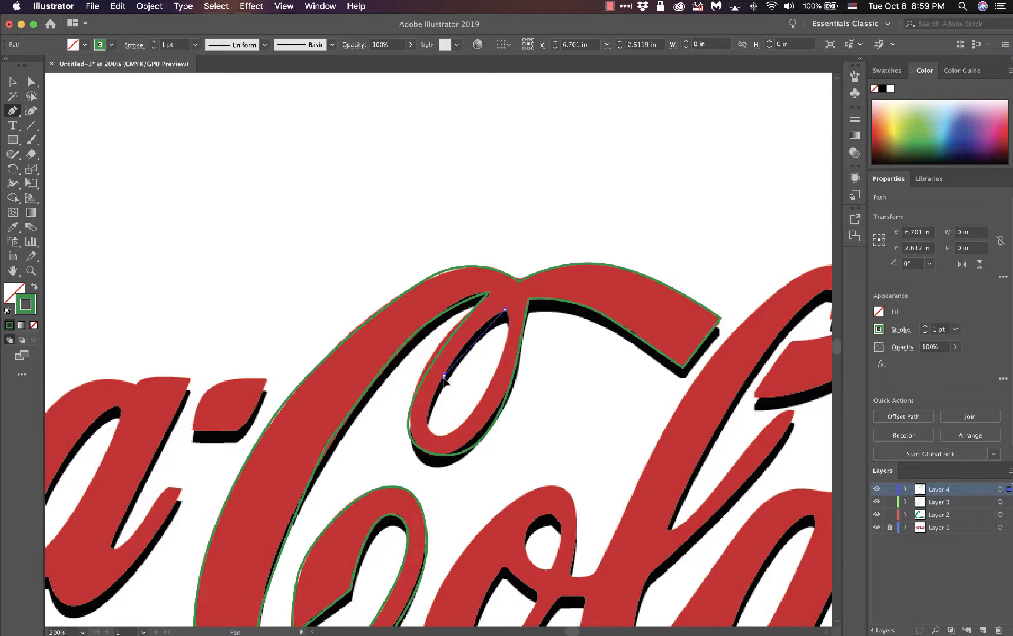
Trace and close the teardrop opening inside the C's upper loop, and swap its stroke and fill for a solid green shape.
drag(444, 376, 460, 433)
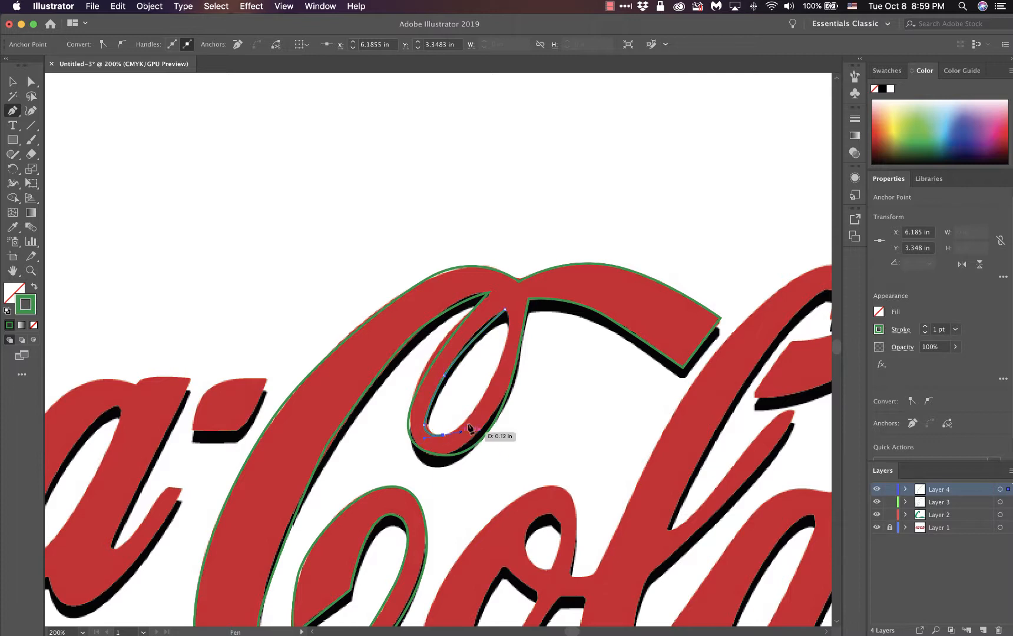
click(493, 377)
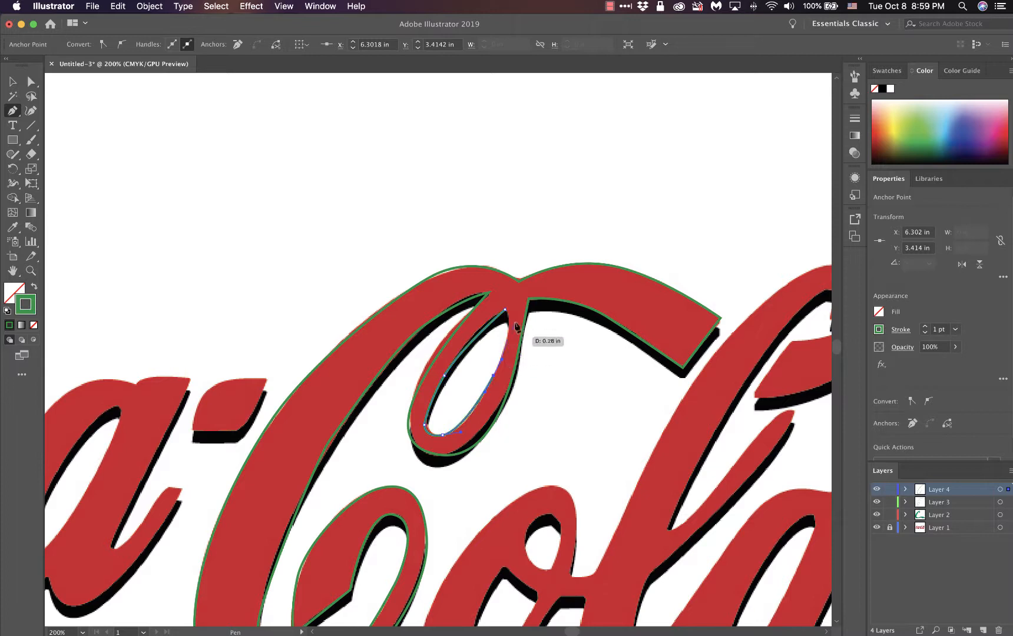
drag(504, 309, 502, 277)
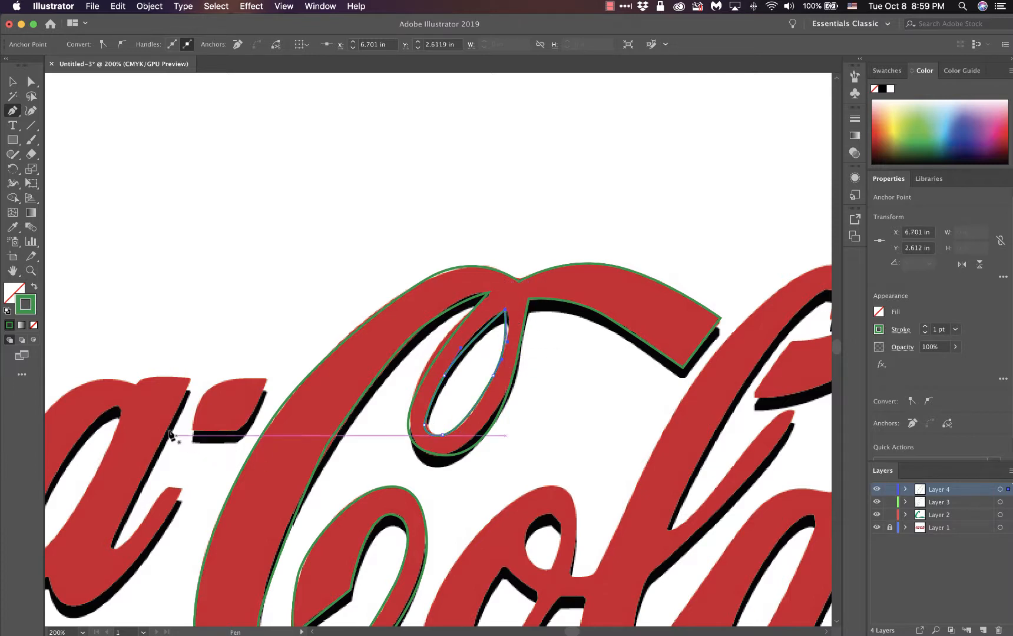
click(35, 288)
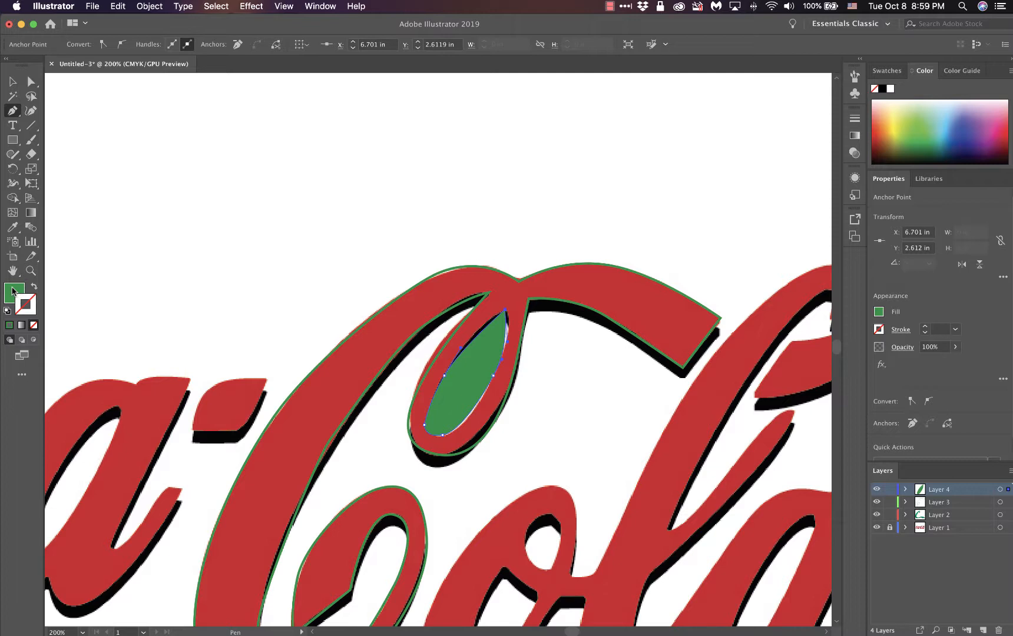
Change the fill of the teardrop shape inside the C's upper loop from green to the white swatch.
click(13, 290)
click(886, 70)
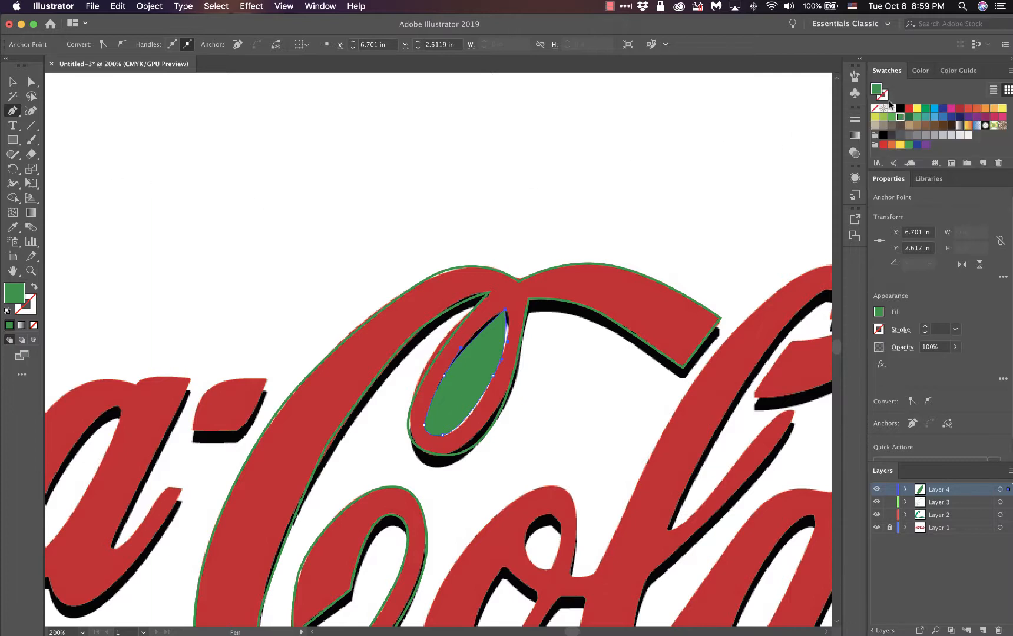
click(892, 109)
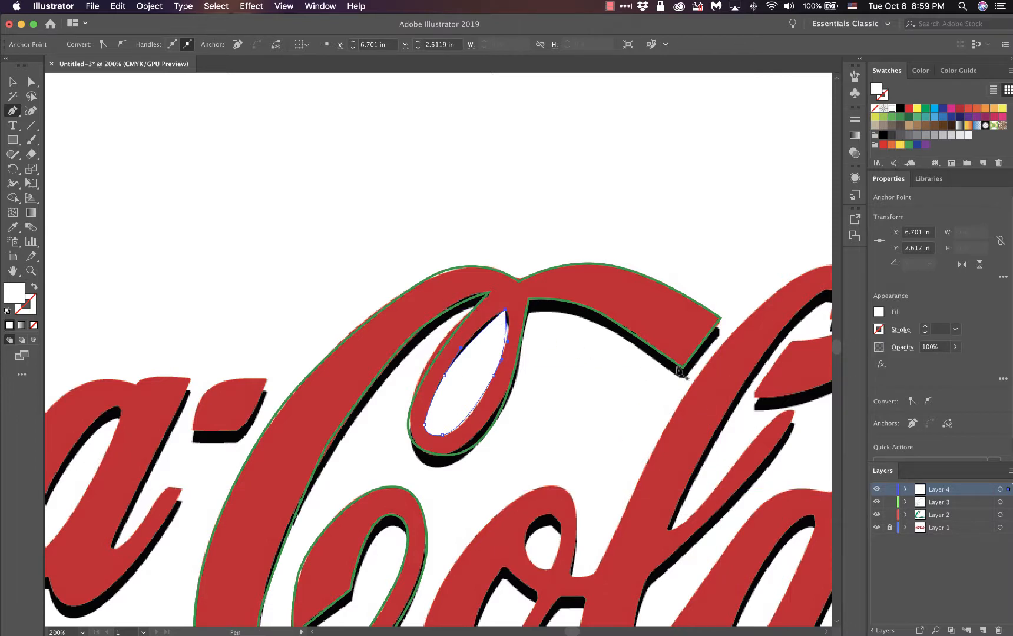
Select the C on Layer 3, nudge it vertically against the template, and swap its green stroke into a solid fill.
click(999, 502)
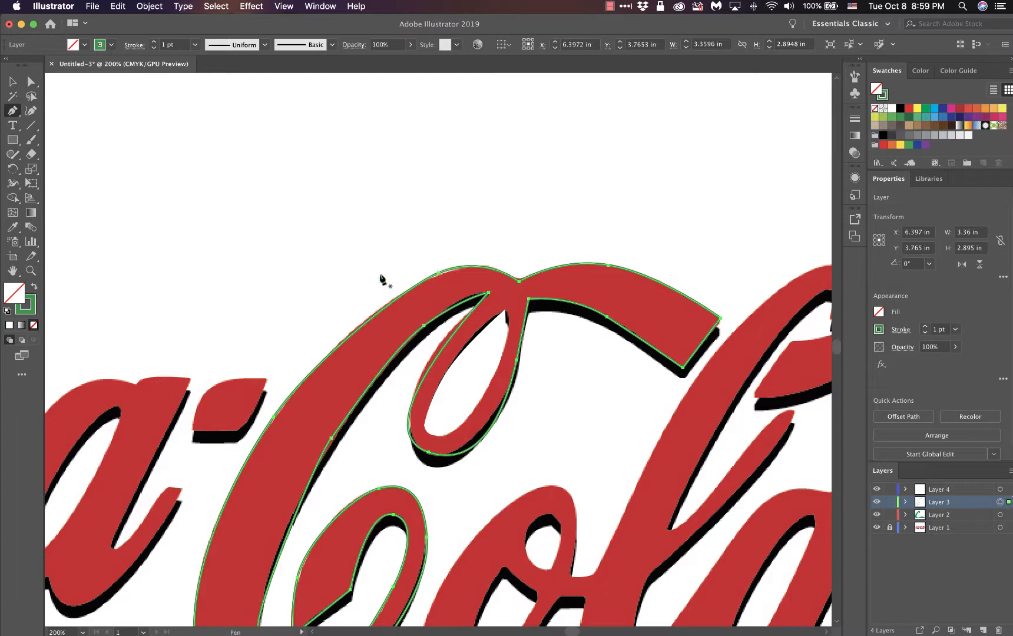
click(32, 87)
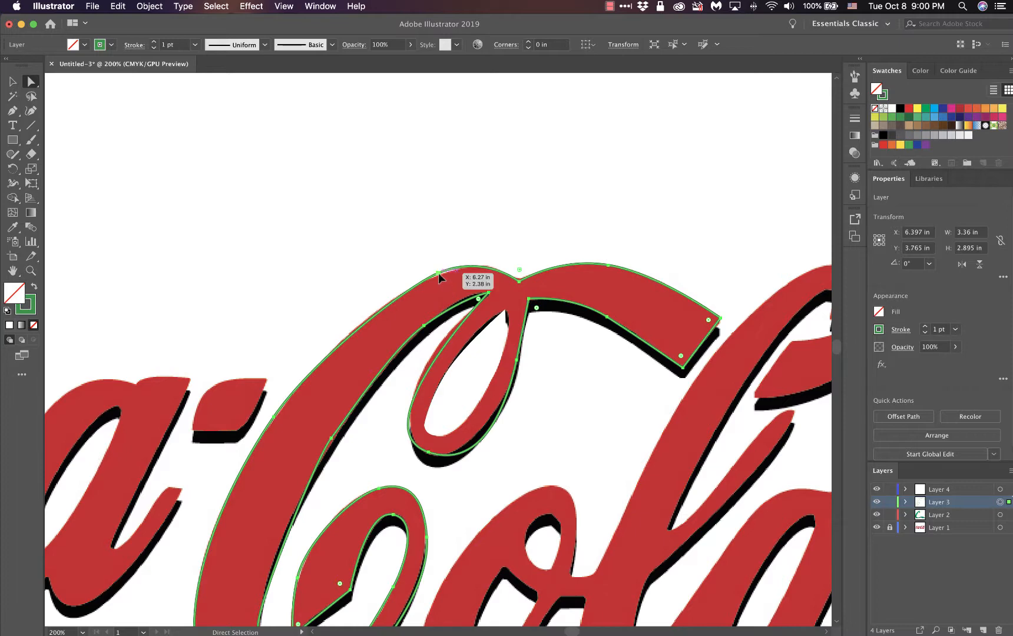
drag(439, 275, 441, 271)
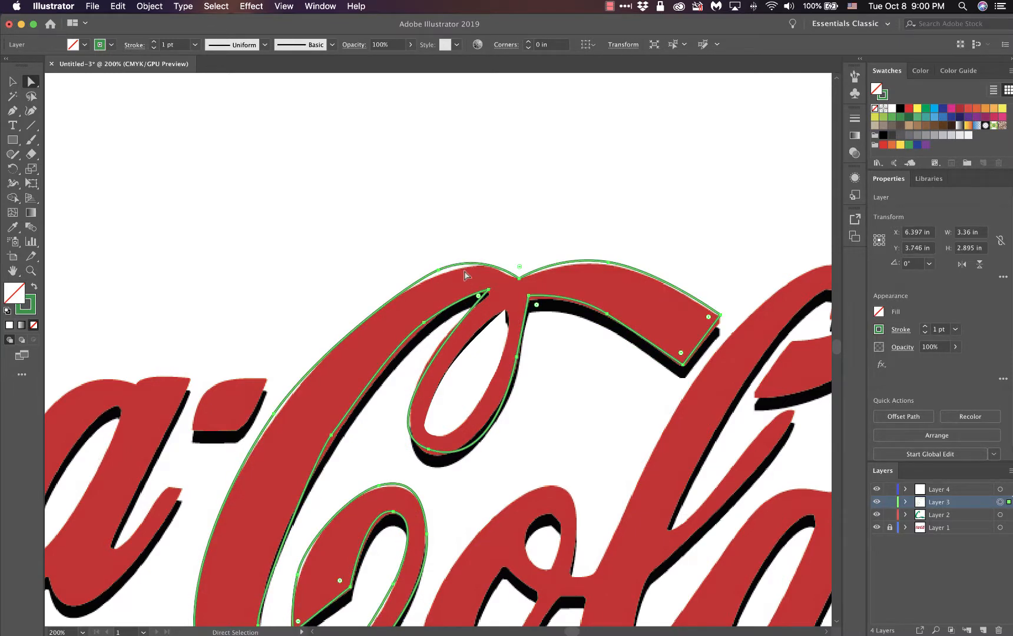
key(Down)
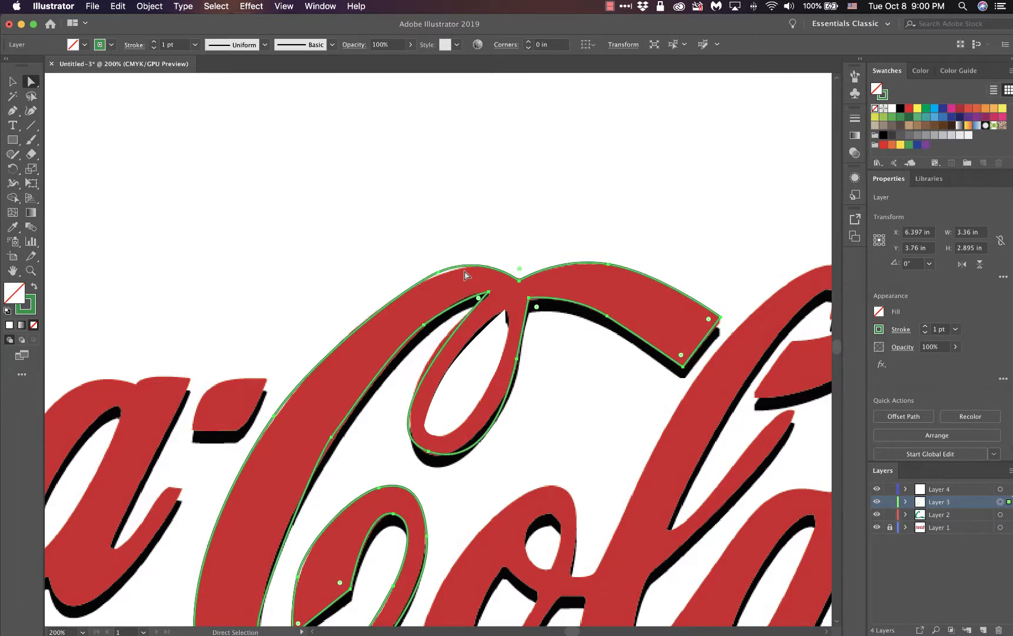
click(35, 288)
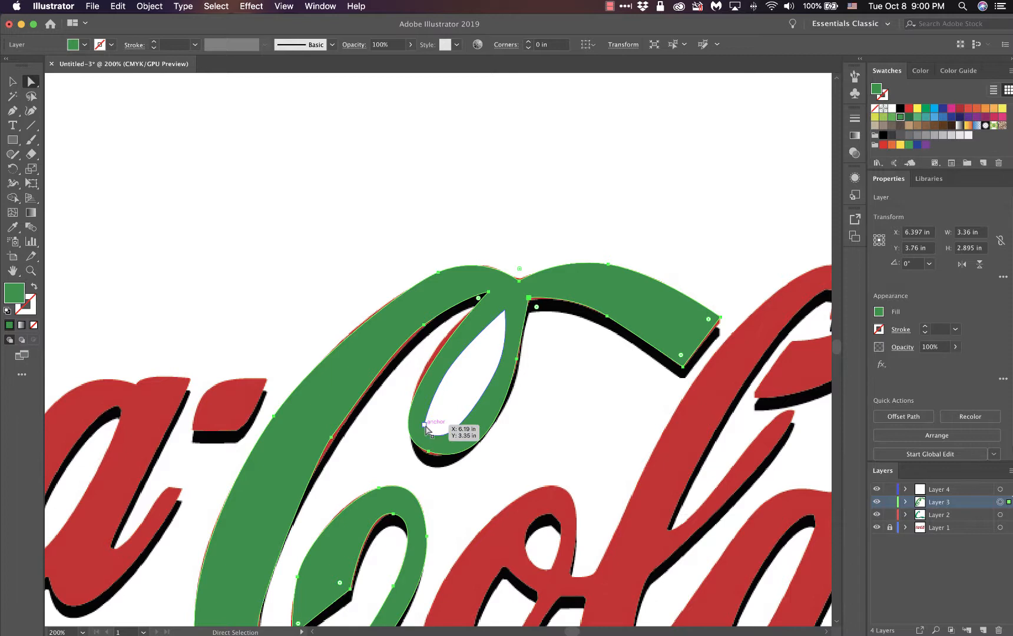
Toggle Layer 4's visibility to compare the filled C with and without its white teardrop, leaving the layer visible and active.
scroll(586, 339, down, 4)
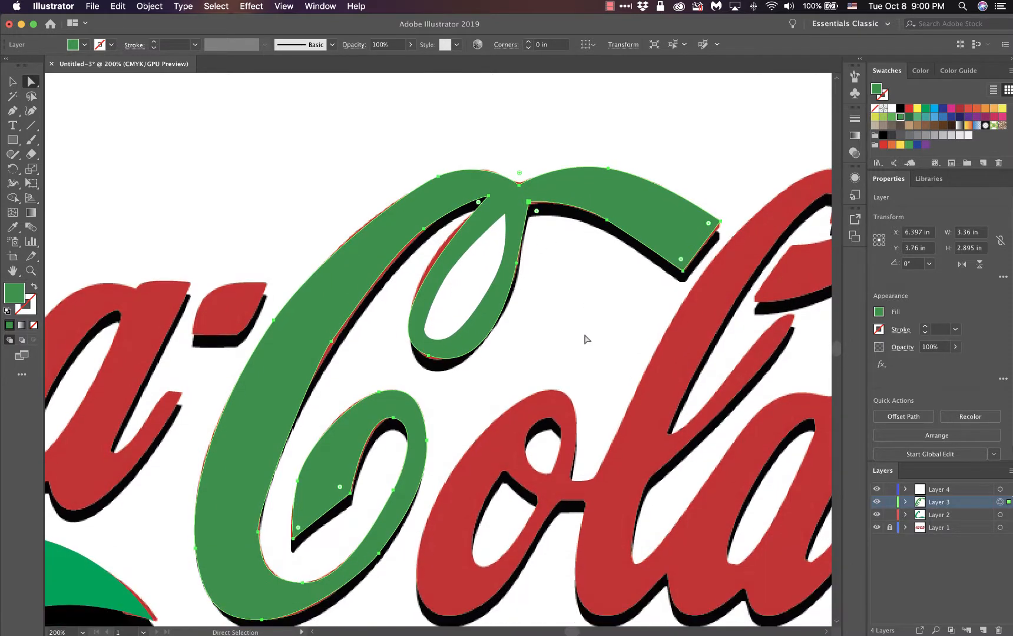
scroll(583, 337, down, 2)
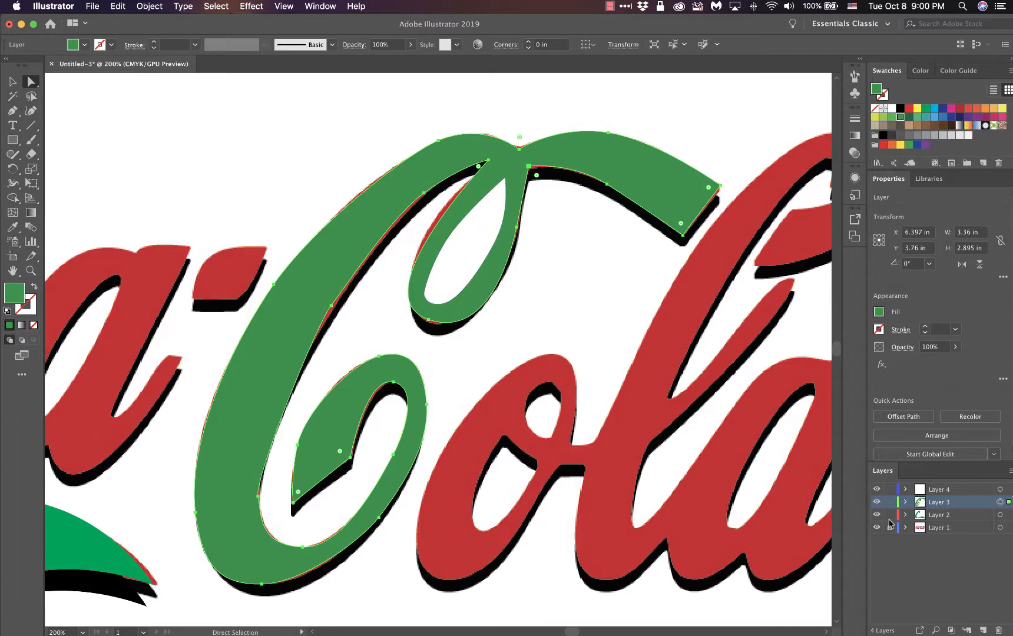
click(879, 491)
click(879, 491)
click(879, 491)
click(878, 490)
click(932, 492)
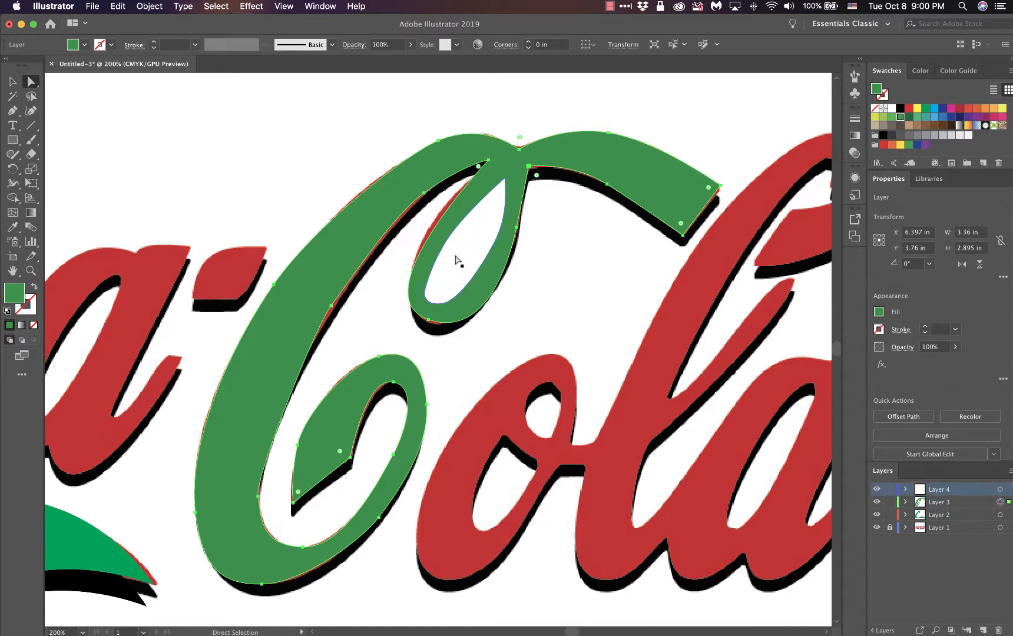
click(876, 494)
click(877, 492)
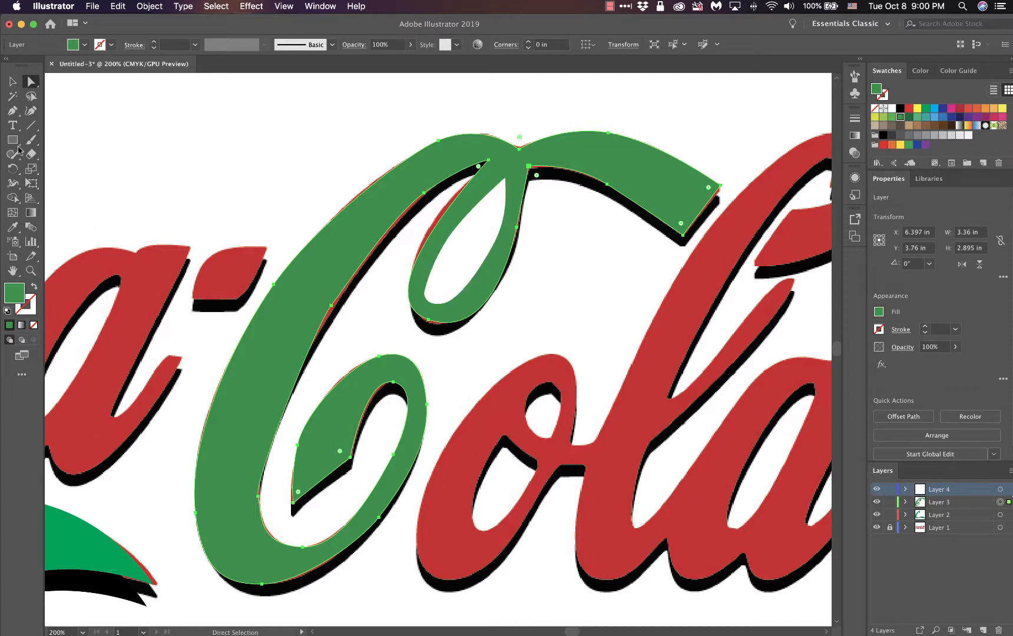
Switch to Finder, open Transforming Bear.ai from the Transformation _ Pen folder, and return to Illustrator with the bear document.
mouse_move(2, 3)
key(super+minus)
key(super+minus)
key(super+minus)
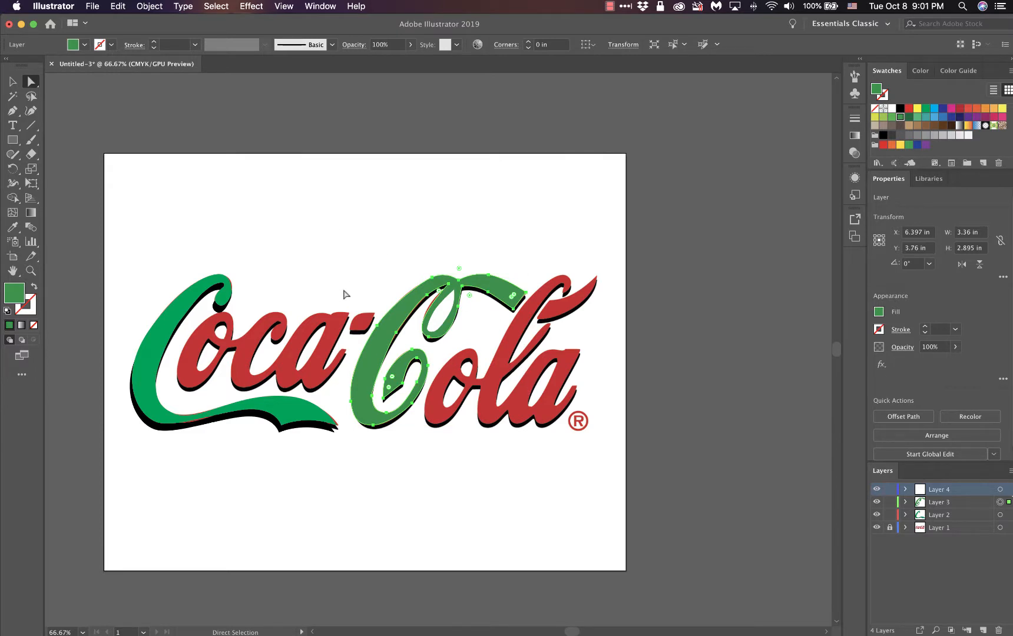
key(ctrl+Up)
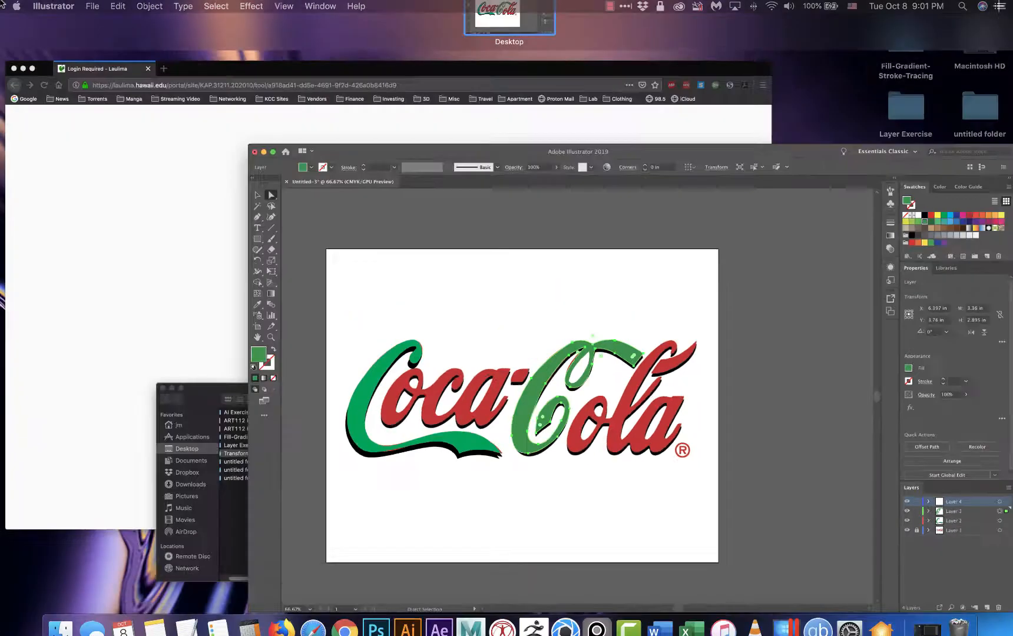
click(275, 504)
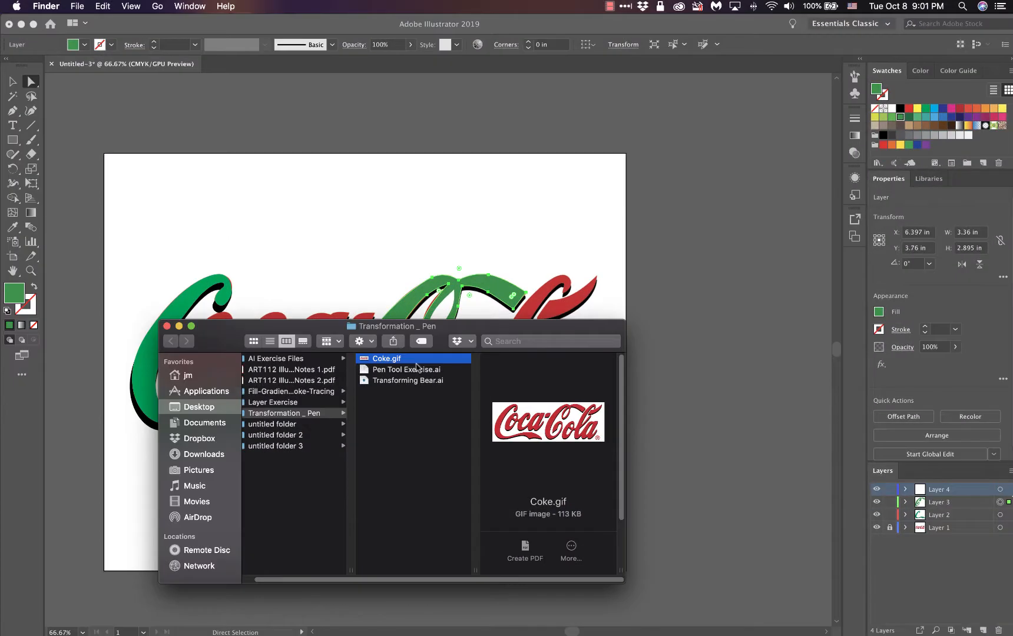
click(390, 379)
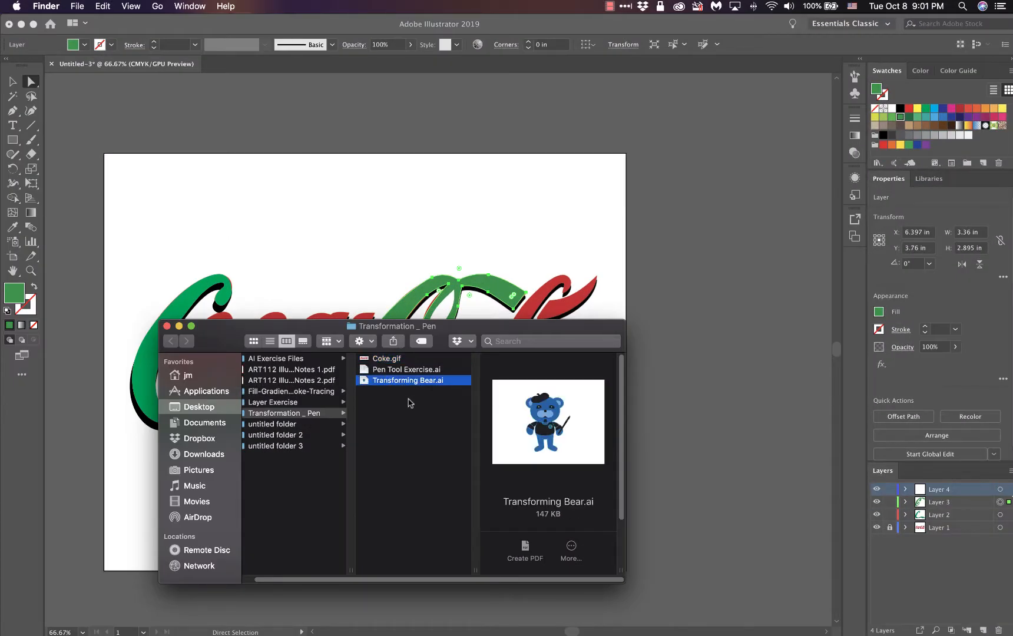
double_click(460, 384)
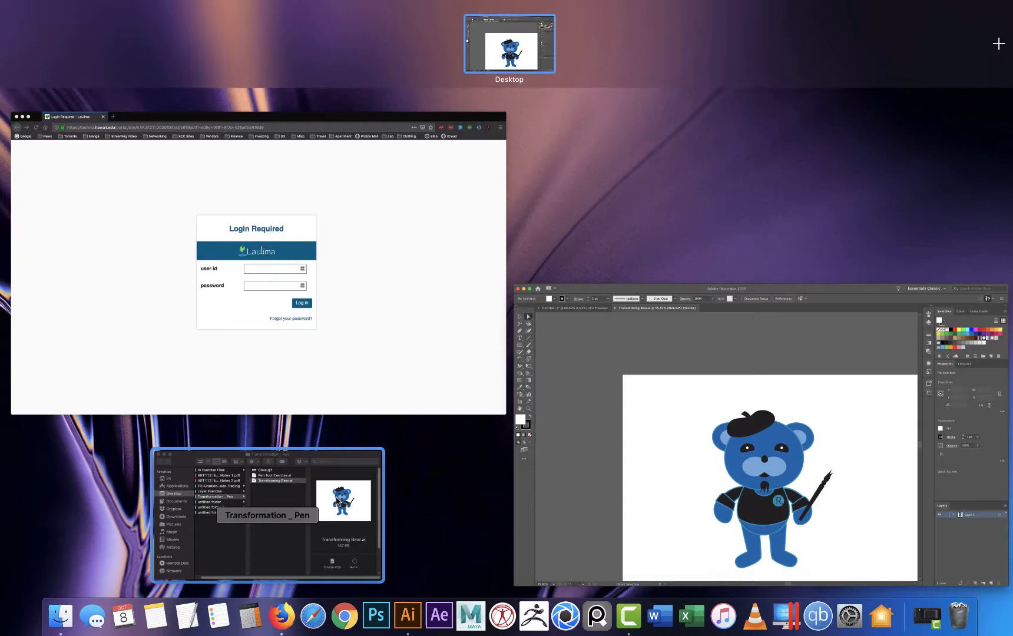
click(351, 500)
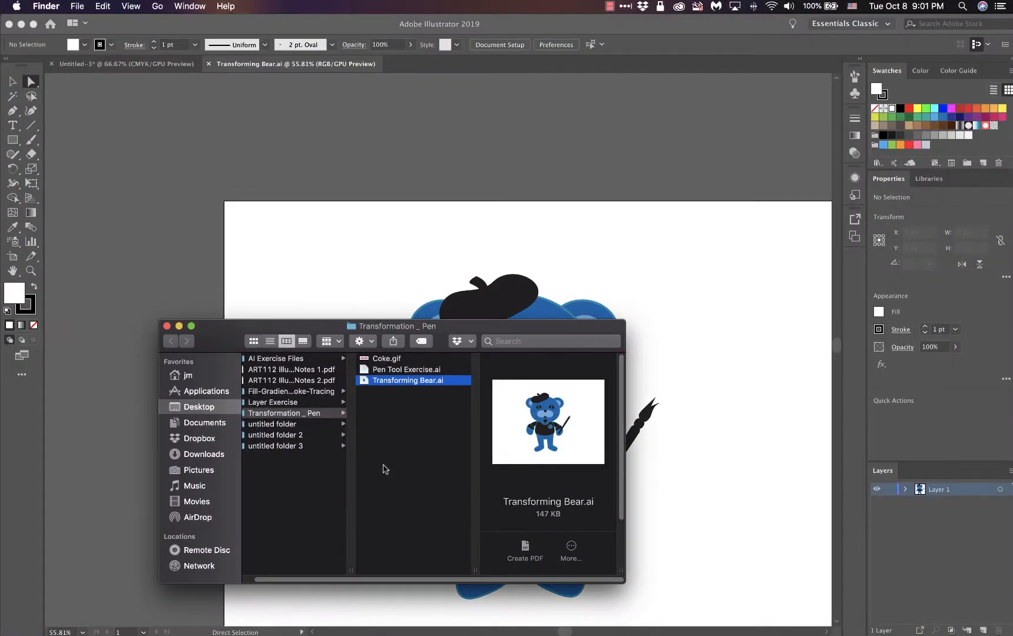
click(356, 165)
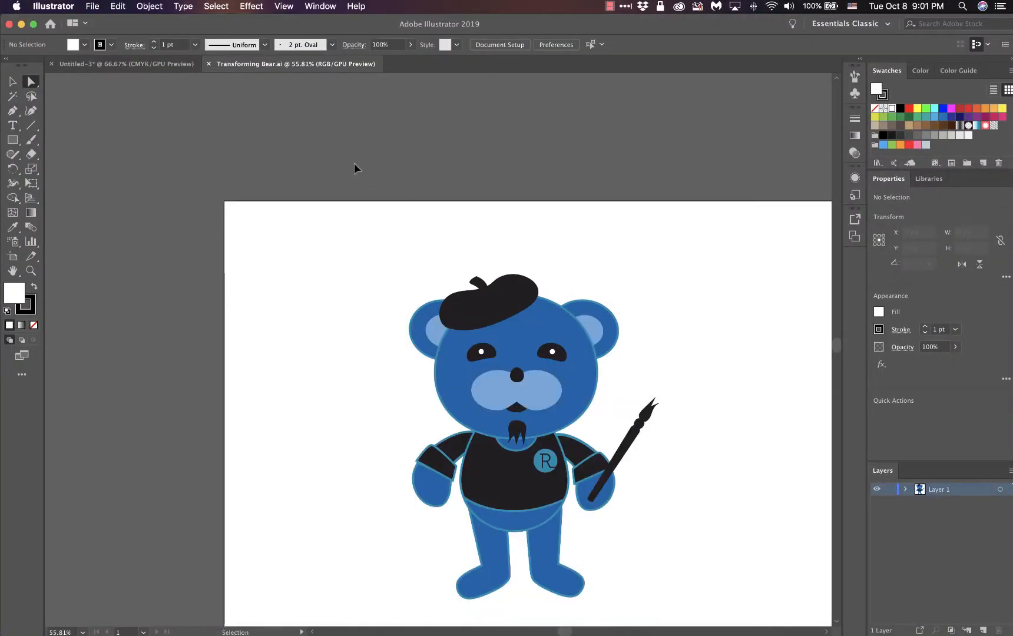
key(super+0)
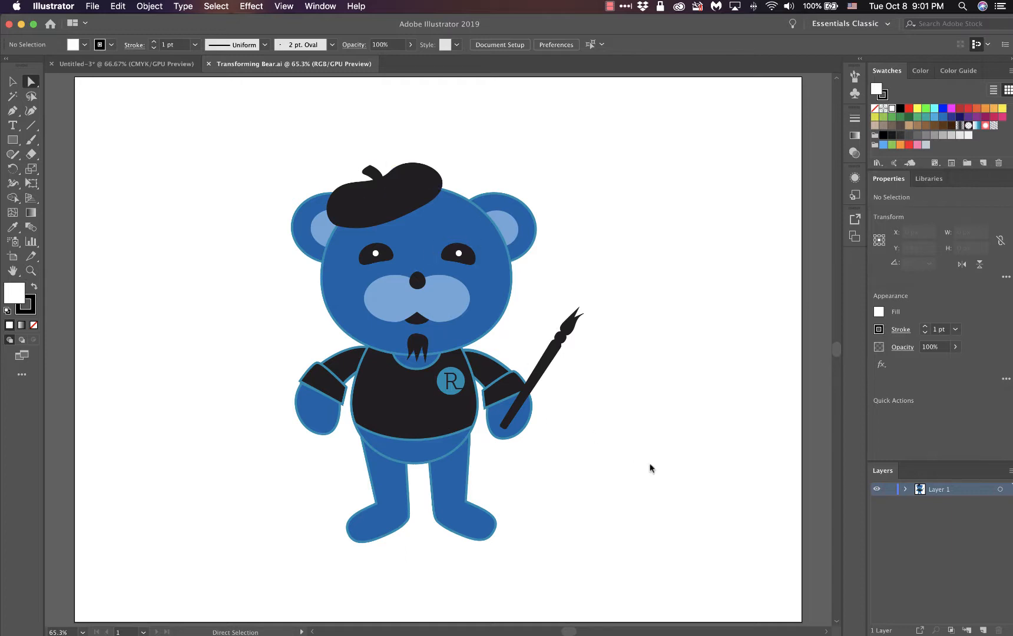
Expand Layer 1 and its group to examine the bear's component objects, and select the whole bear as a group.
click(907, 490)
click(920, 502)
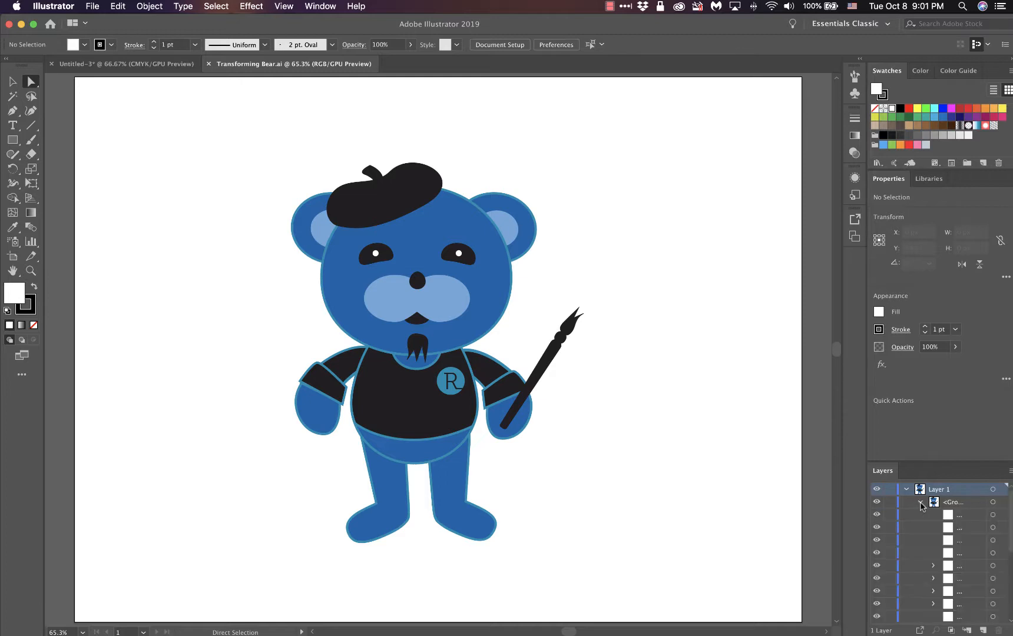
scroll(910, 527, down, 2)
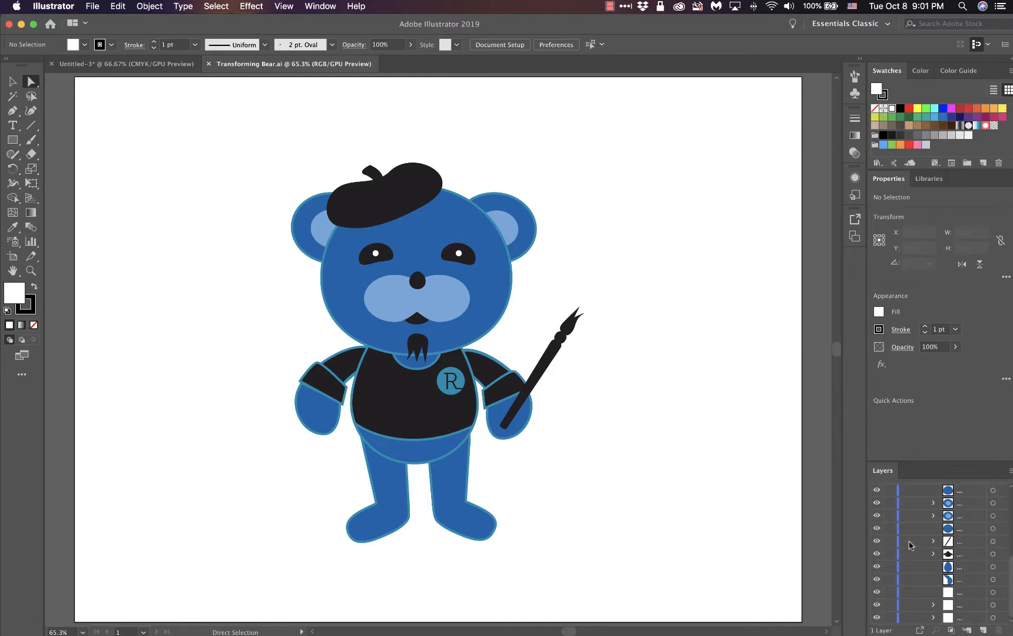
scroll(910, 545, up, 2)
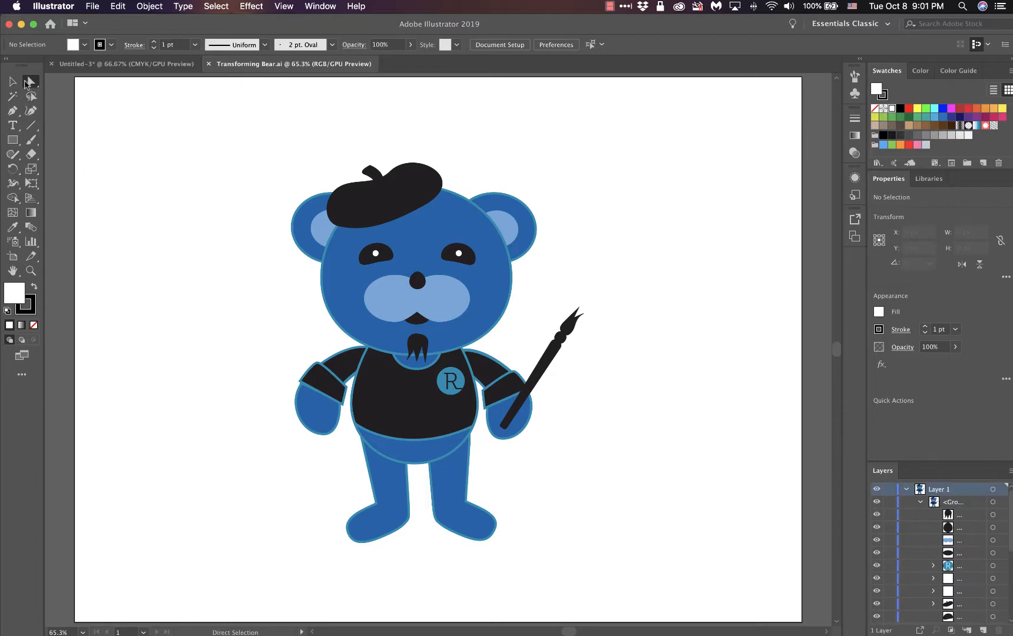
click(14, 82)
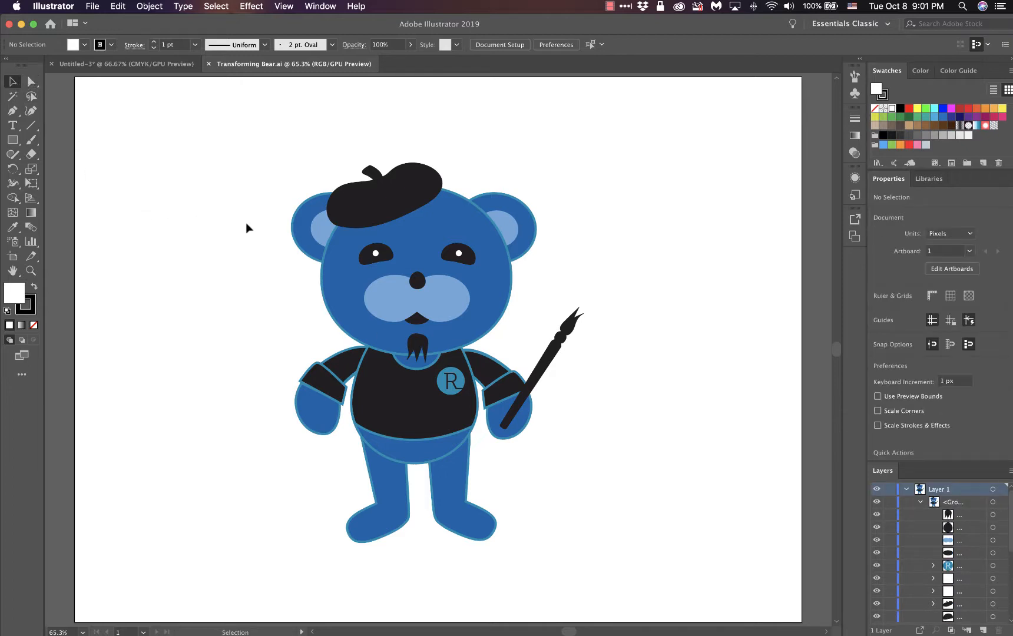
click(292, 231)
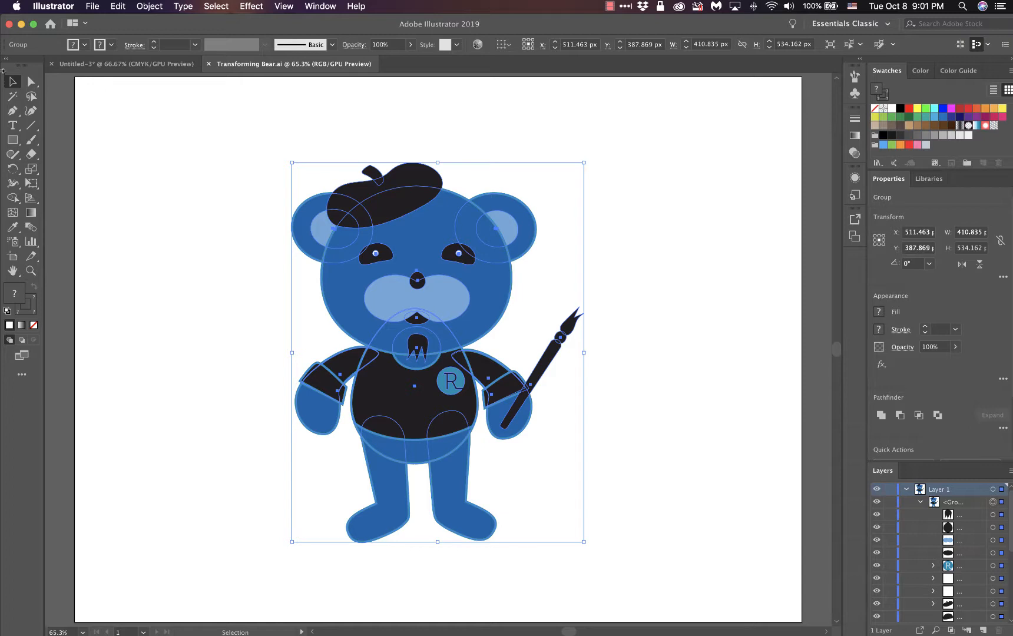
With Direct Selection, move one eye's black shape off its white pupil and distort the other eye and the nose.
click(32, 82)
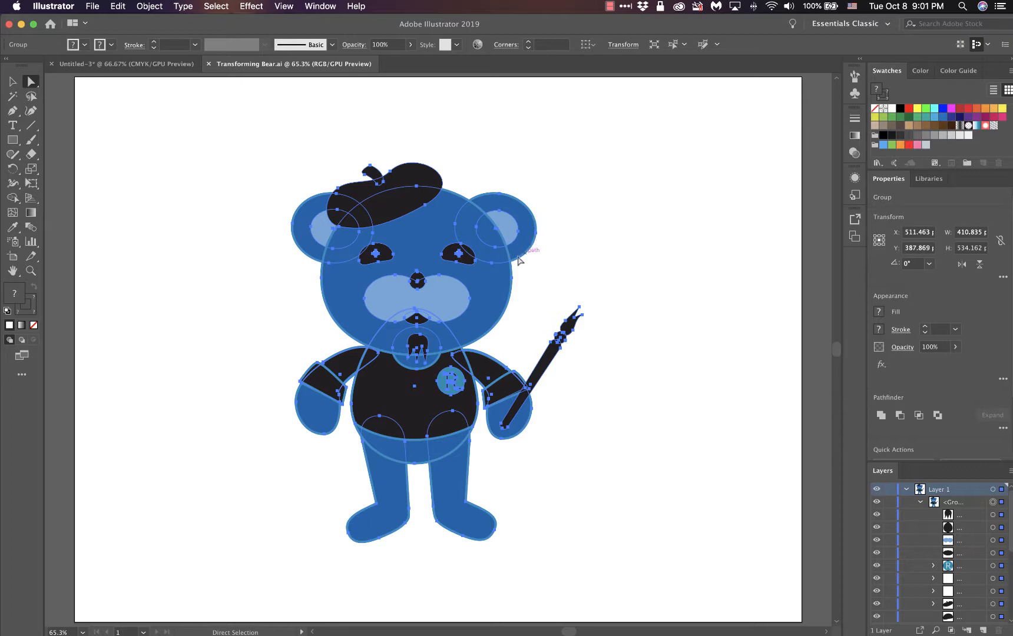
click(446, 254)
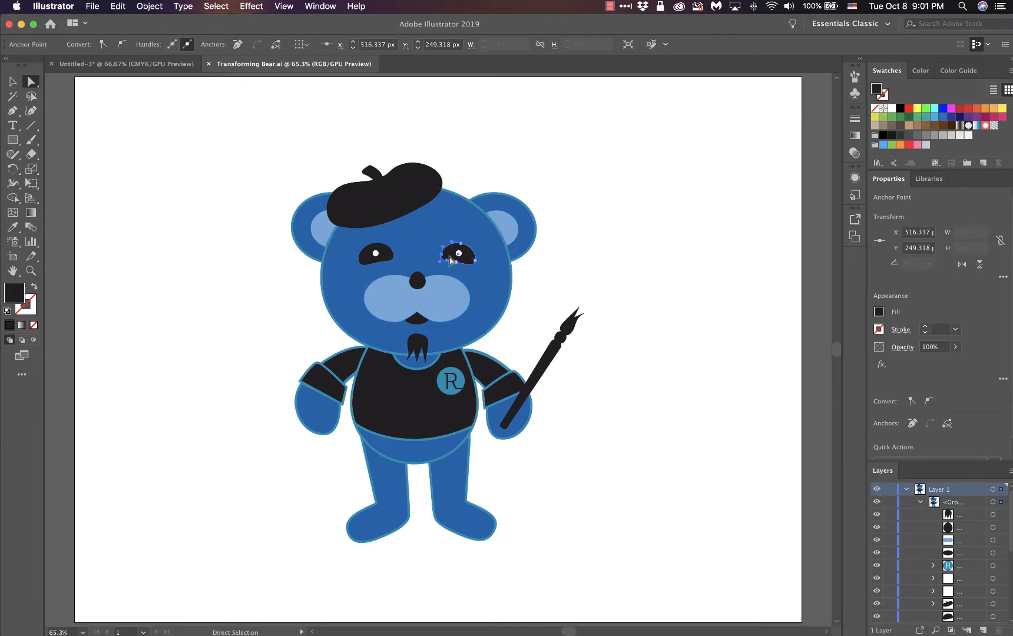
drag(458, 260, 476, 274)
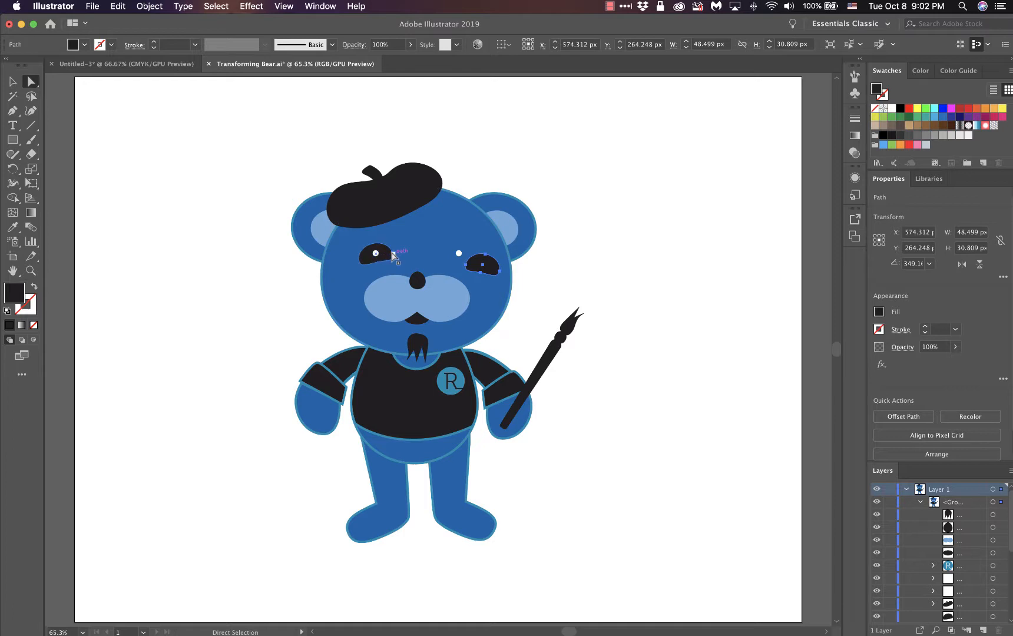
drag(388, 254, 405, 234)
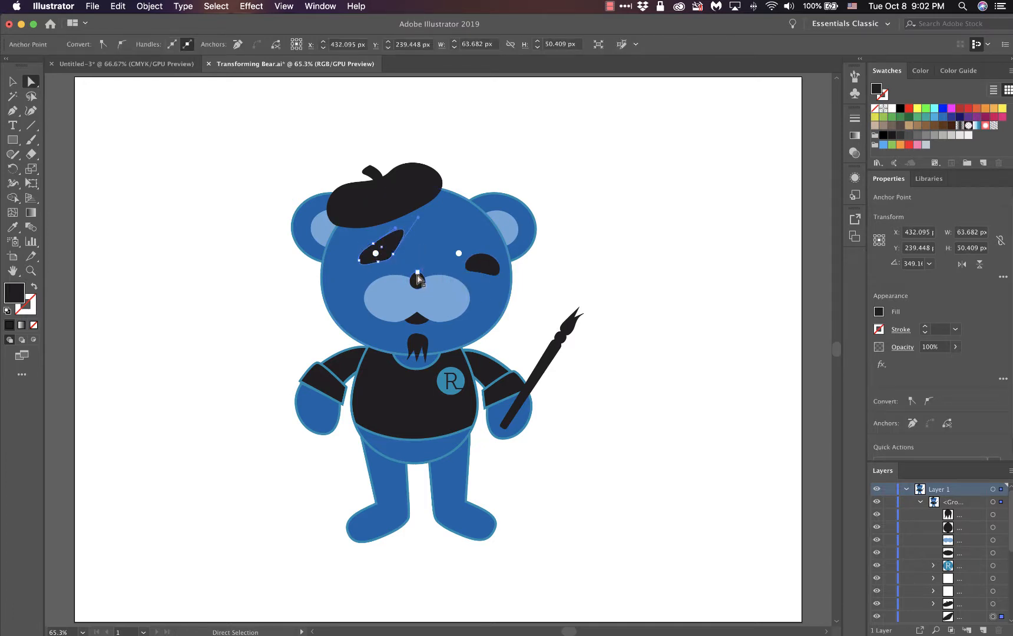
drag(417, 271, 447, 287)
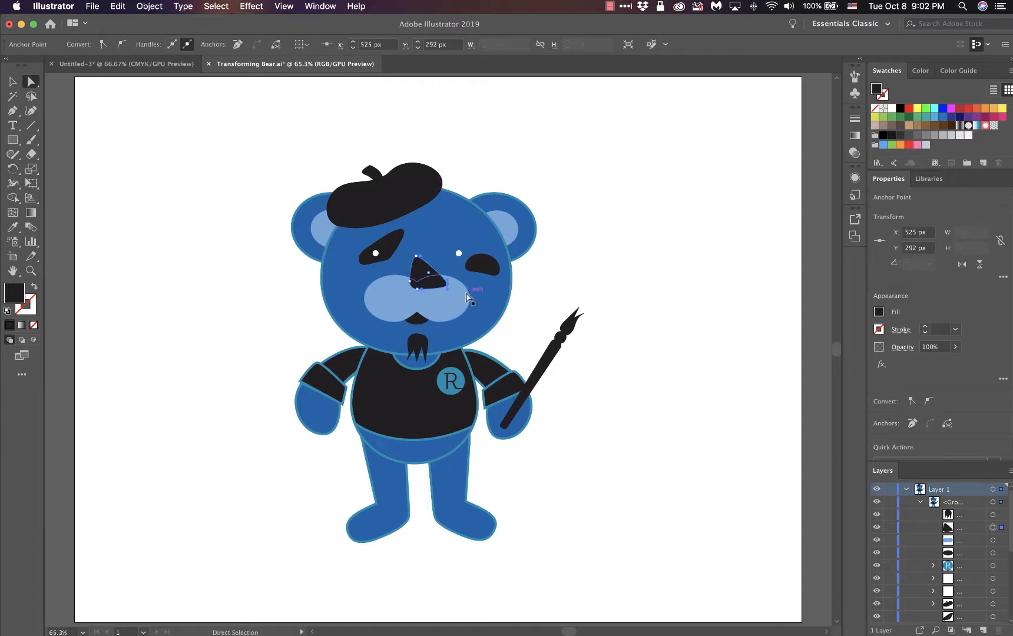
Undo the direct-selection edits to the bear's eyes and nose.
key(super+z)
key(super+z)
key(super+z)
key(super+z)
key(super+z)
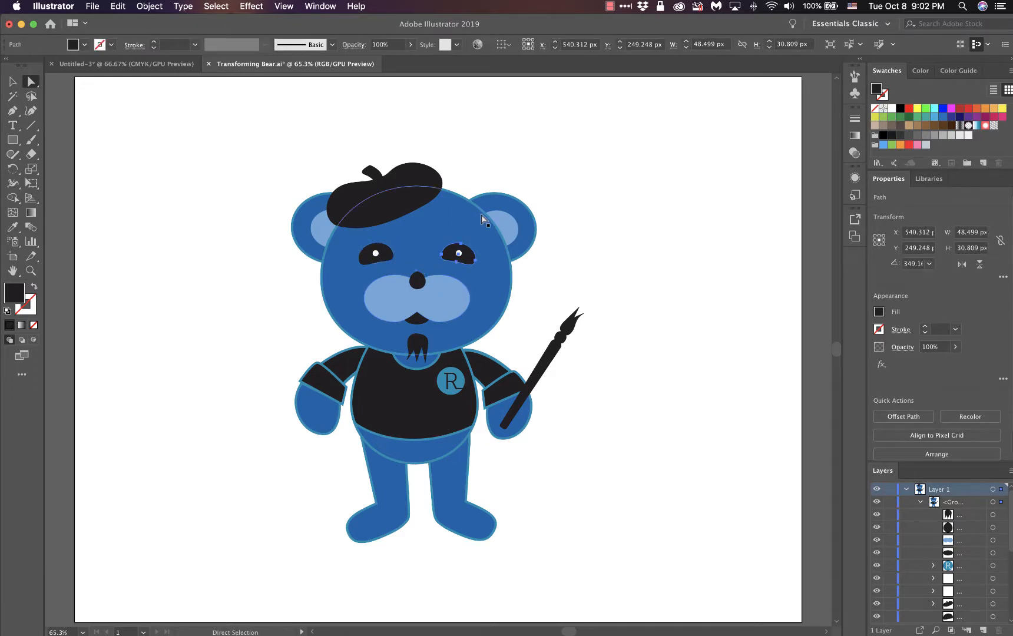
Deselect the eye shape, select the whole grouped bear with the Selection tool, and move it about 21 px right and down.
key(super+equal)
key(super+equal)
key(super+equal)
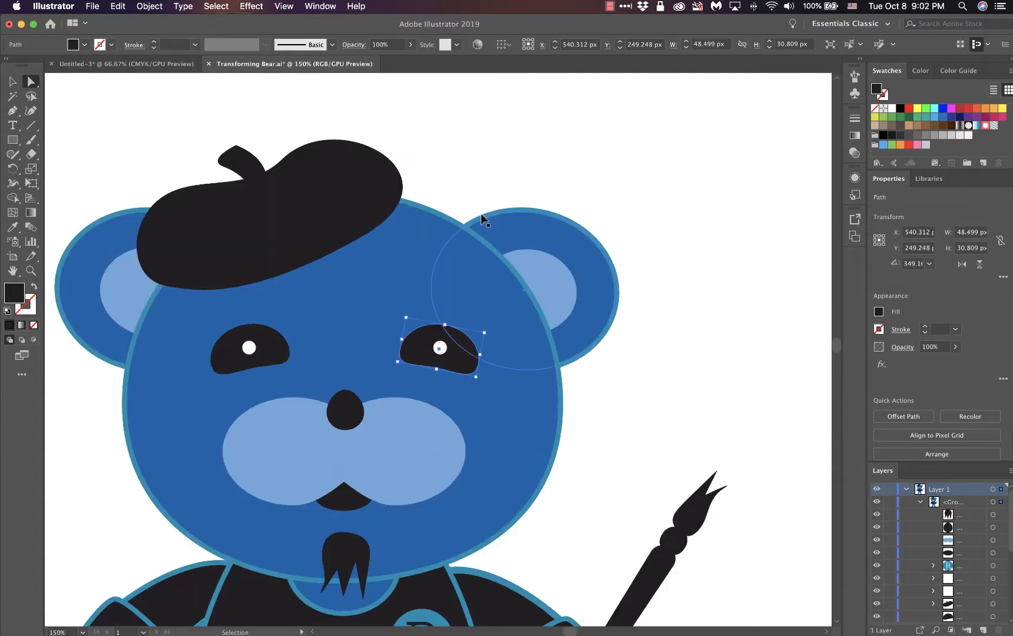
click(12, 82)
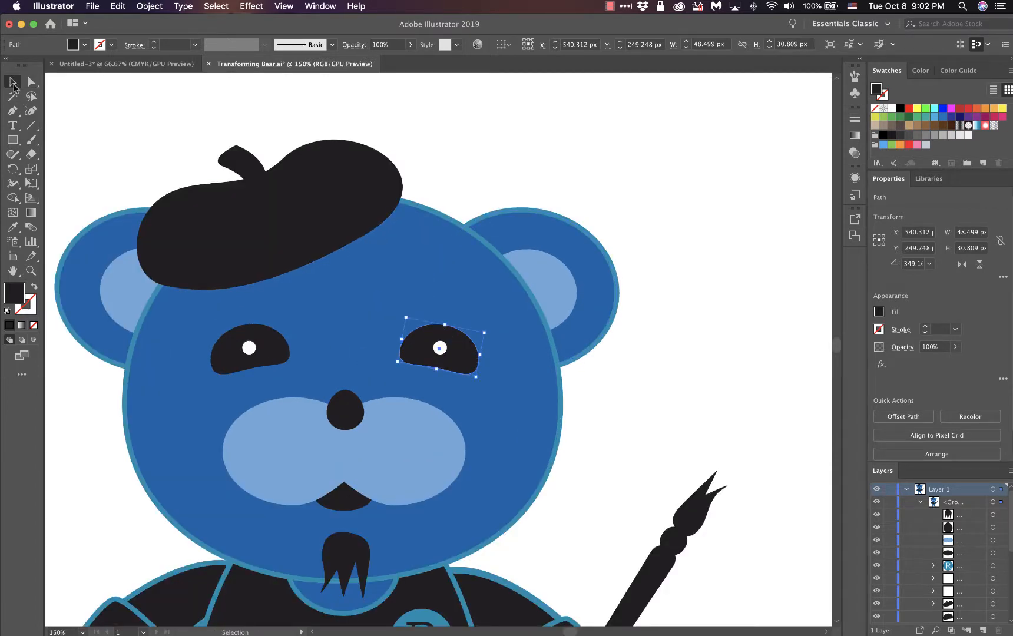
click(711, 366)
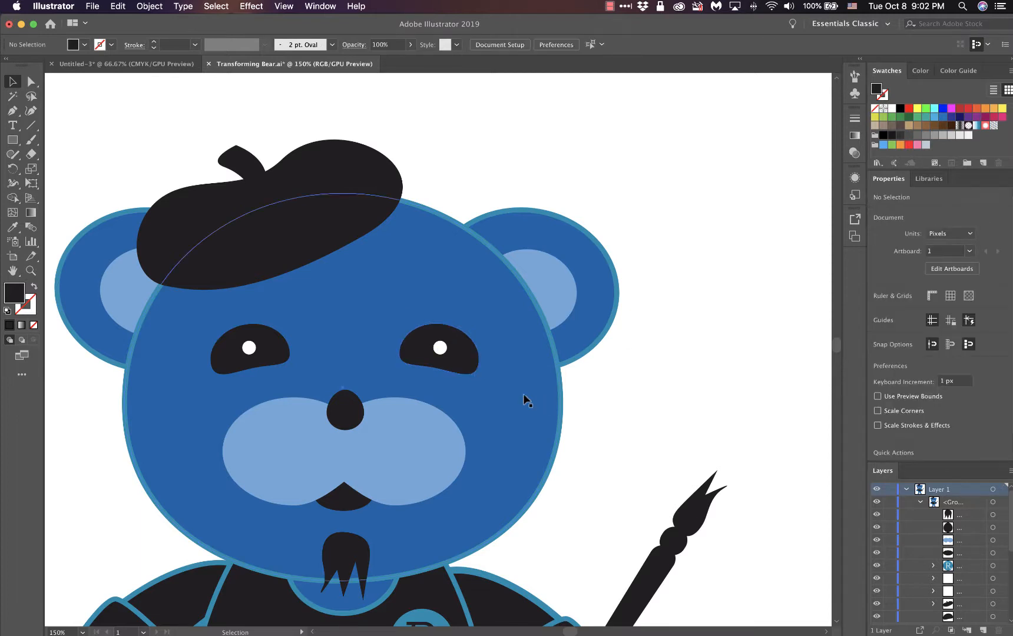
click(475, 369)
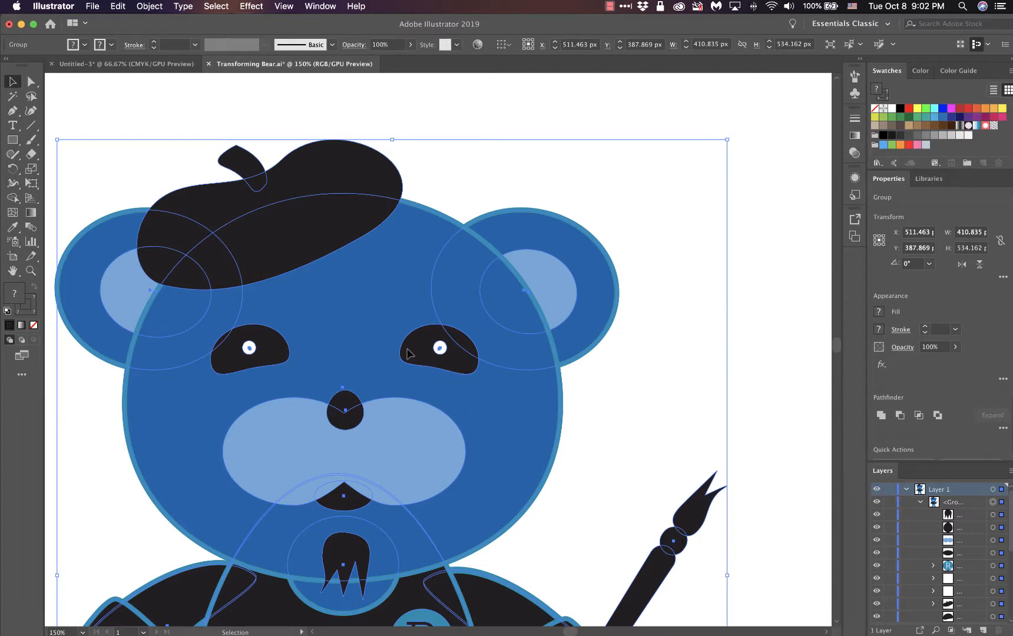
drag(424, 363, 442, 381)
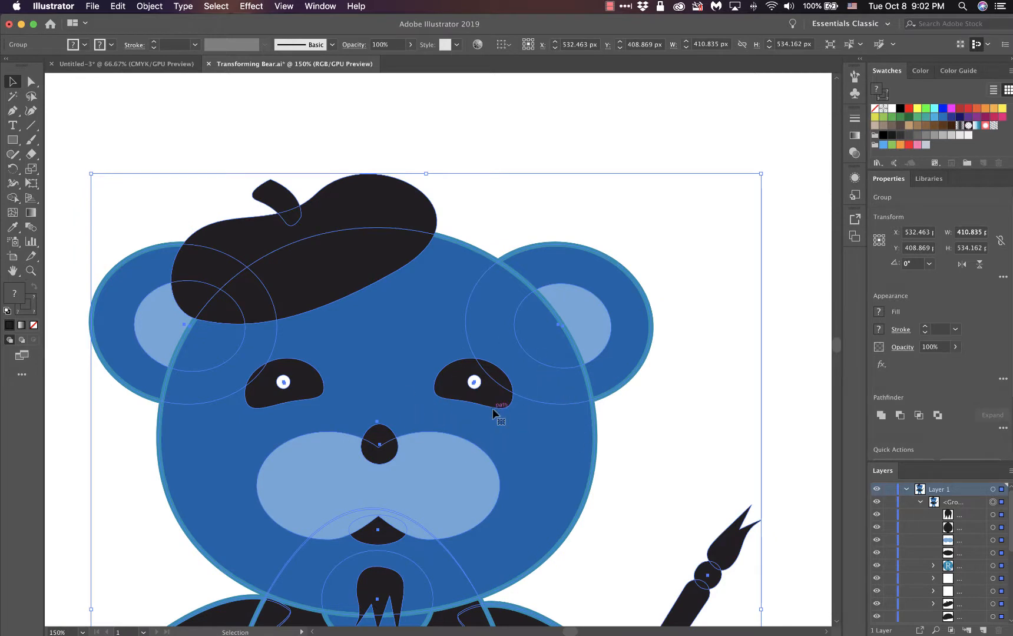
Undo the bear's last move, and lock and unlock the whole bear group.
key(super+z)
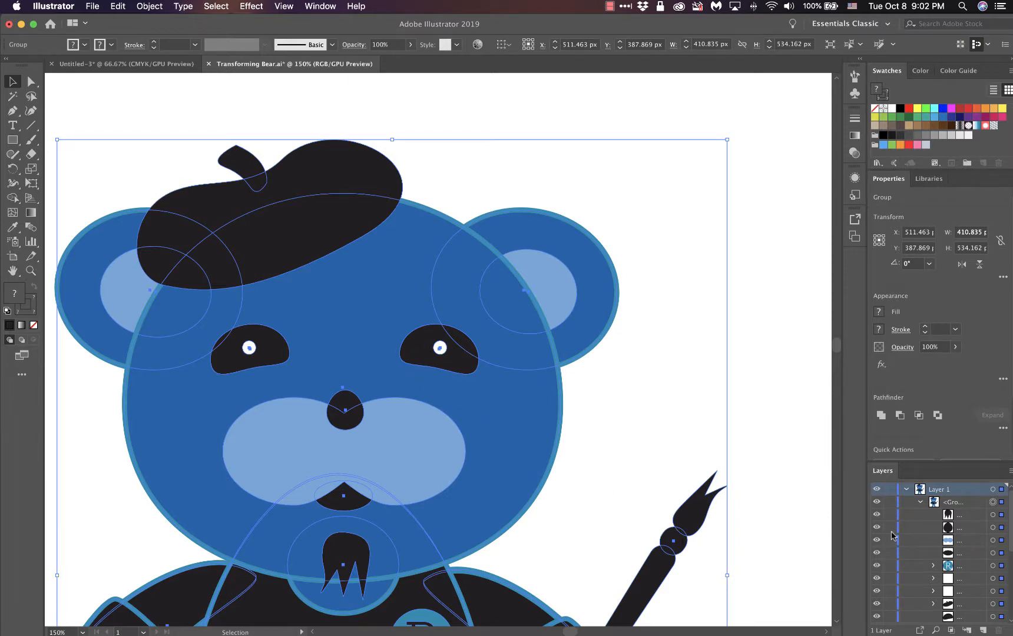
click(889, 501)
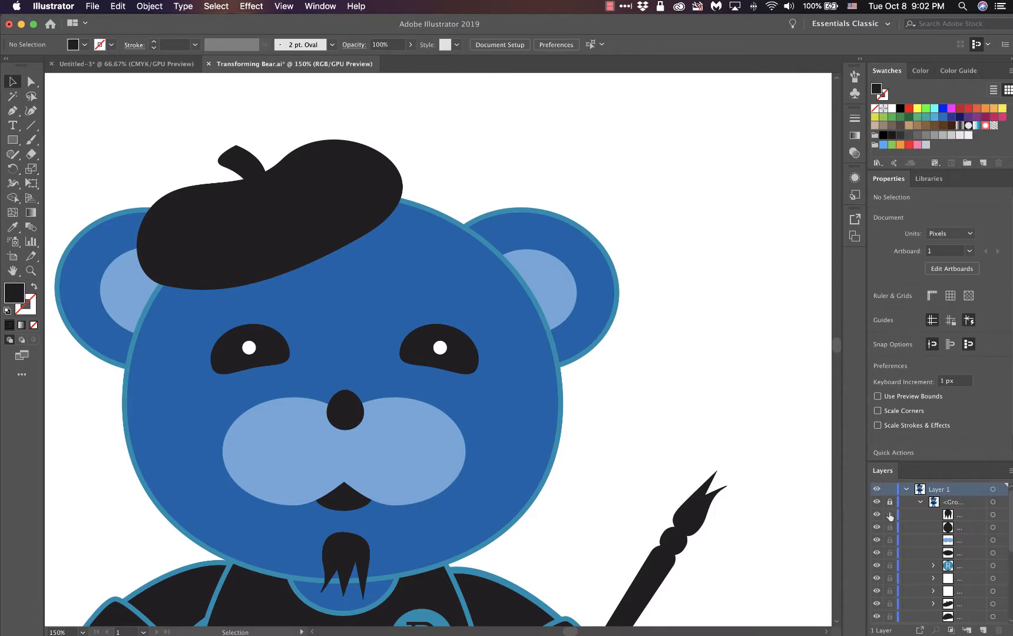
key(super+alt+2)
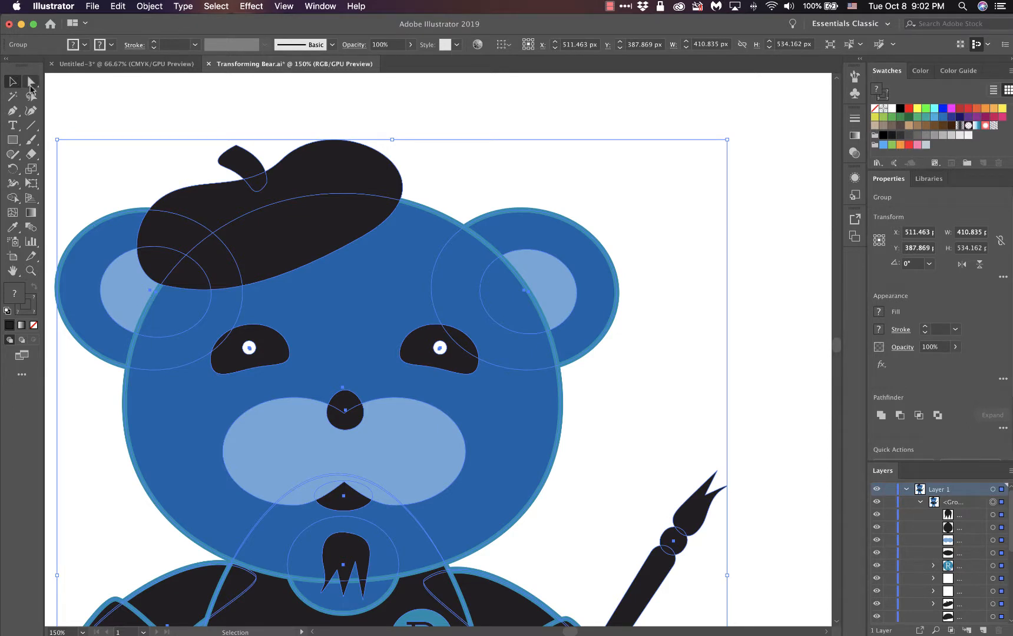
Pick an anchor on the right-hand eye with Direct Selection, try moving that eye with the Selection tool, and undo the move.
click(31, 82)
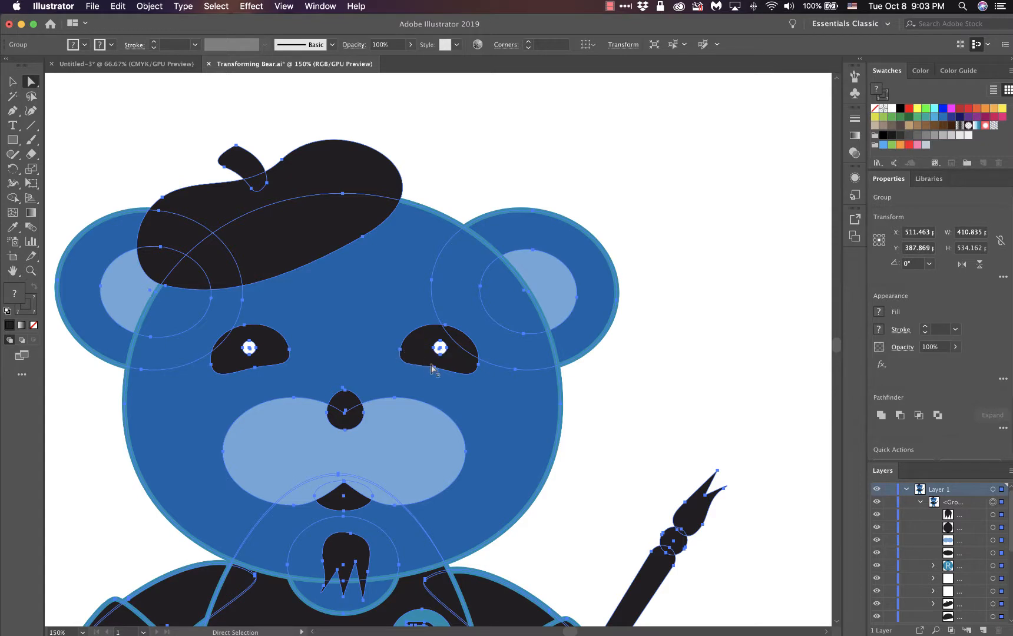
click(400, 352)
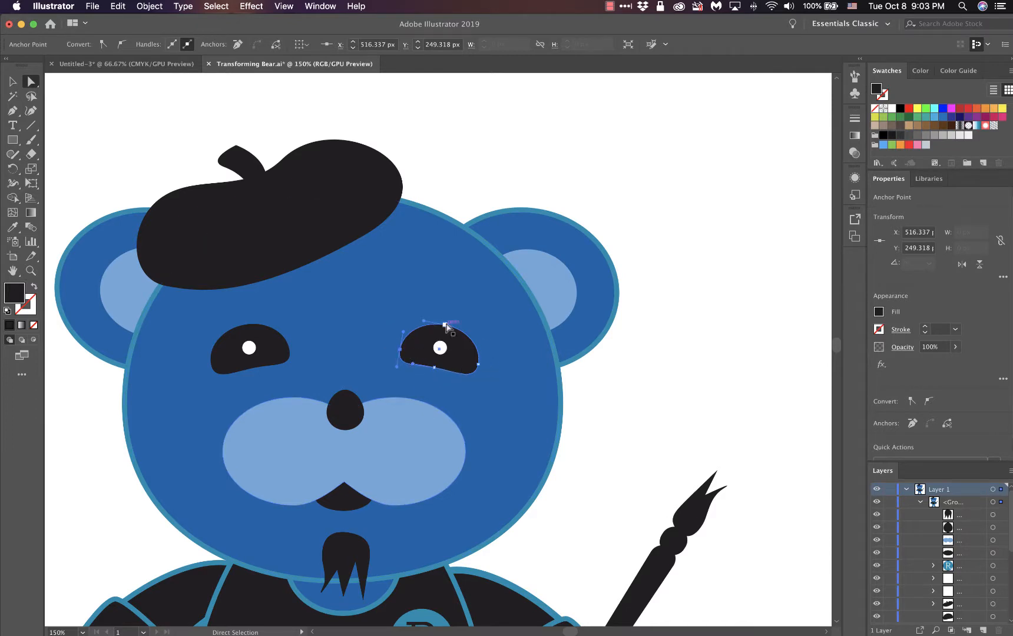
click(13, 84)
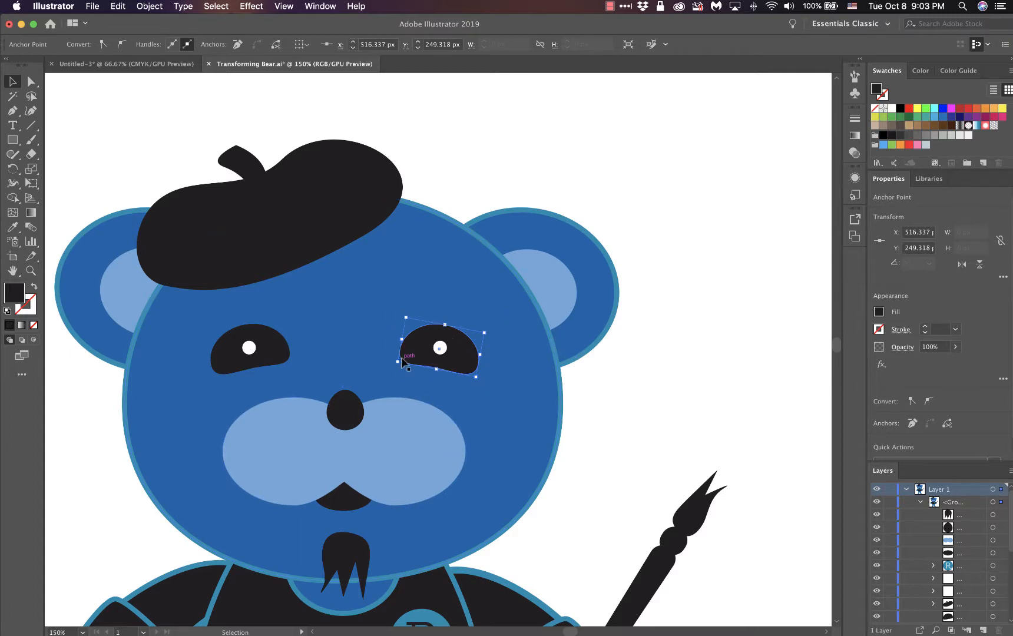
drag(418, 356, 548, 396)
key(super+z)
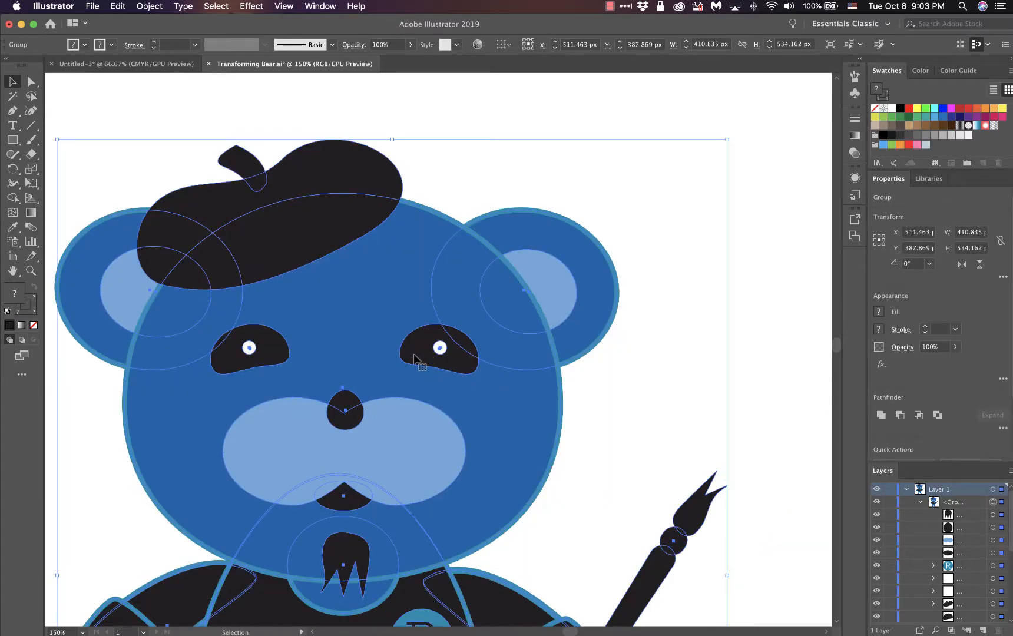
Isolate the bear's group and use Direct Selection to pick the anchor point at the right-hand eye's inner edge.
double_click(420, 355)
click(31, 82)
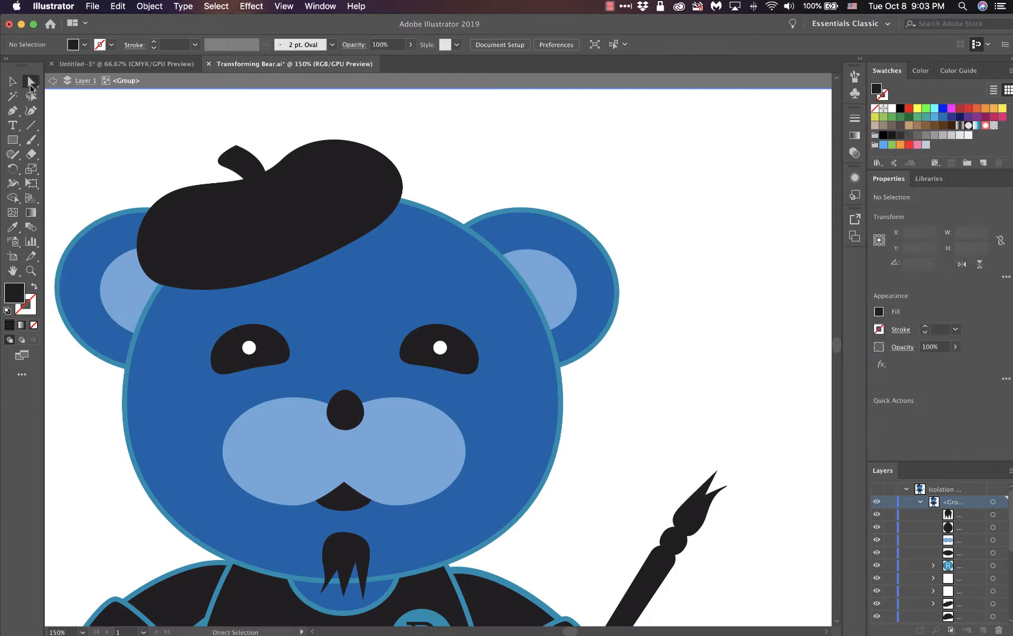
click(405, 362)
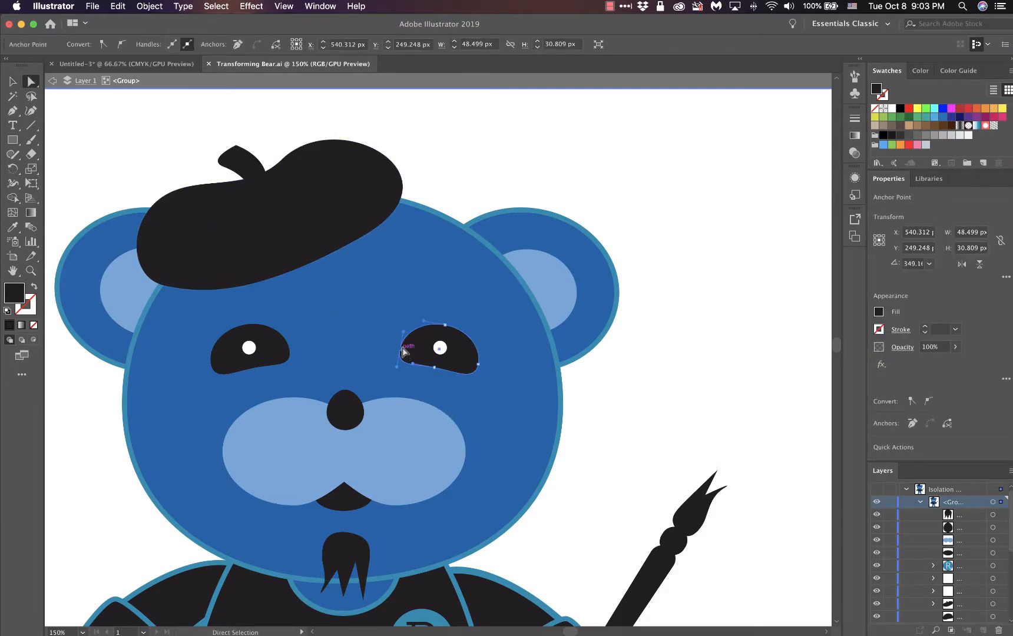
click(401, 348)
Try a move around the right-hand eye with the Selection tool in isolation mode, and undo it.
key(v)
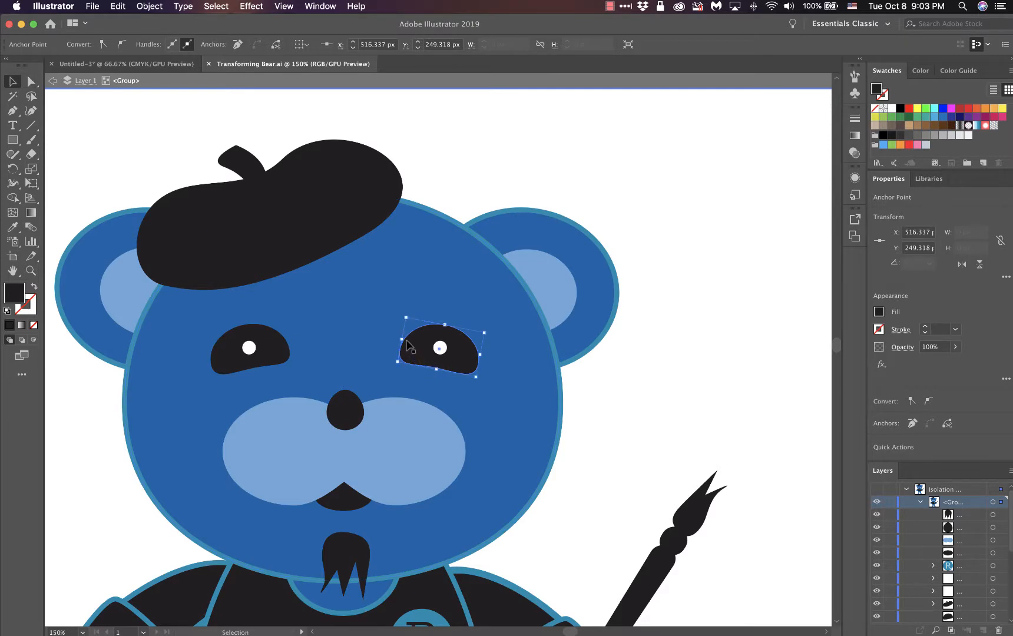
drag(401, 345, 429, 368)
key(cmd+z)
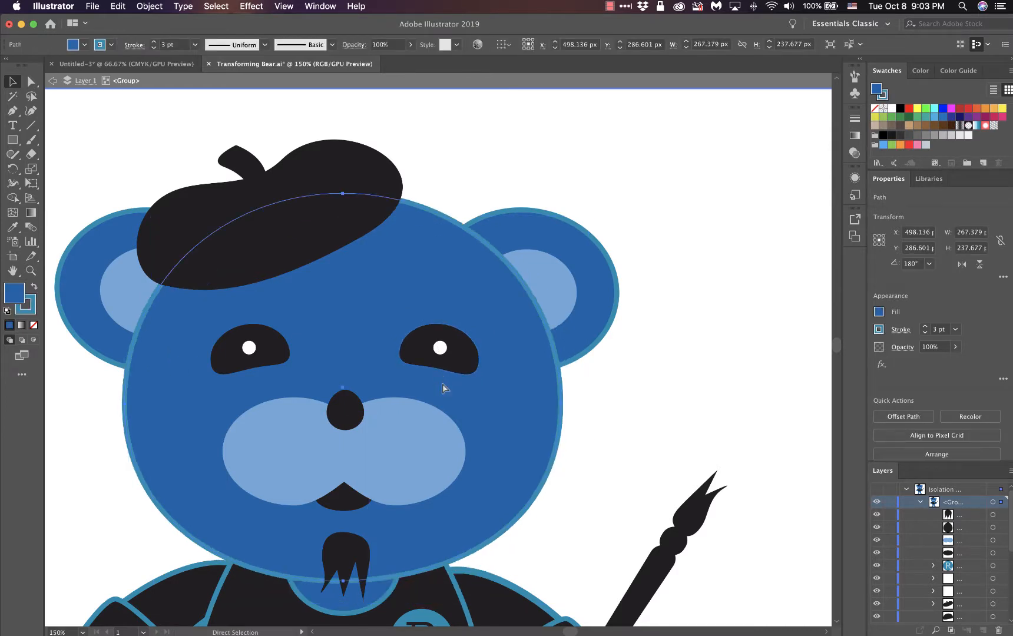
Select the right-hand eye's black shape and, with Direct Selection, move it about 3 px to the right.
click(416, 355)
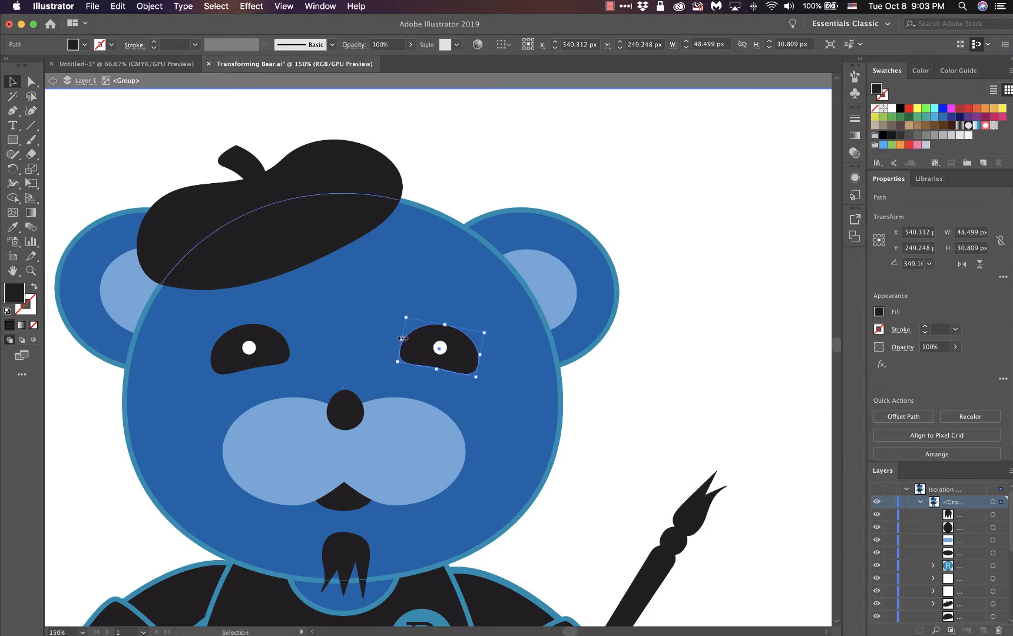
key(a)
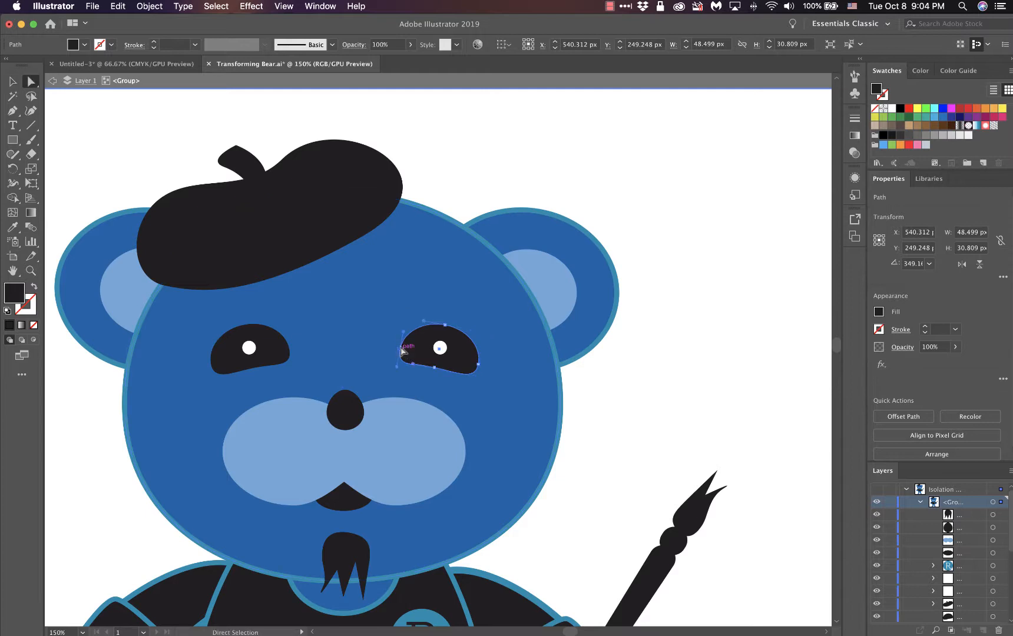
click(401, 351)
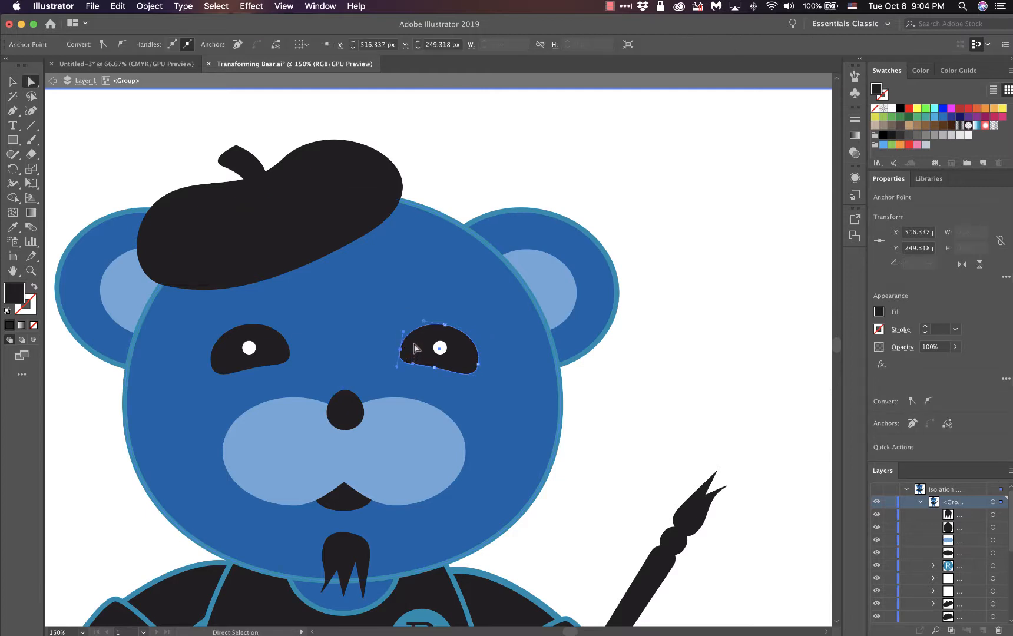
drag(414, 349, 460, 380)
Move the left-hand eye's black shape off its pupil toward the nose, and undo the move.
click(276, 352)
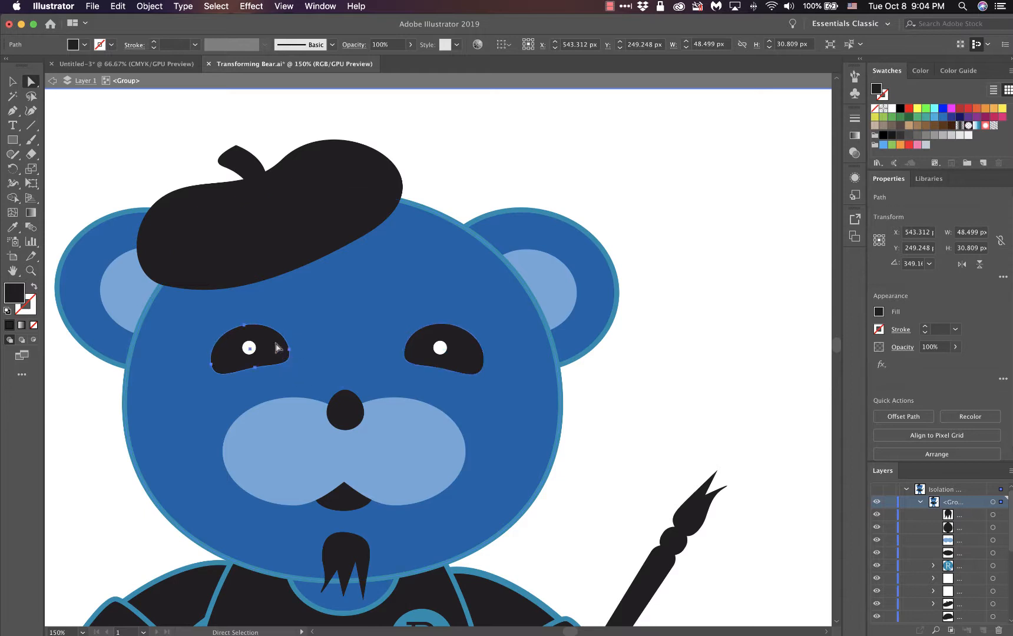
drag(276, 352, 339, 381)
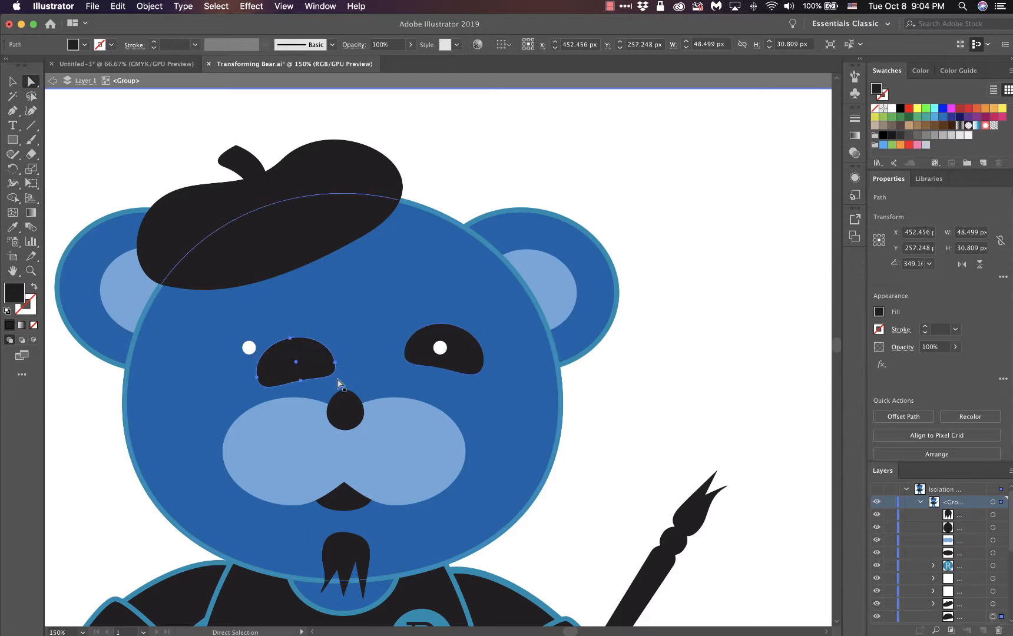
key(super+z)
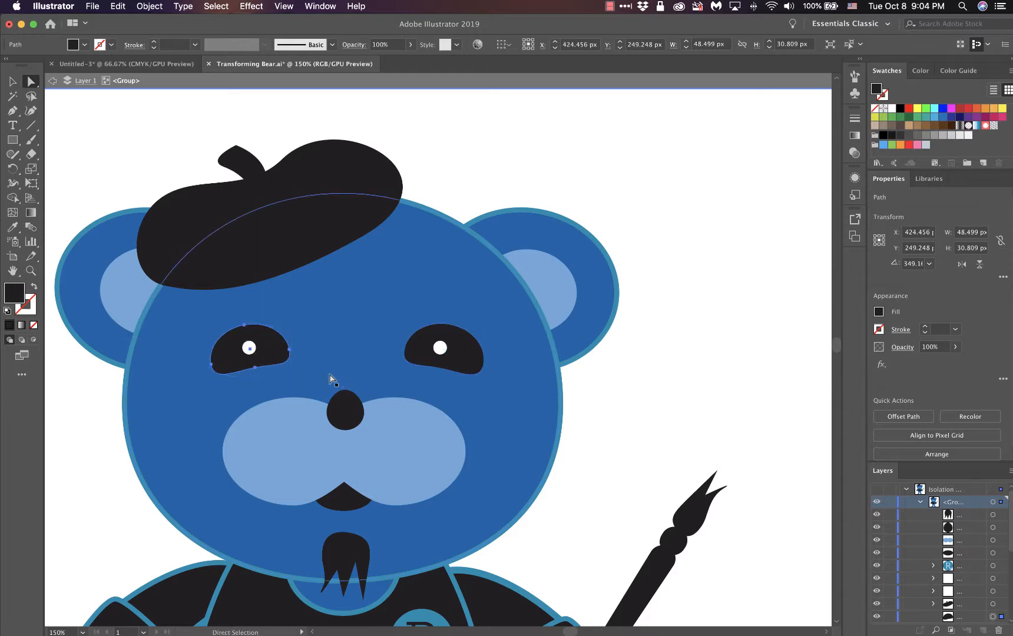
Try moving the left-hand eye's white pupil toward the nose with Direct Selection.
click(247, 347)
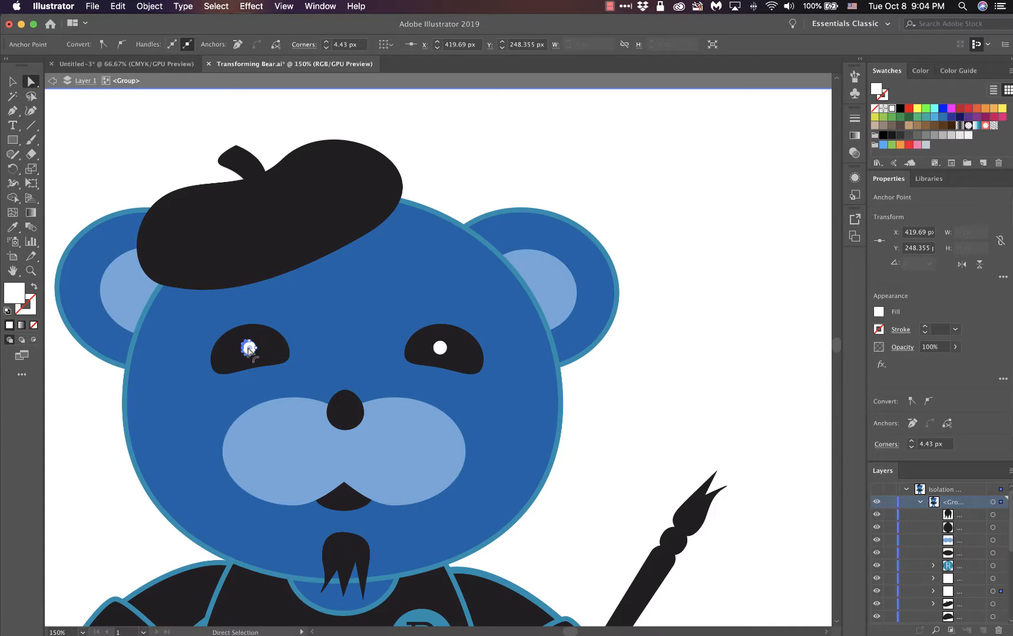
drag(247, 349, 316, 366)
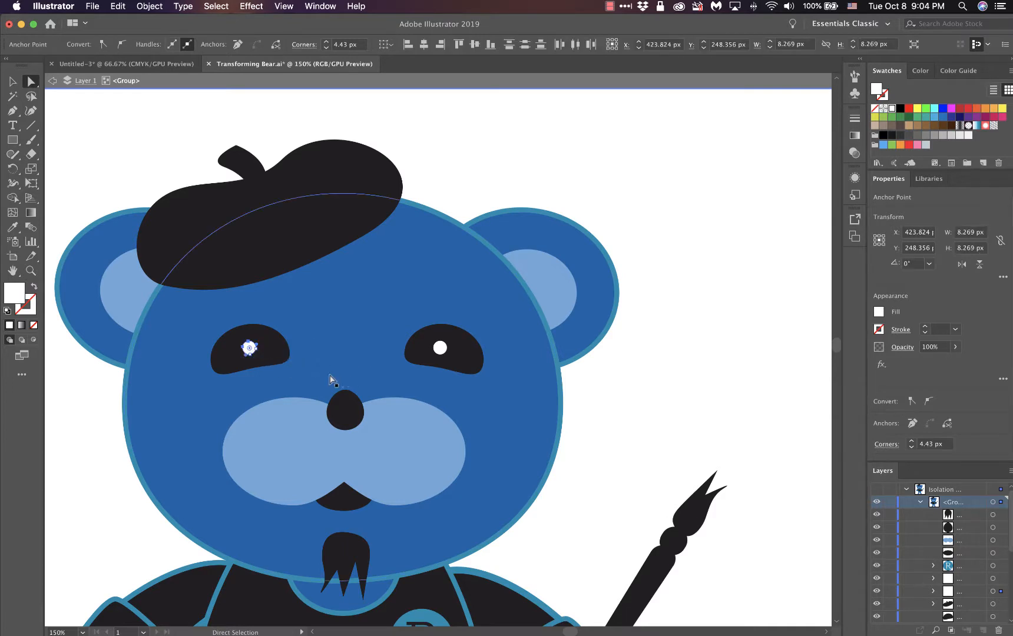
drag(249, 350, 307, 369)
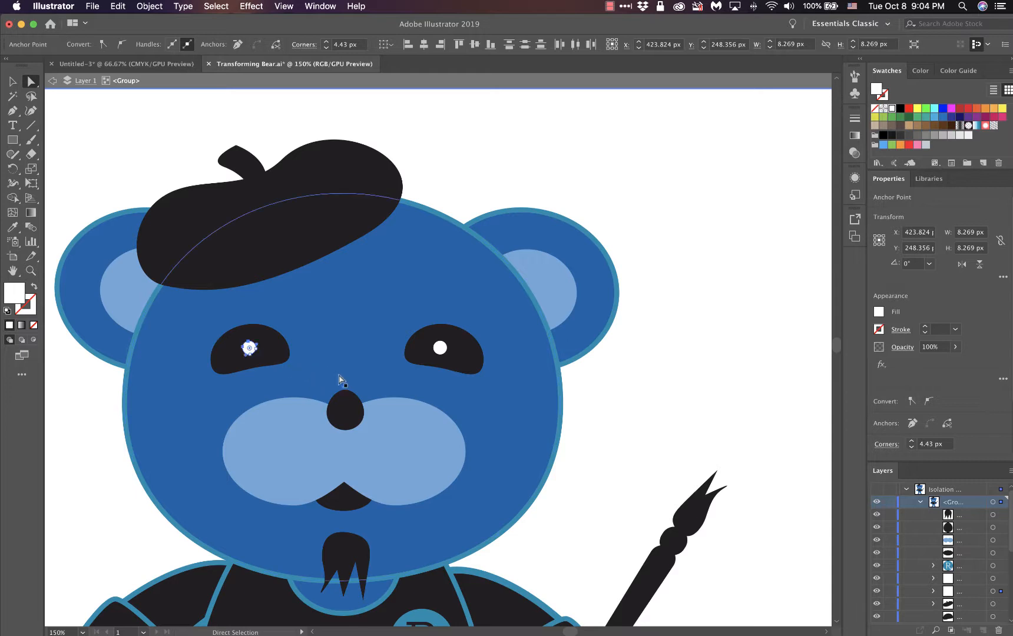
click(243, 349)
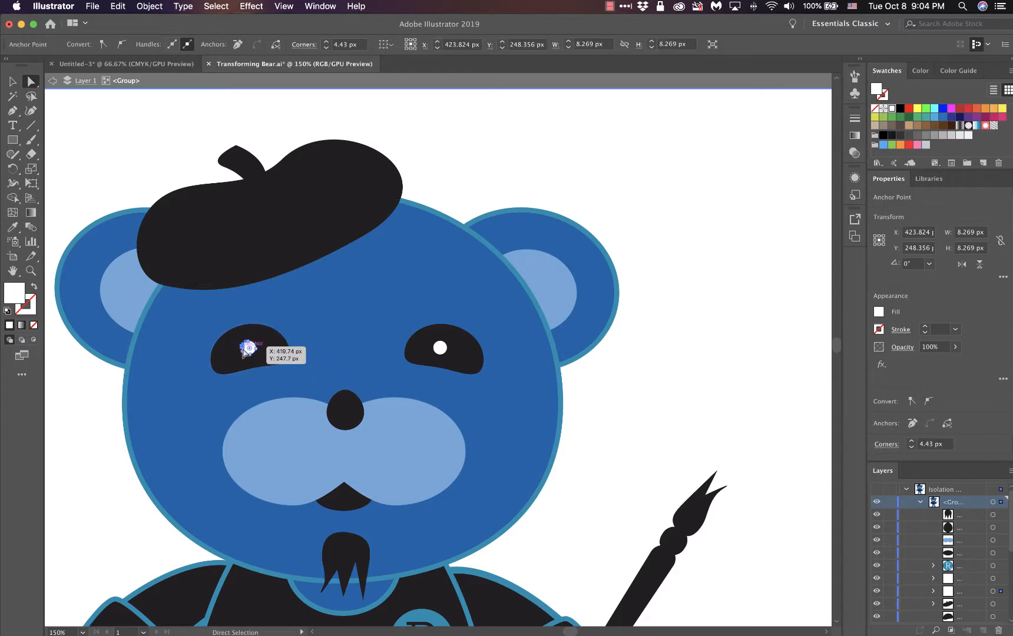
drag(249, 351, 332, 373)
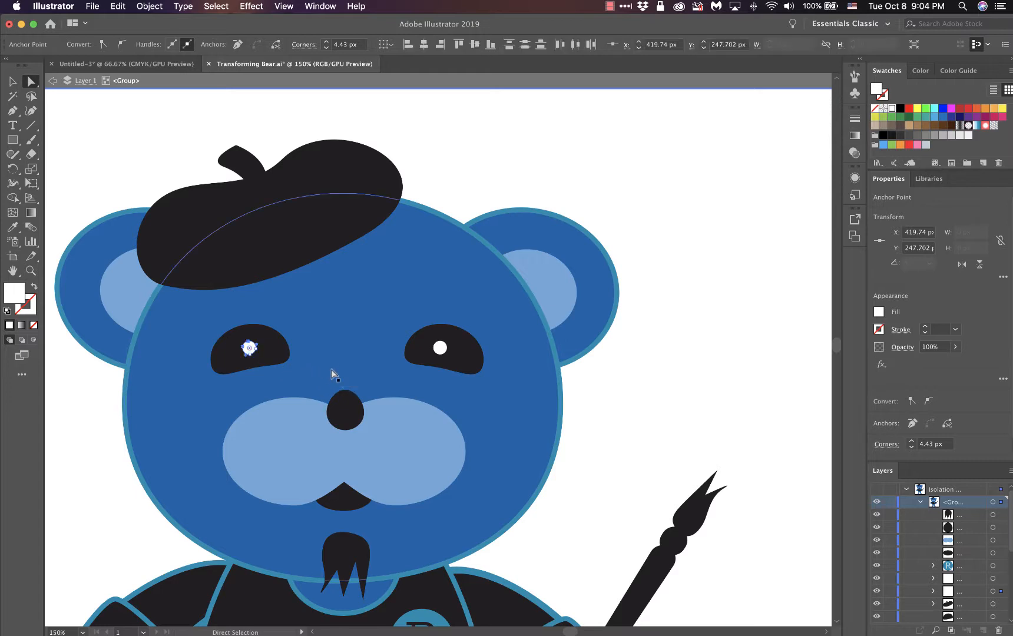
Move the right-hand eye's black shape down and its white pupil about 23 px up, and undo both moves.
click(442, 350)
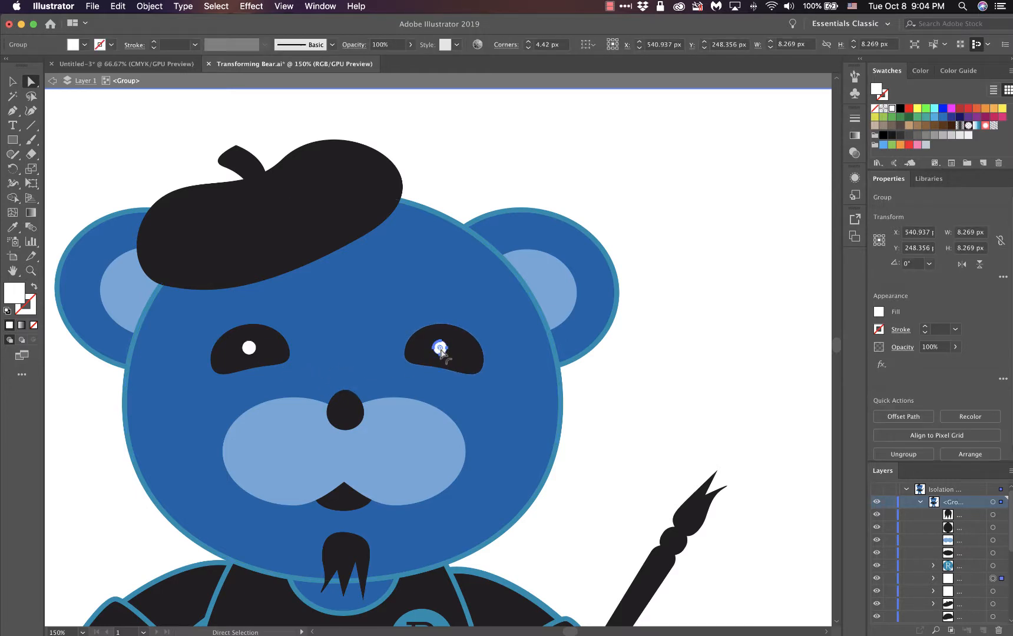
drag(440, 351, 458, 397)
click(422, 359)
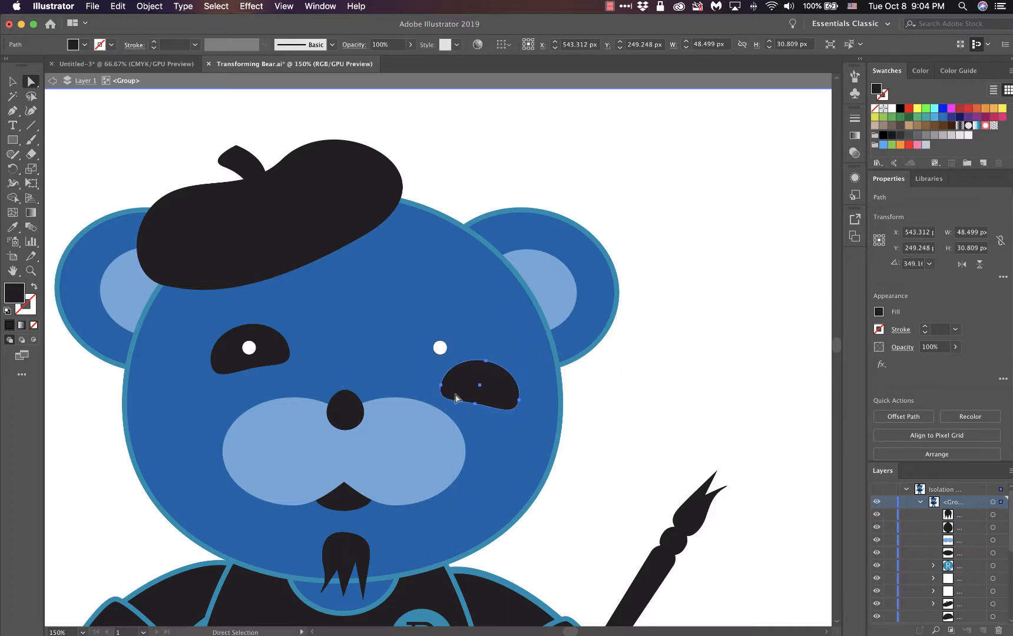
click(440, 348)
drag(439, 347, 437, 309)
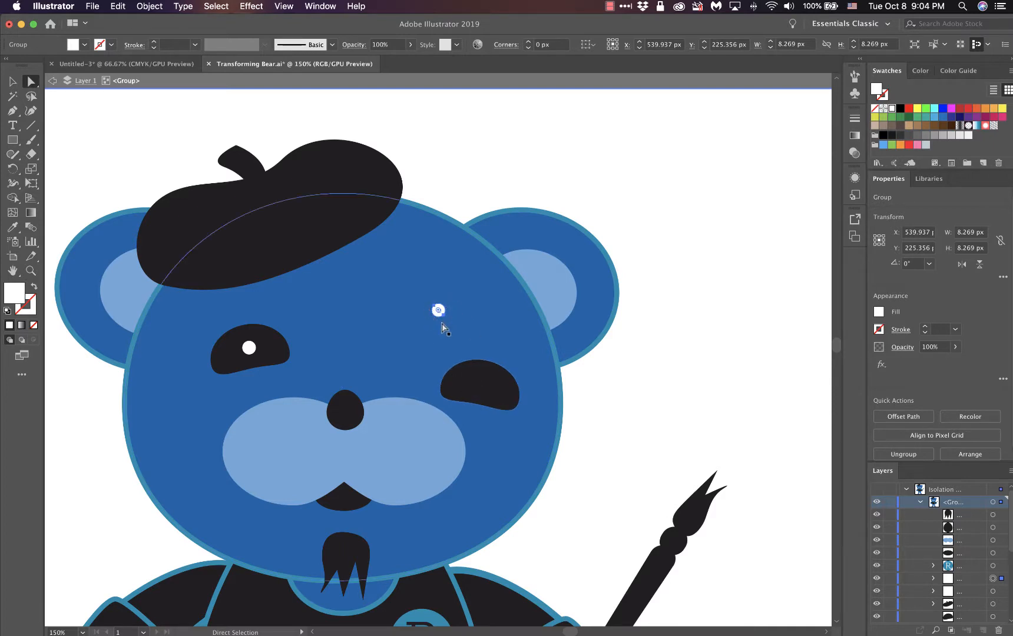
key(super+z)
key(super+z)
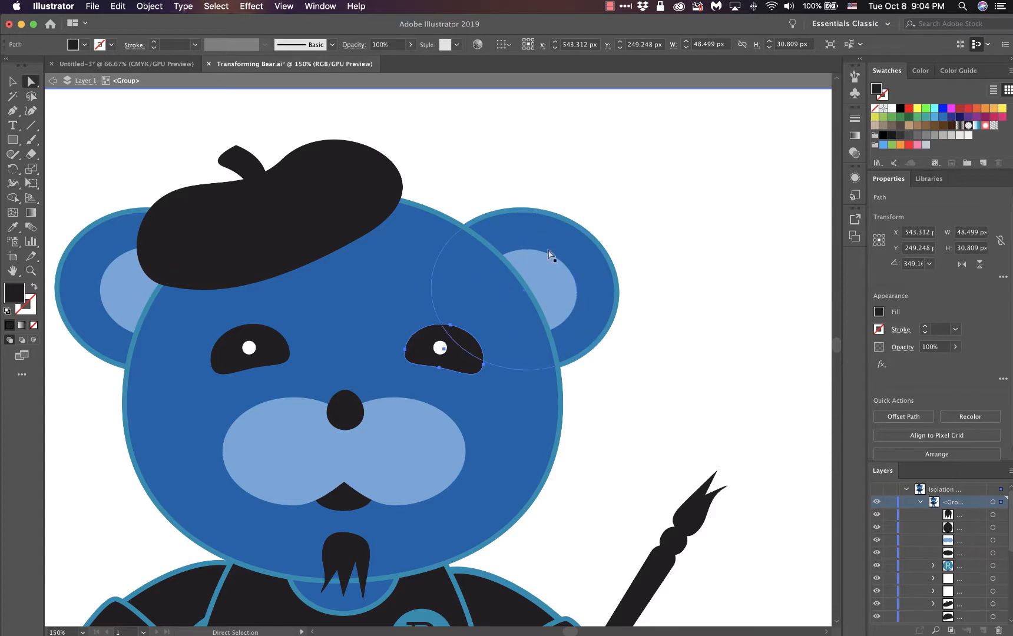
Pull the right-hand ear's inner and outer ovals away, and reposition them behind the head with the outer oval at about X 596, Y 202 px.
click(572, 288)
drag(567, 296, 679, 286)
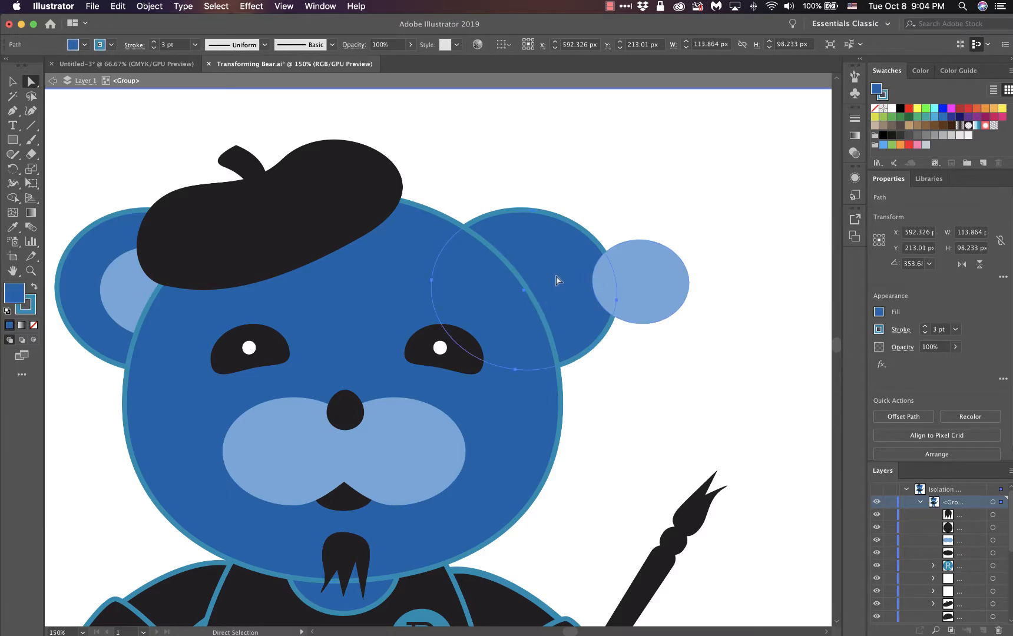
drag(557, 277, 548, 184)
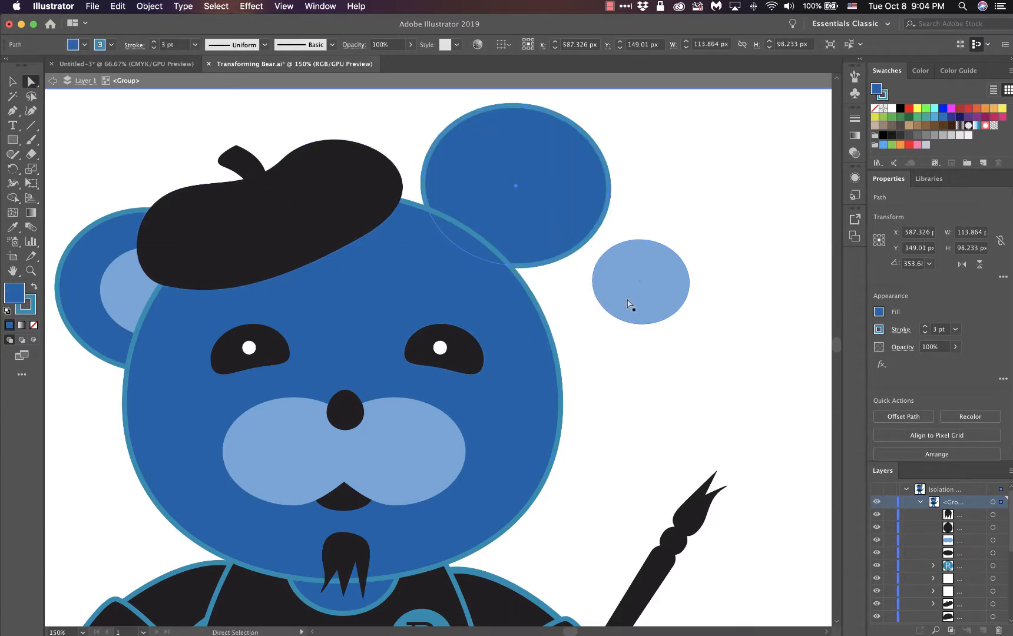
drag(630, 308, 502, 210)
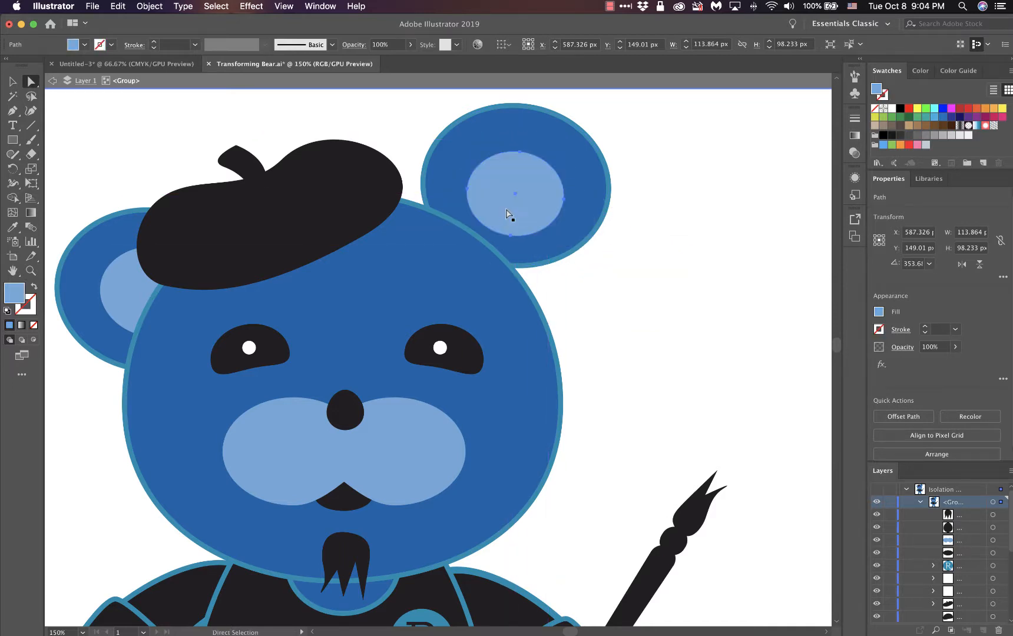
drag(652, 139, 552, 288)
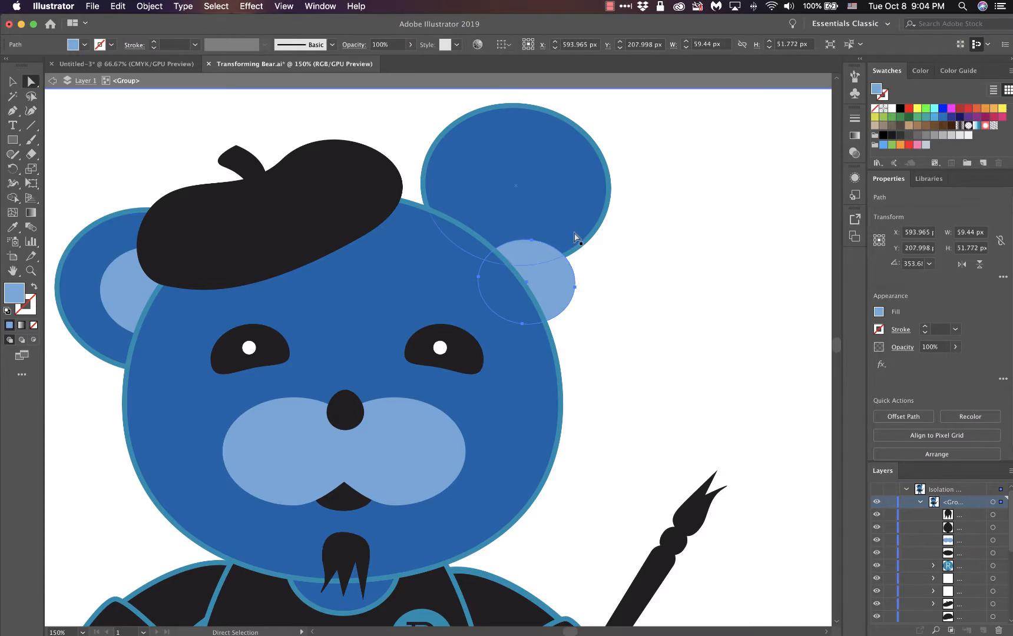
mouse_move(577, 232)
mouse_down()
mouse_move(584, 315)
mouse_move(583, 300)
mouse_up()
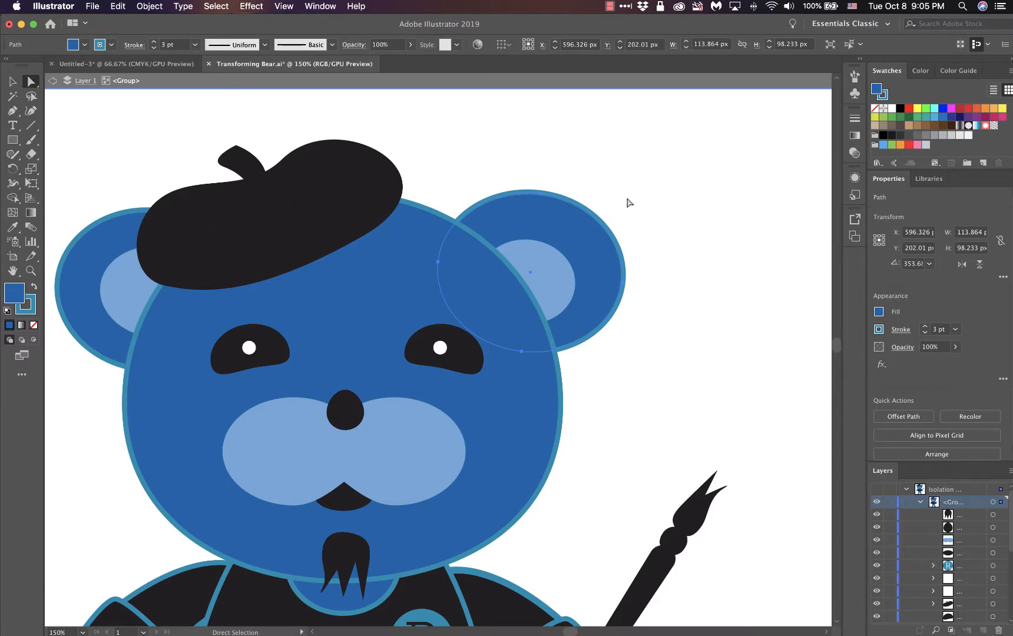
Shift the bear's light-blue muzzle about 11 px to the left with Direct Selection.
key(super+minus)
key(super+minus)
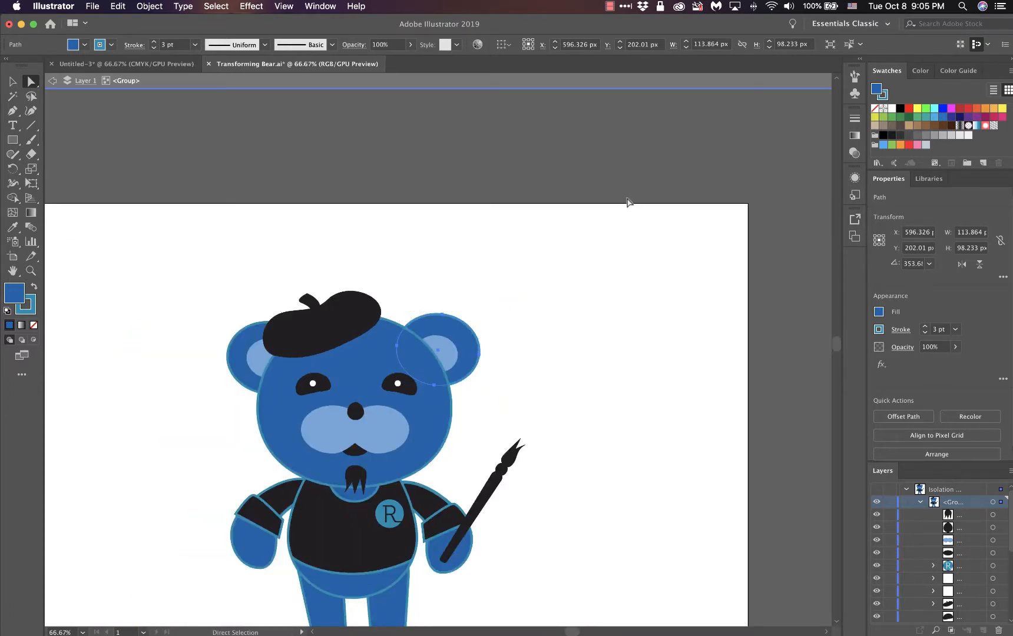
key(space)
drag(620, 340, 685, 216)
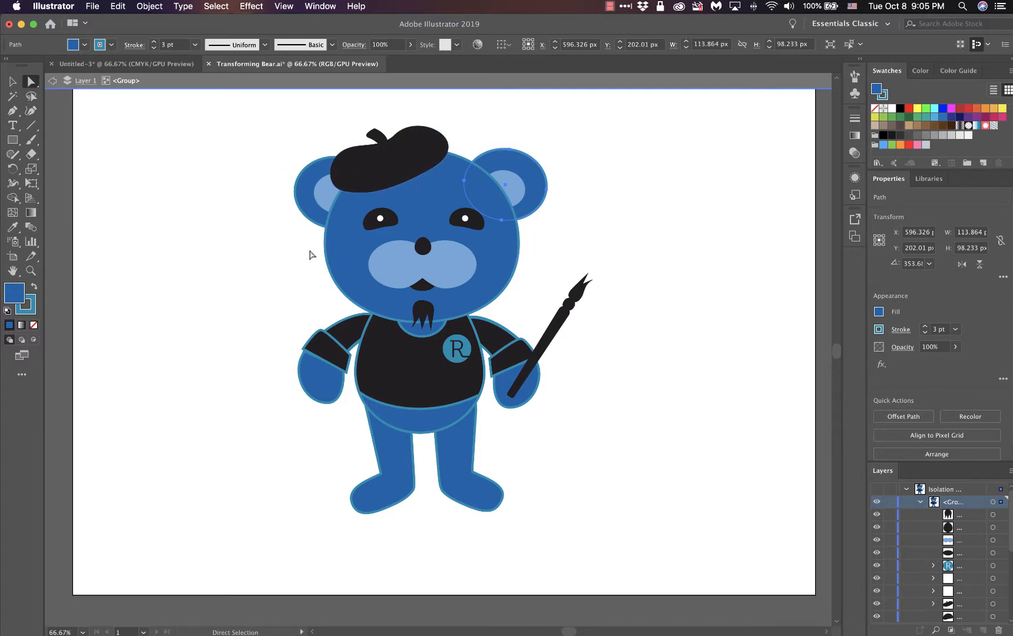
click(389, 278)
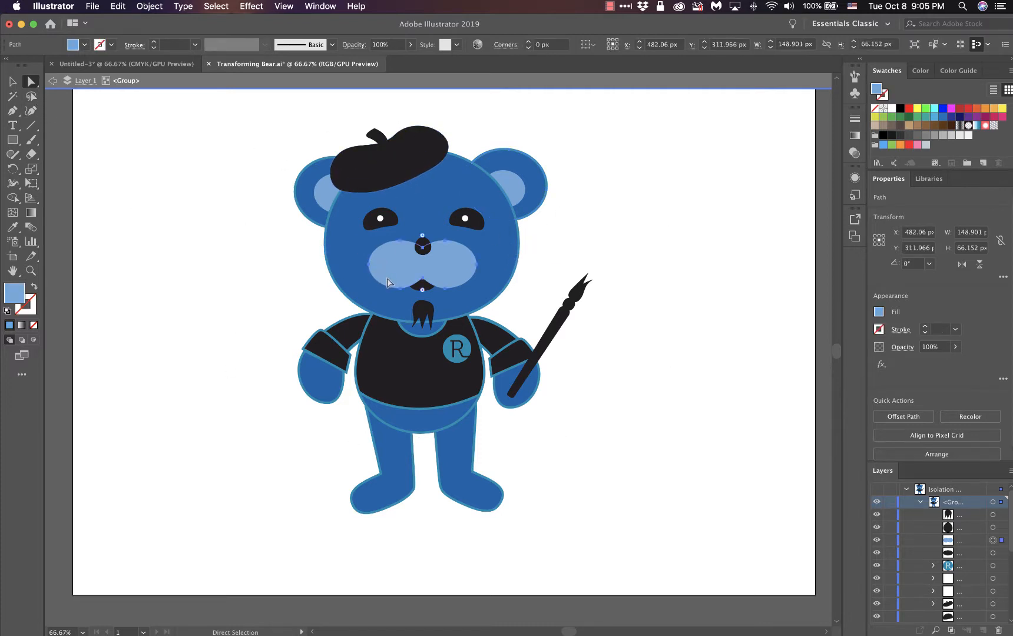
drag(386, 282, 352, 292)
drag(417, 290, 443, 277)
Stretch the muzzle's side anchor points outward to a width of 237 px, and move it to about X 499.5, Y 299 px.
click(469, 264)
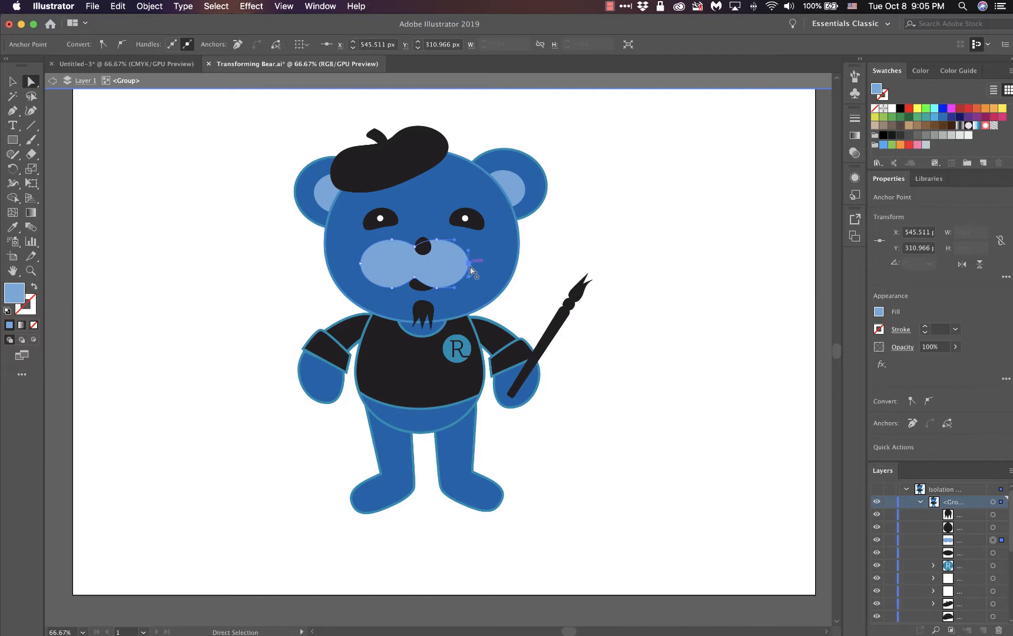
drag(470, 267, 493, 268)
drag(361, 263, 318, 268)
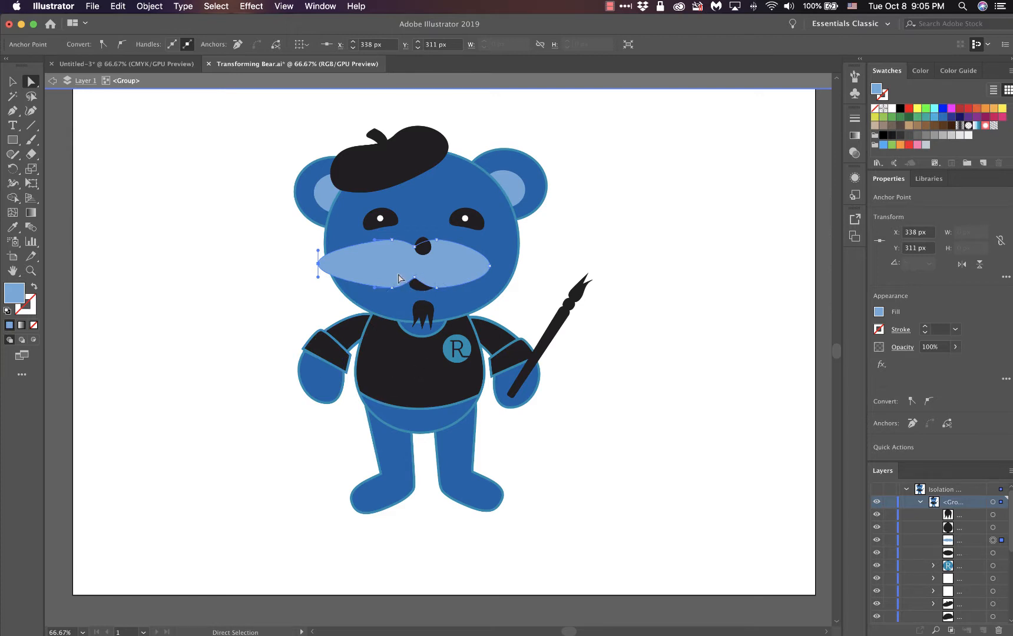
drag(400, 271, 423, 260)
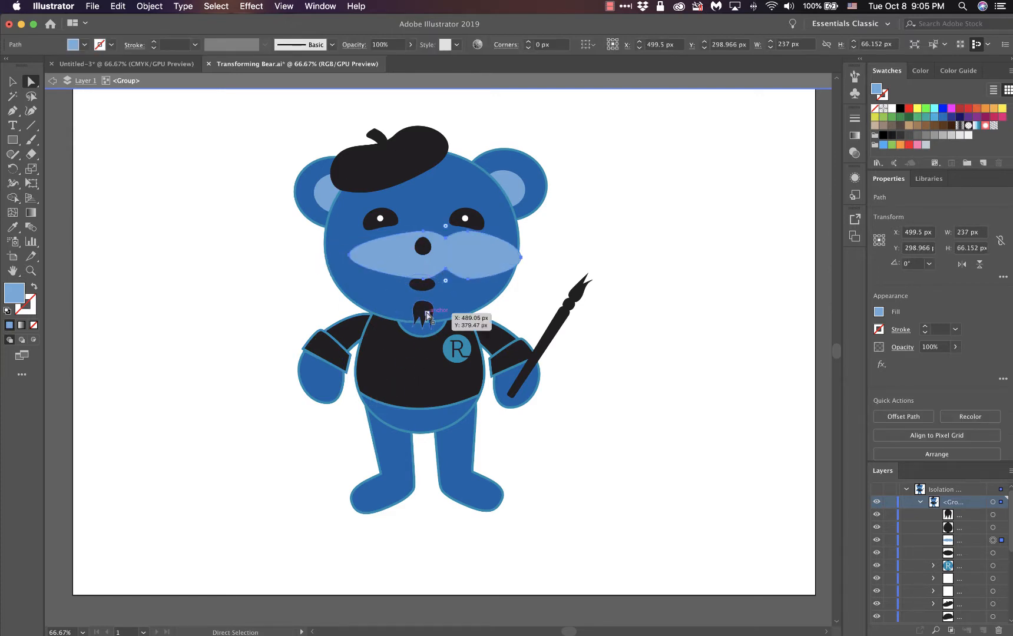